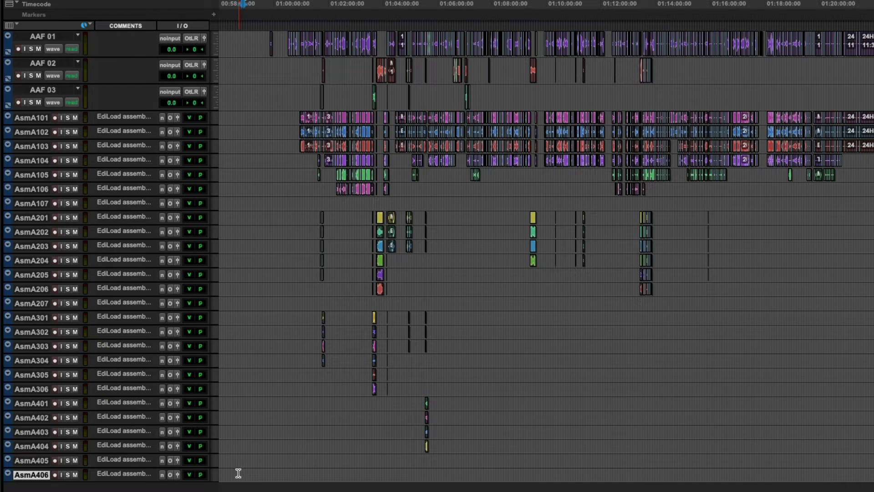
# Step: Highlight an empty range ahead of the clips on tracks AsmA101 to AsmA406, and on the AAF 01 to AAF 03 tracks
pyautogui.moveTo(237, 478); pyautogui.dragTo(256, 312)
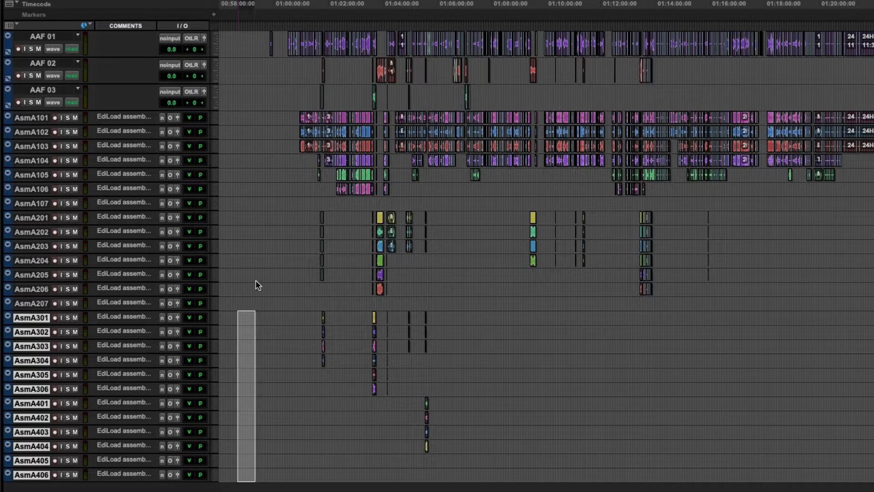
pyautogui.moveTo(256, 280); pyautogui.dragTo(260, 116)
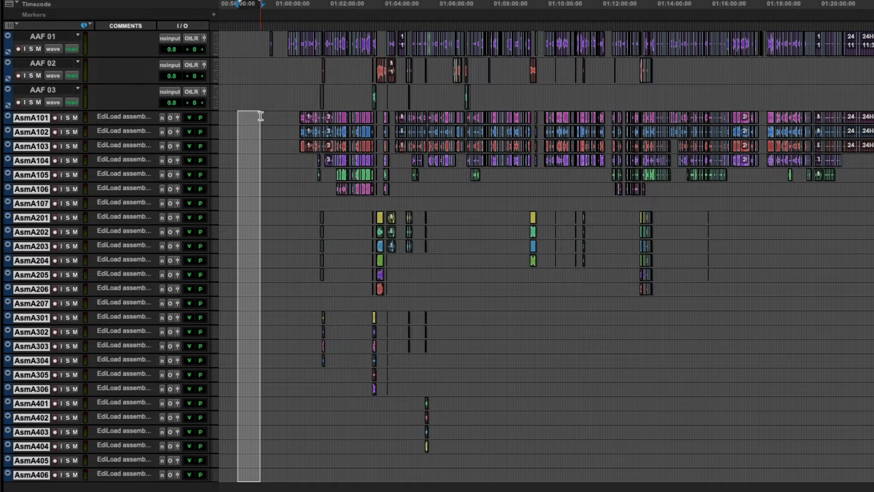
pyautogui.moveTo(236, 91); pyautogui.dragTo(252, 43)
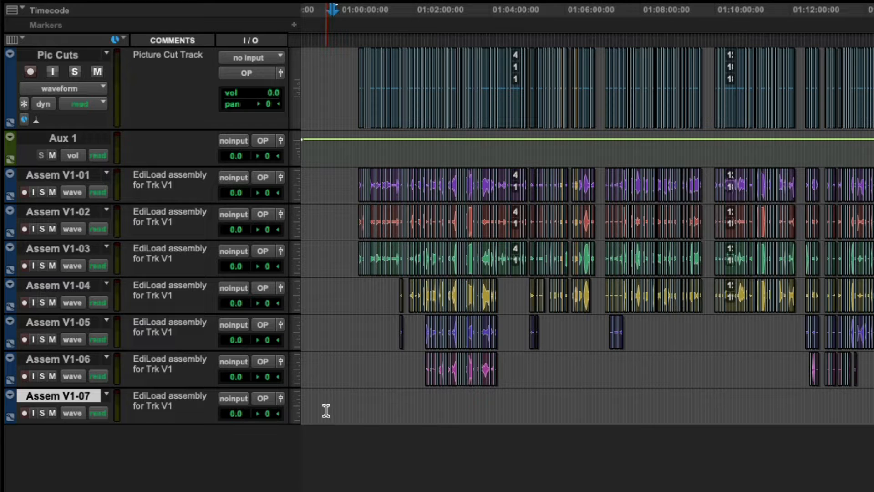
# Step: Highlight the empty range ahead of the clips on tracks Assem V1-01 to V1-07, and point out the Pic Cuts track
pyautogui.moveTo(326, 410); pyautogui.dragTo(340, 184)
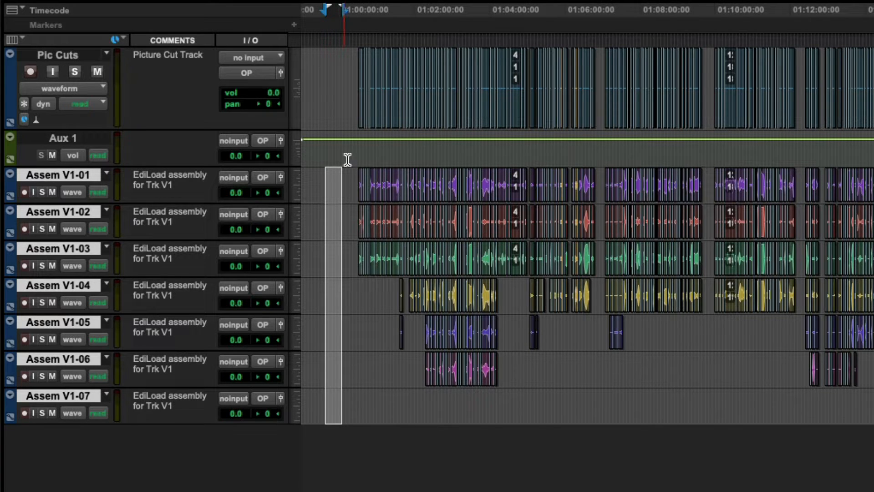
pyautogui.click(346, 97)
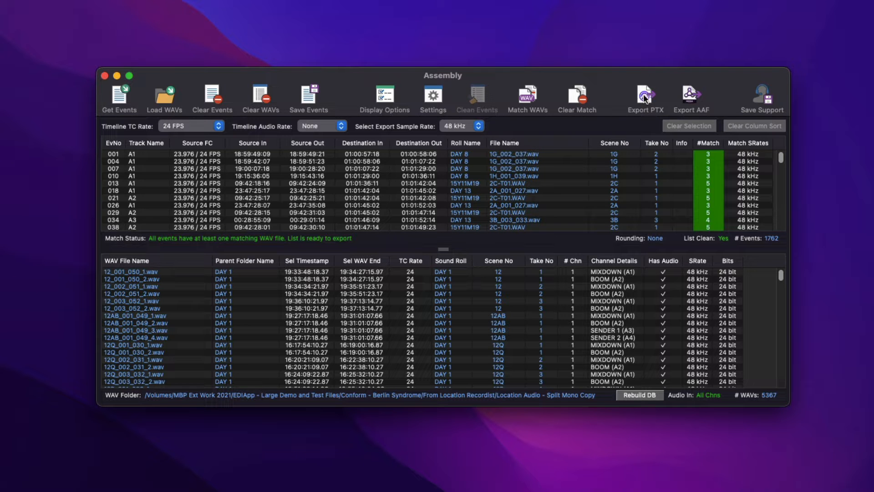
# Step: View the Pro Tools session export parameters, dismiss them, and call up the AAF export
pyautogui.click(644, 97)
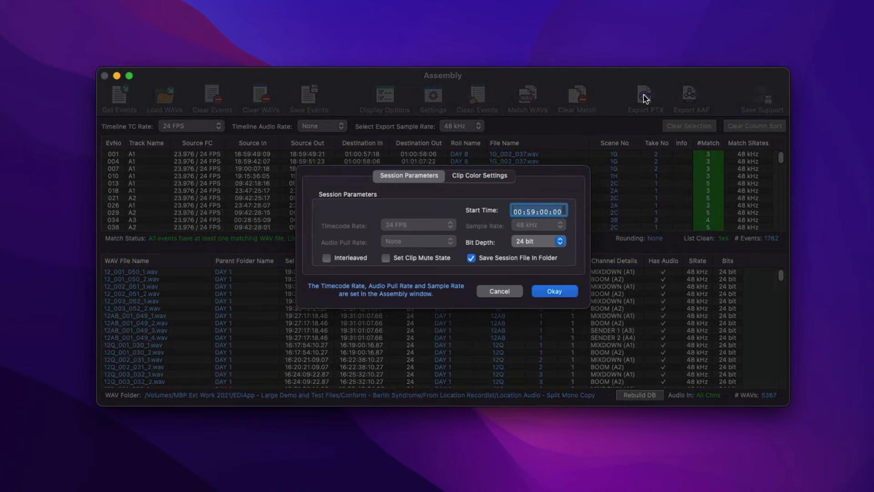
pyautogui.press('Escape')
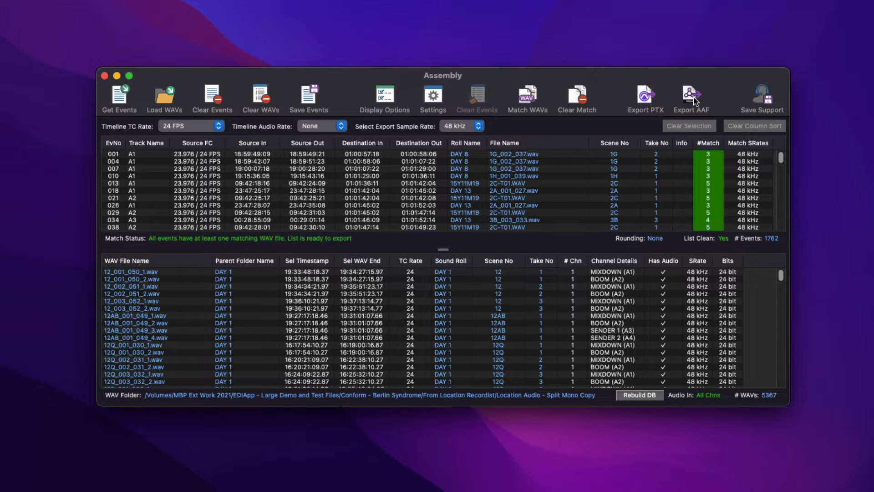
pyautogui.click(691, 98)
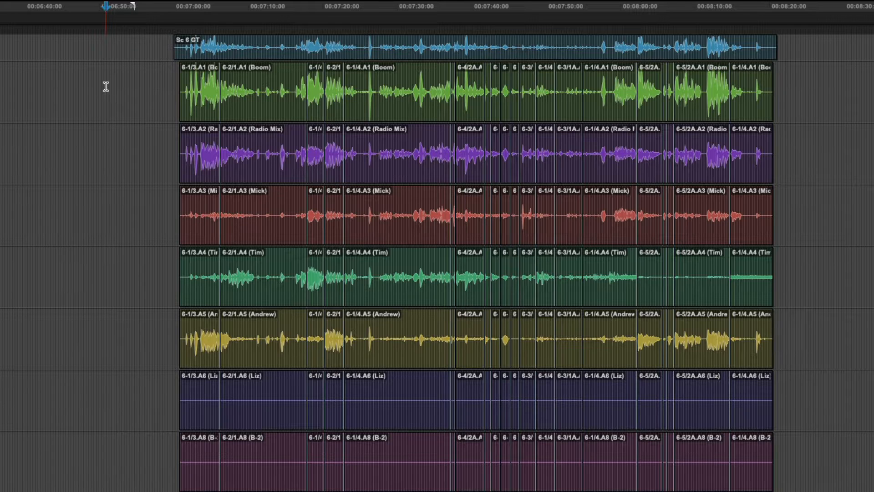
# Step: Highlight the space ahead of the scene 6 tracks, and extend the isolated 6-2/1.A1 (Boom) clip at both ends
pyautogui.moveTo(107, 86); pyautogui.dragTo(151, 346)
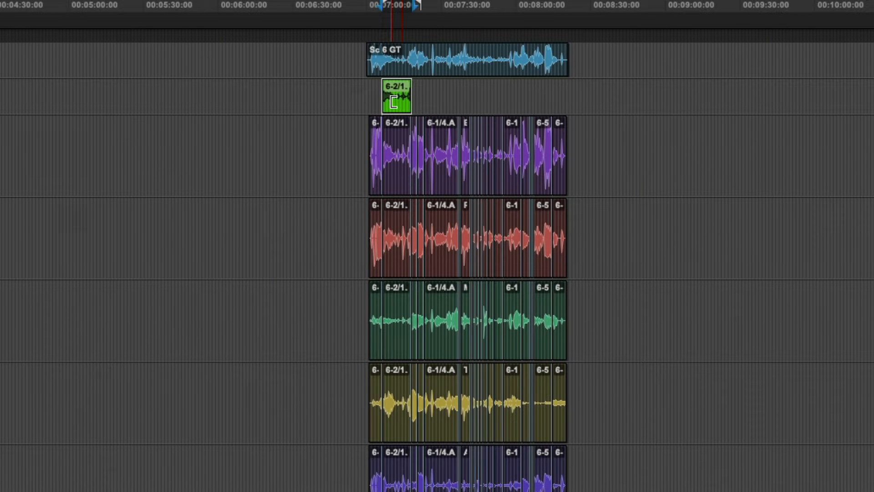
pyautogui.moveTo(382, 93); pyautogui.dragTo(221, 92)
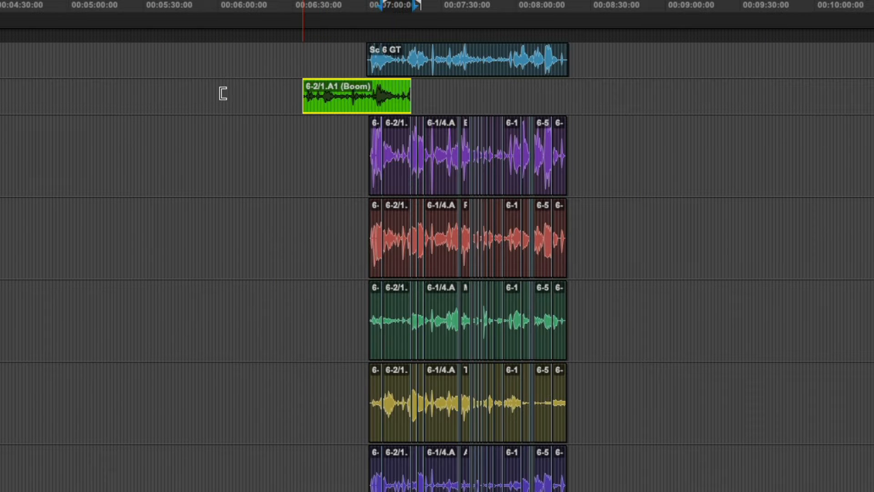
pyautogui.moveTo(396, 94); pyautogui.dragTo(655, 89)
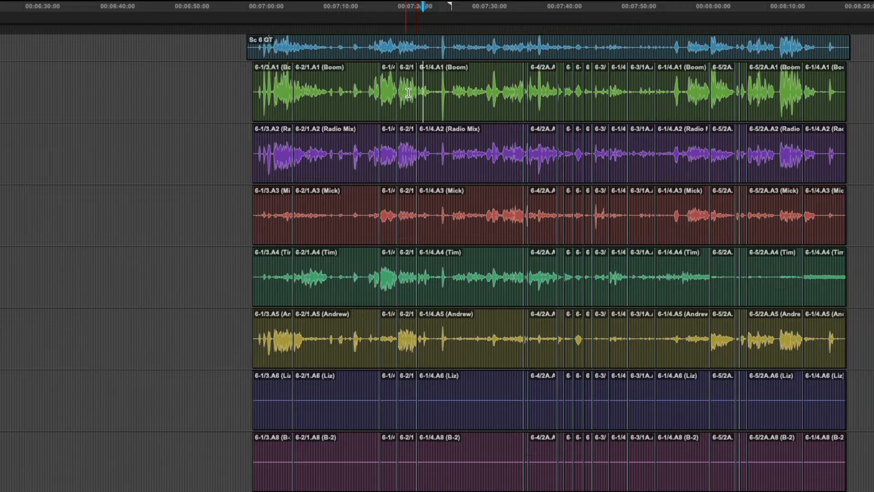
# Step: Highlight part of the Boom track, the space ahead of the A6 and A8 tracks, and the 6-1/4.A5 clip
pyautogui.moveTo(411, 92); pyautogui.dragTo(491, 93)
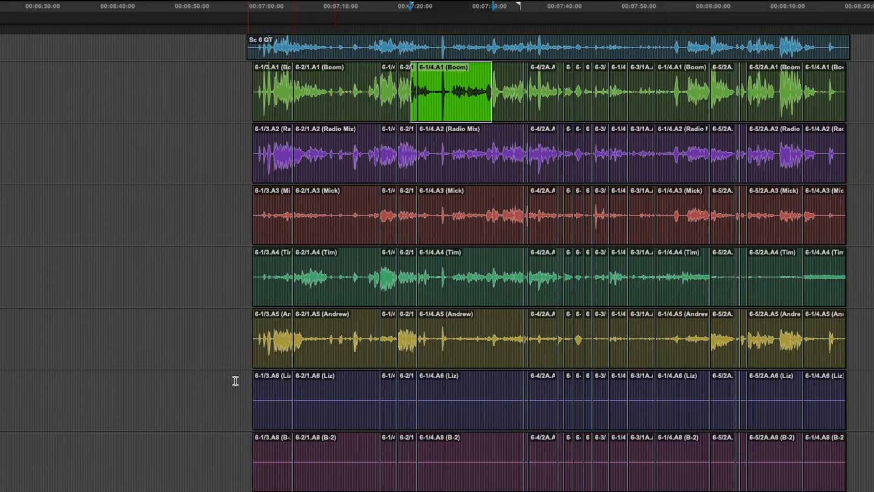
pyautogui.click(159, 385)
pyautogui.moveTo(159, 385); pyautogui.dragTo(247, 473)
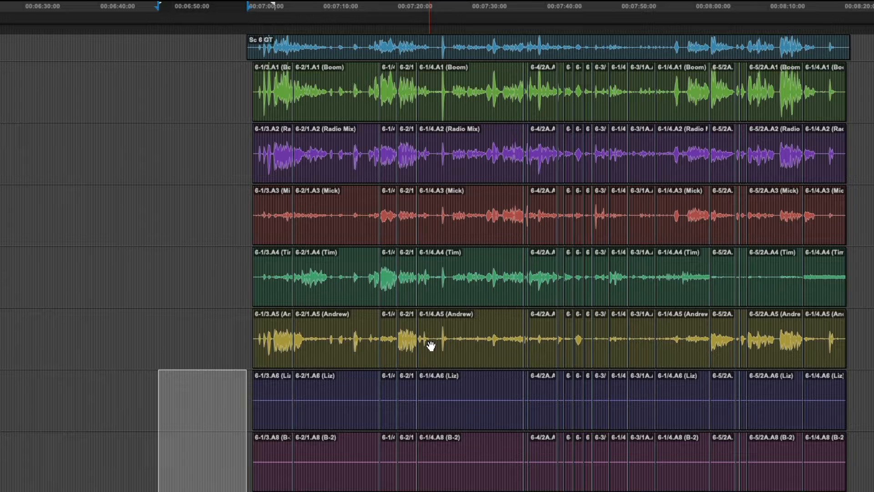
pyautogui.click(431, 344)
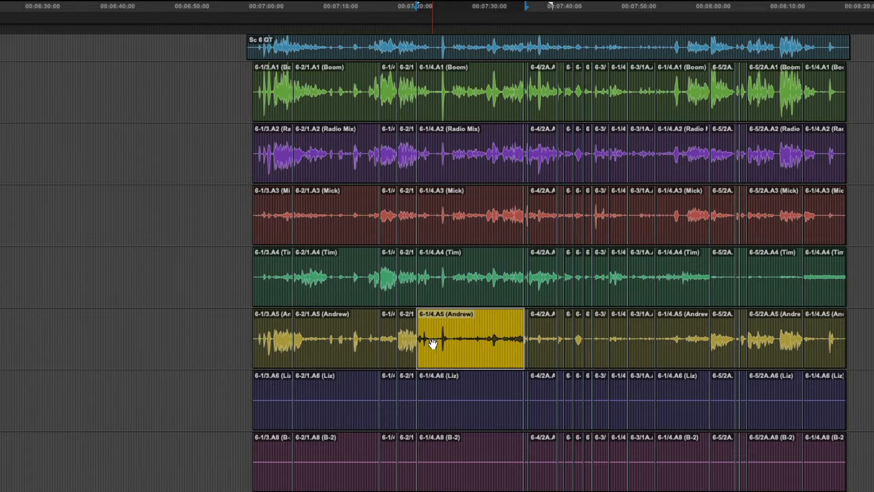
pyautogui.doubleClick(432, 344)
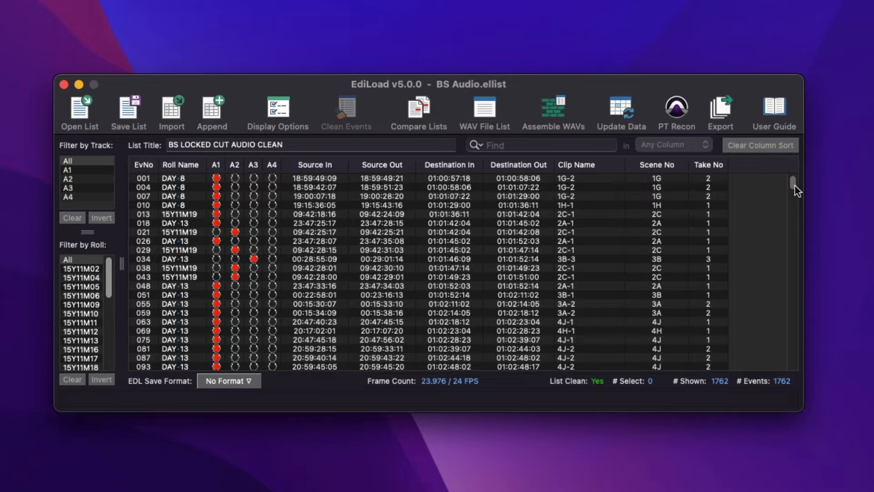
# Step: Look through the BS Audio edit list and inspect the DAY 1 recordings inside the WAVs - Poly folder
pyautogui.moveTo(794, 185); pyautogui.dragTo(780, 152)
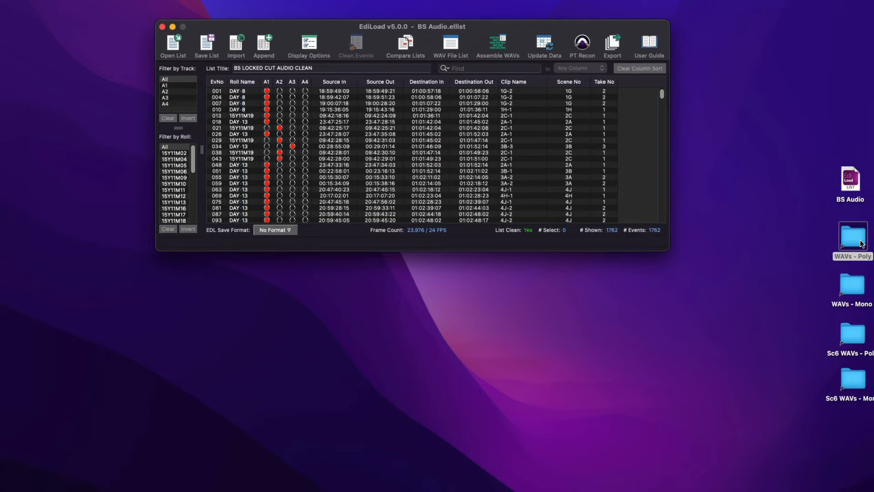
pyautogui.doubleClick(848, 234)
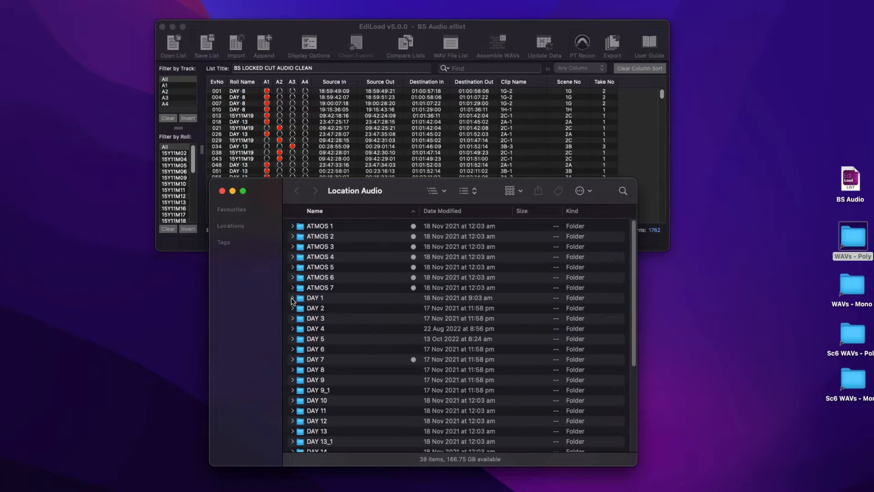
pyautogui.click(292, 298)
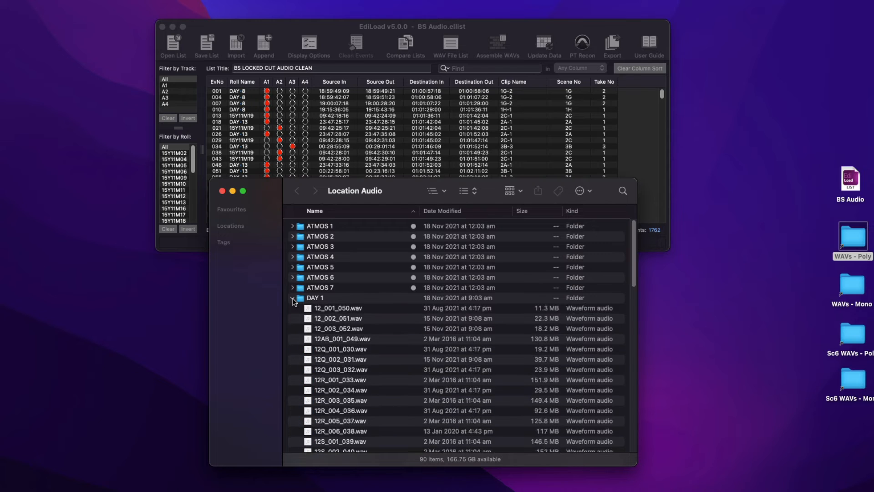
pyautogui.click(292, 298)
pyautogui.click(222, 191)
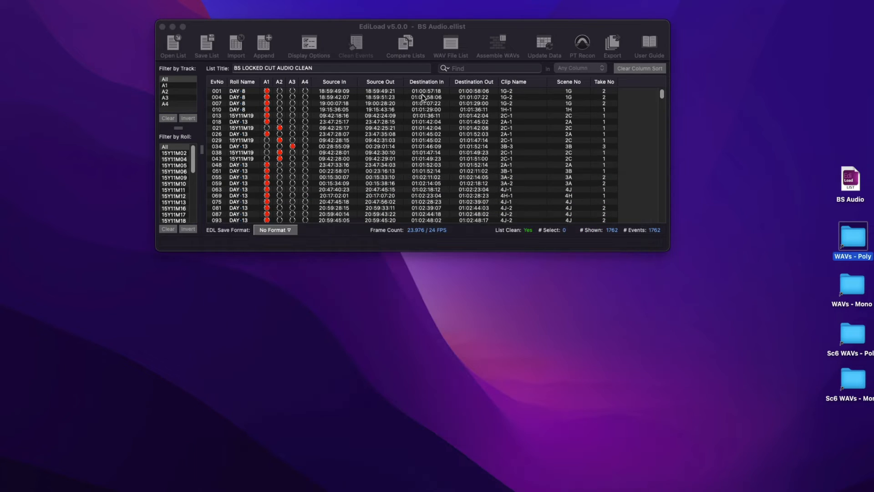
# Step: Open the Assembly window for the edit list and load the WAVs - Poly folder into its WAV list
pyautogui.click(503, 27)
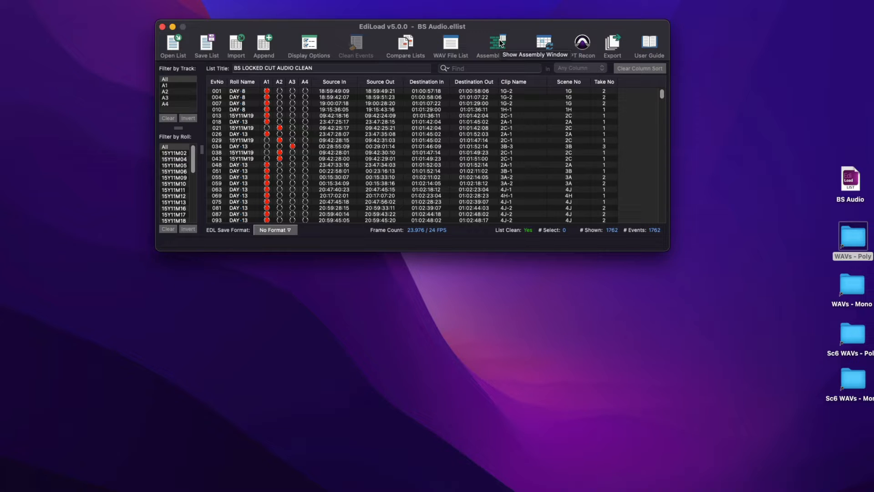
pyautogui.click(501, 43)
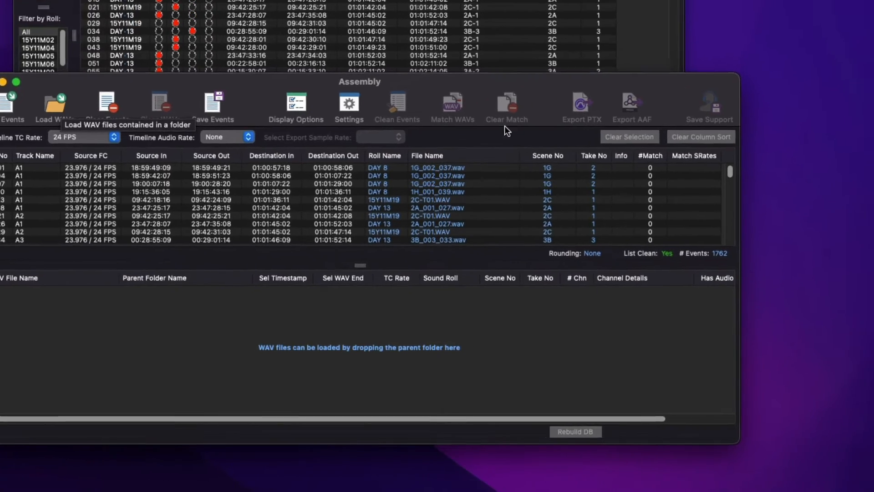
pyautogui.click(842, 171)
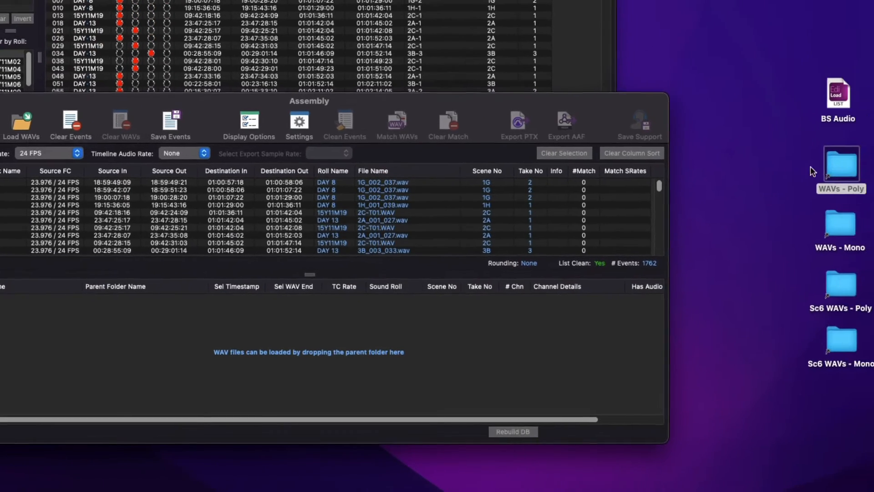
pyautogui.moveTo(847, 172); pyautogui.dragTo(470, 347)
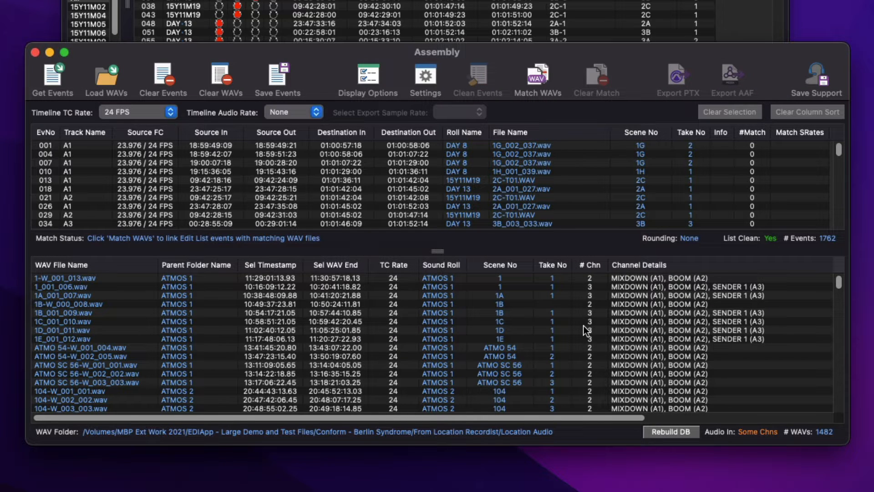
# Step: Inspect the !EdiLoad_WAV_Lib.elwavlib database file in the Location Audio folder, and close the folder window
pyautogui.press('super+Tab')
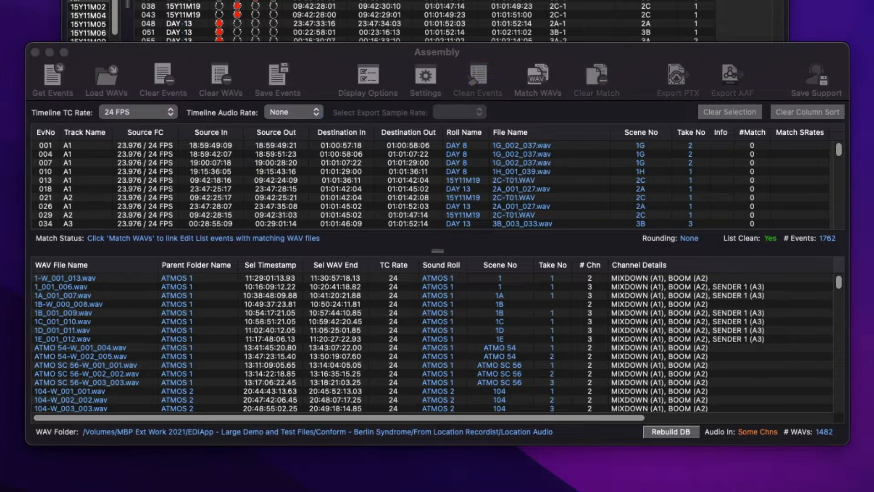
pyautogui.click(371, 114)
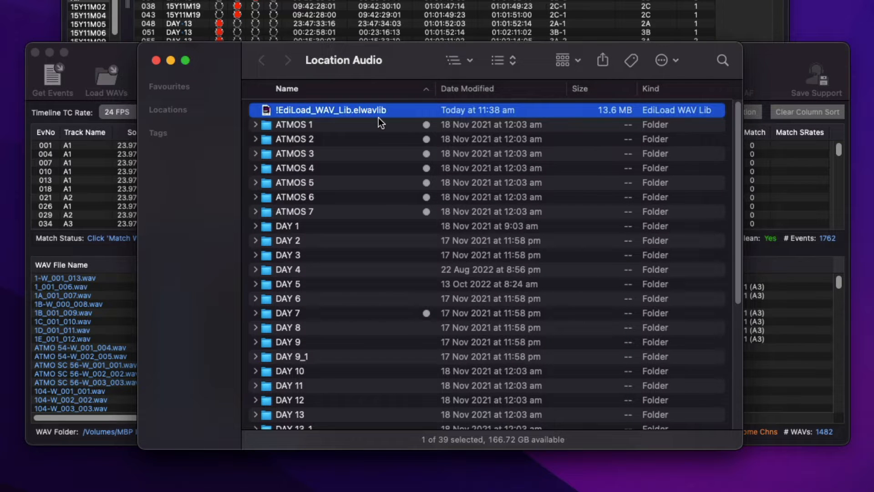
pyautogui.click(157, 61)
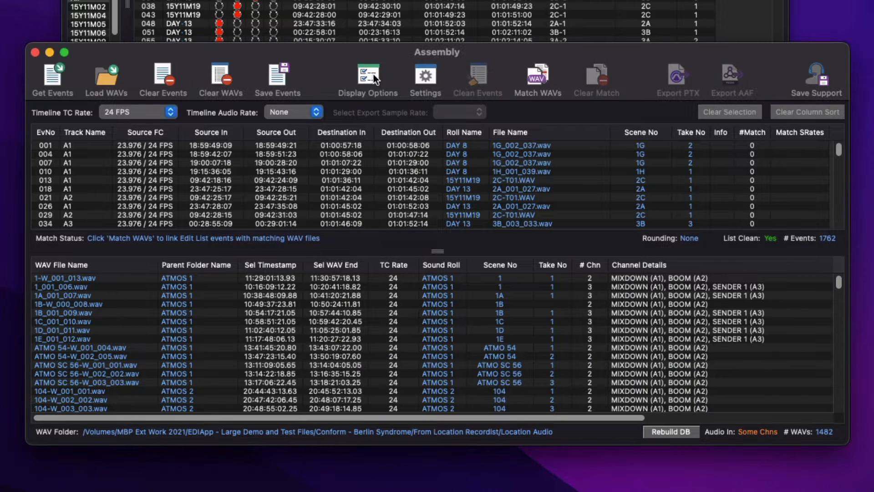
# Step: Review the column choices for the edit list and WAV list, and the first set of match criteria
pyautogui.click(374, 74)
pyautogui.moveTo(389, 94)
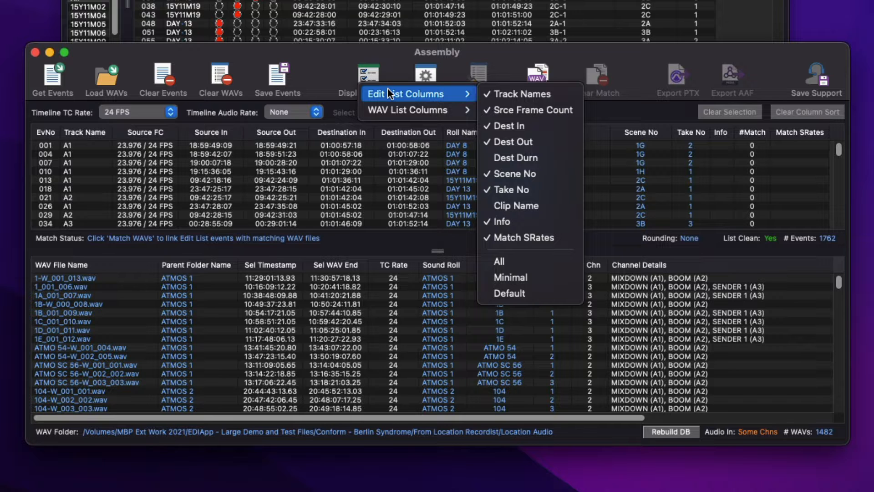
pyautogui.moveTo(392, 114)
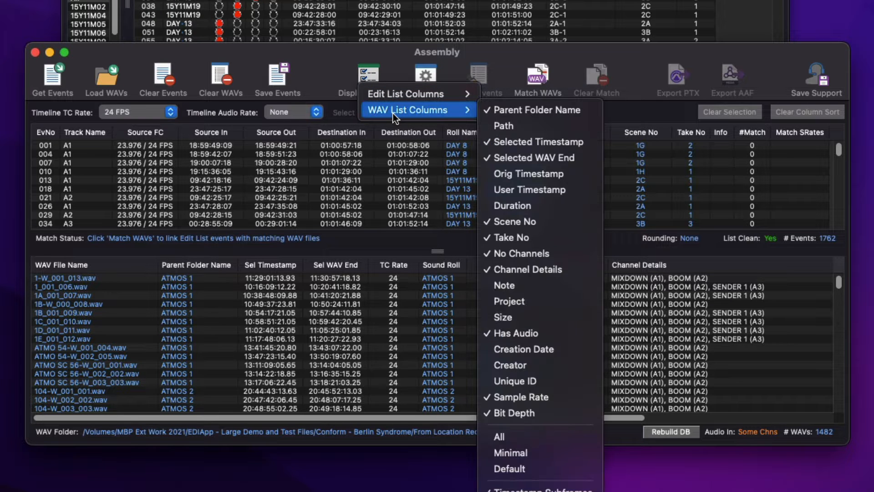
pyautogui.click(392, 56)
pyautogui.click(429, 76)
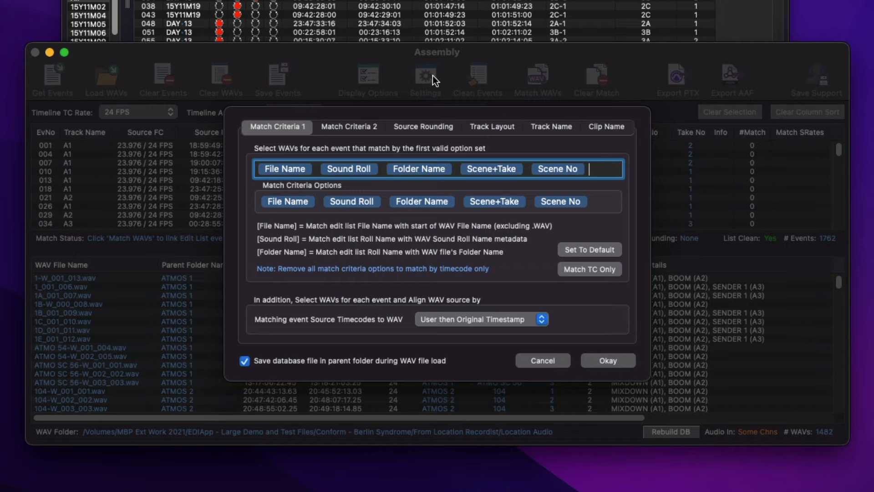
pyautogui.click(544, 360)
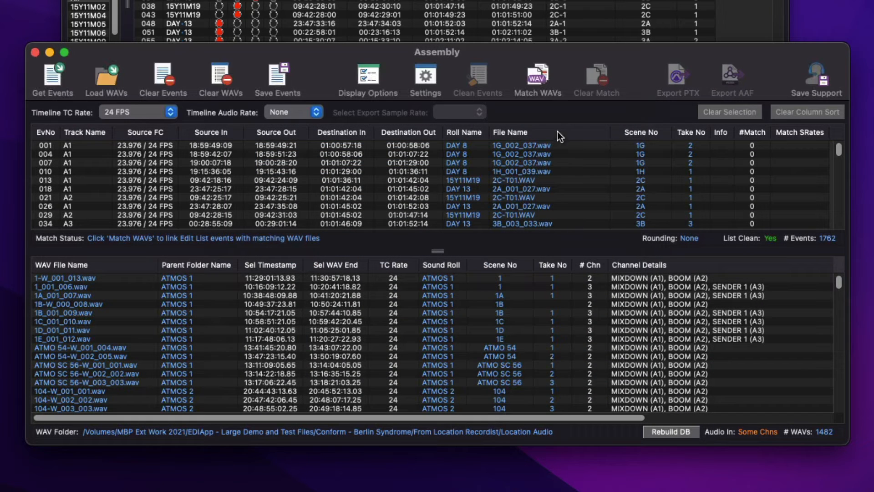
# Step: Match the loaded WAV files to the edit list events and check the match column
pyautogui.click(537, 79)
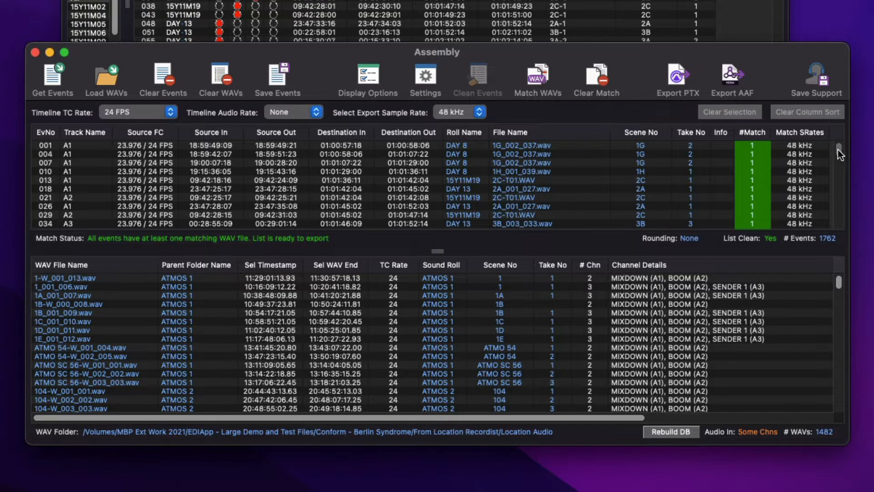
pyautogui.moveTo(837, 149)
pyautogui.mouseDown()
pyautogui.moveTo(839, 203)
pyautogui.moveTo(837, 143)
pyautogui.mouseUp()
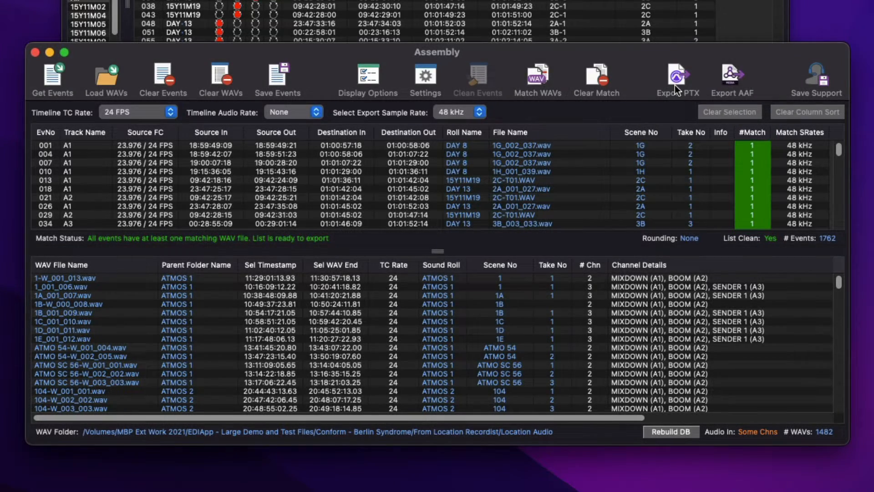
# Step: Export the assembly as an interleaved 24-bit Pro Tools session starting at 00:59:00:00, saved to the Desktop as BS Audio_Assem_48 kHz
pyautogui.click(677, 81)
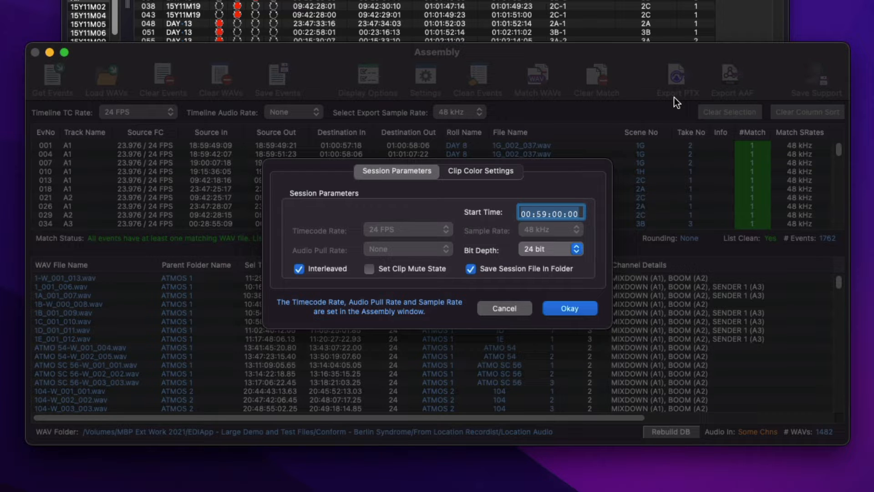
pyautogui.click(565, 310)
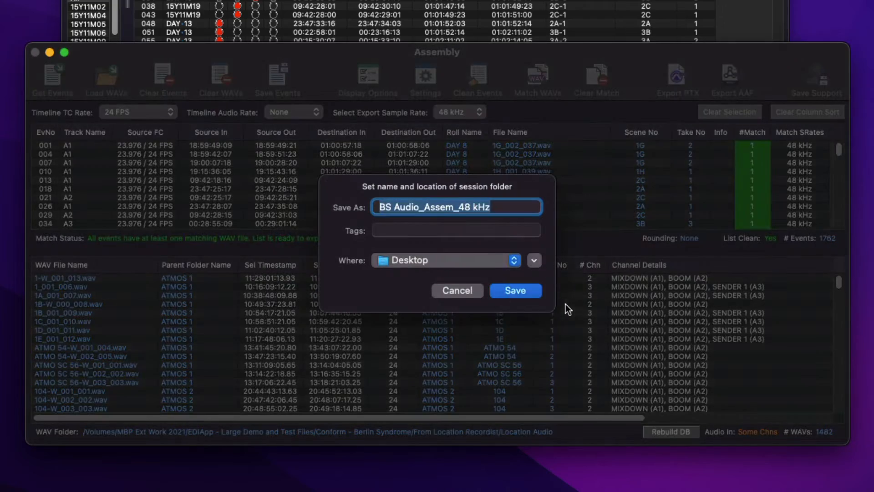
pyautogui.click(509, 291)
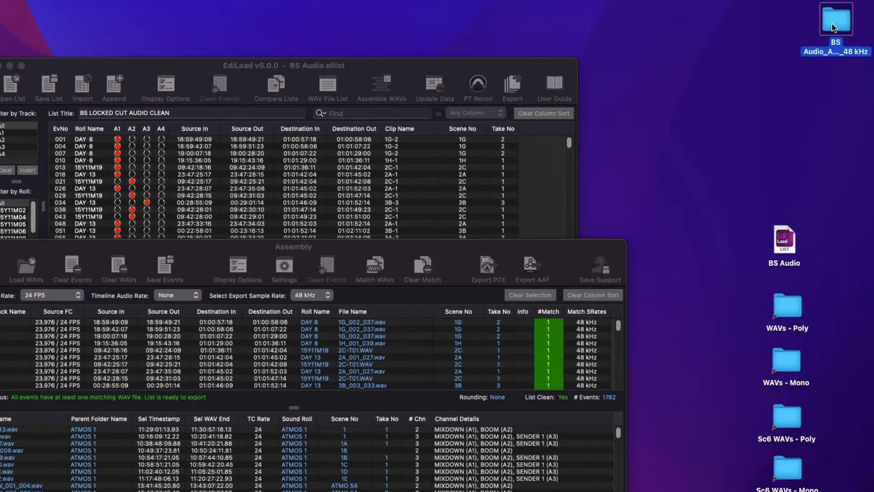
# Step: Open the exported BS Audio_Assem_48 kHz session in Pro Tools and look over the assembled tracks across the whole timeline
pyautogui.doubleClick(233, 141)
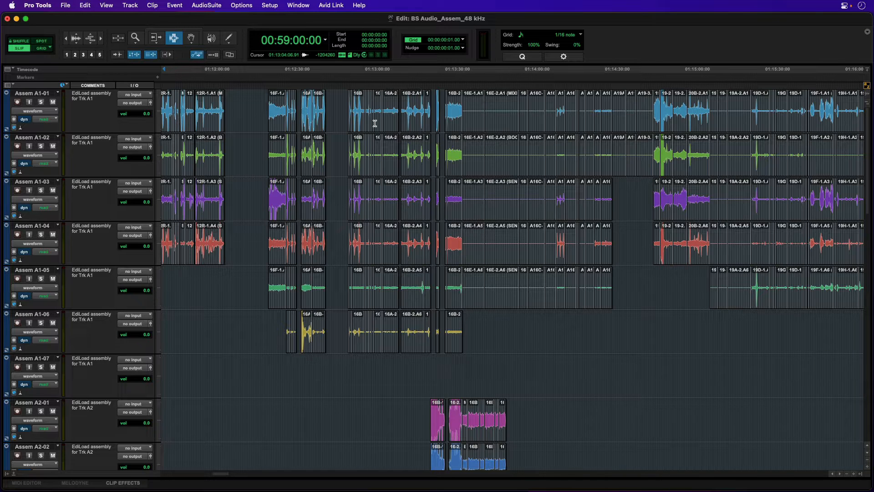
pyautogui.scroll(-10, 374, 123)
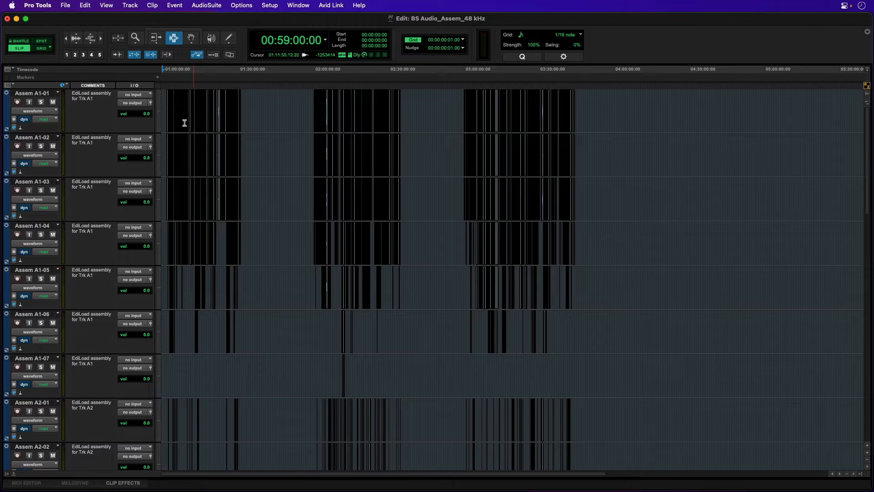
pyautogui.click(159, 114)
pyautogui.click(171, 101)
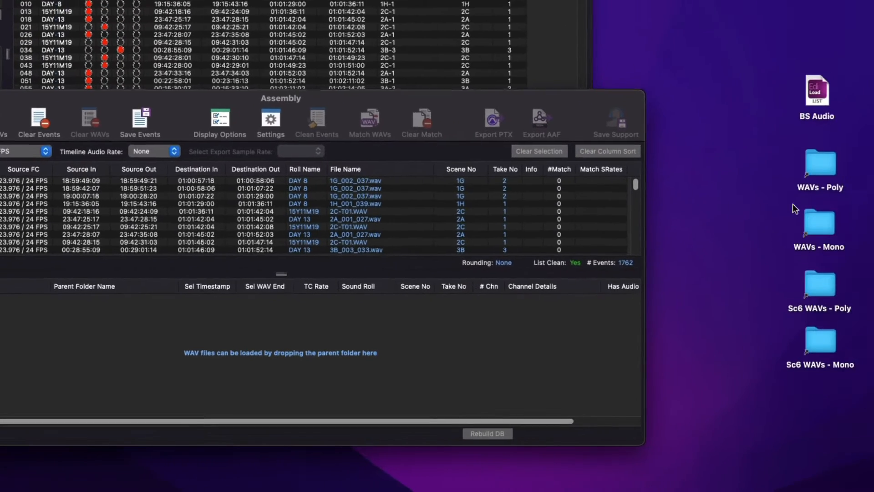
# Step: Load the WAVs - Mono folder into the EdiLoad Assembly window and match its WAV files to the edit list events
pyautogui.moveTo(791, 223); pyautogui.dragTo(415, 360)
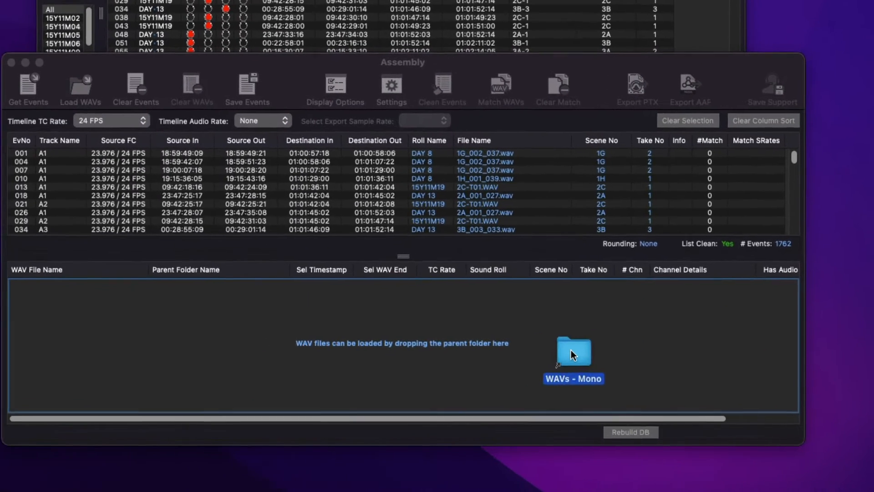
pyautogui.moveTo(571, 352); pyautogui.dragTo(571, 349)
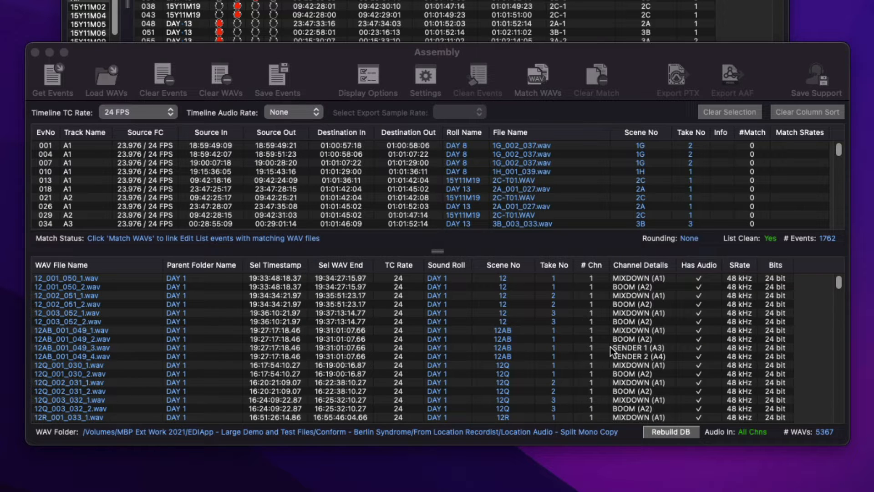
pyautogui.click(638, 59)
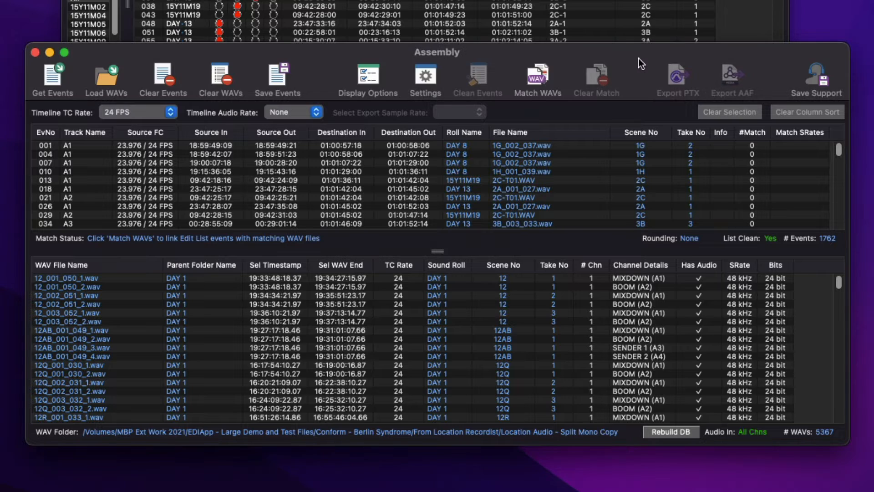
pyautogui.click(528, 83)
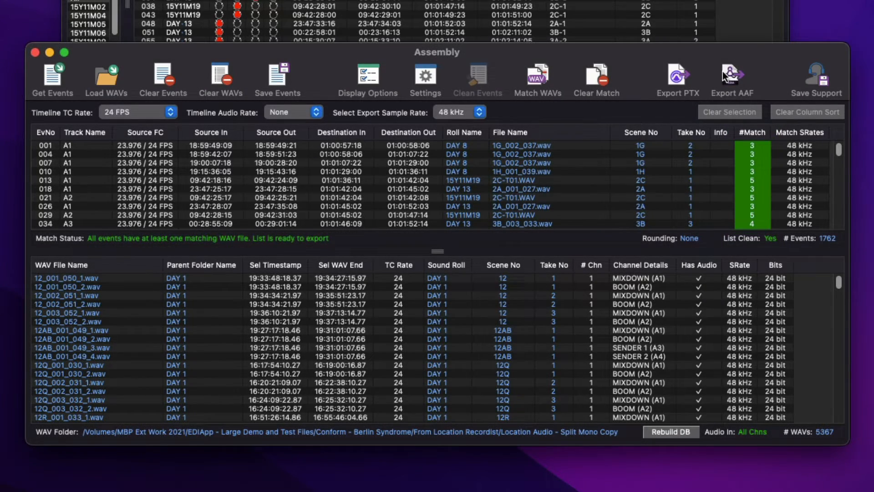
# Step: Export the assembly as a 24-bit AAF starting at 00:59:00:00, saved to the Desktop as BS Audio_Assem_48 kHz
pyautogui.click(722, 71)
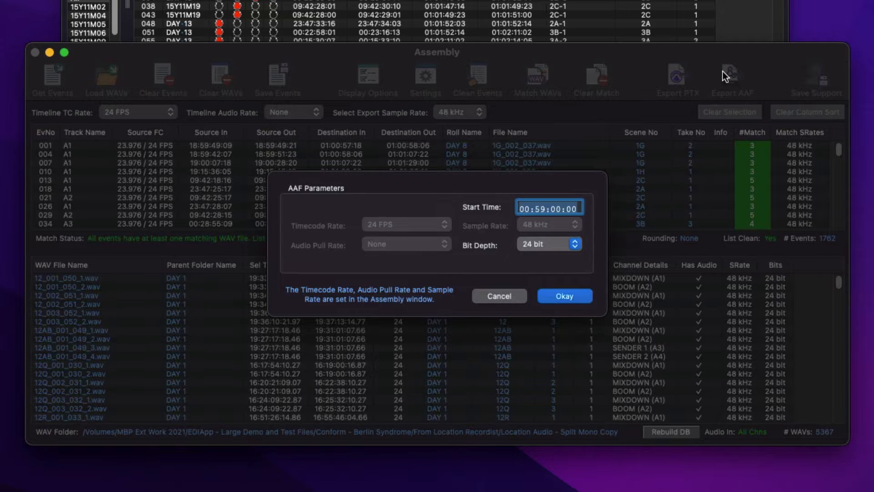
pyautogui.click(564, 296)
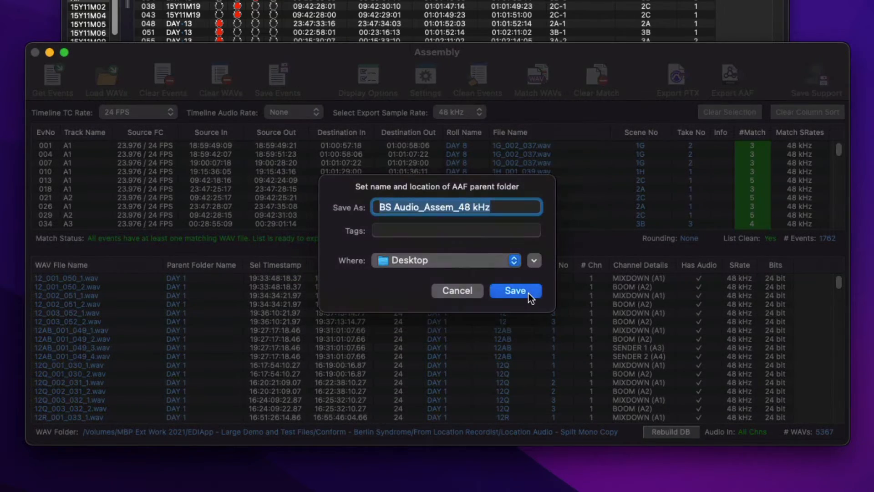
pyautogui.click(529, 293)
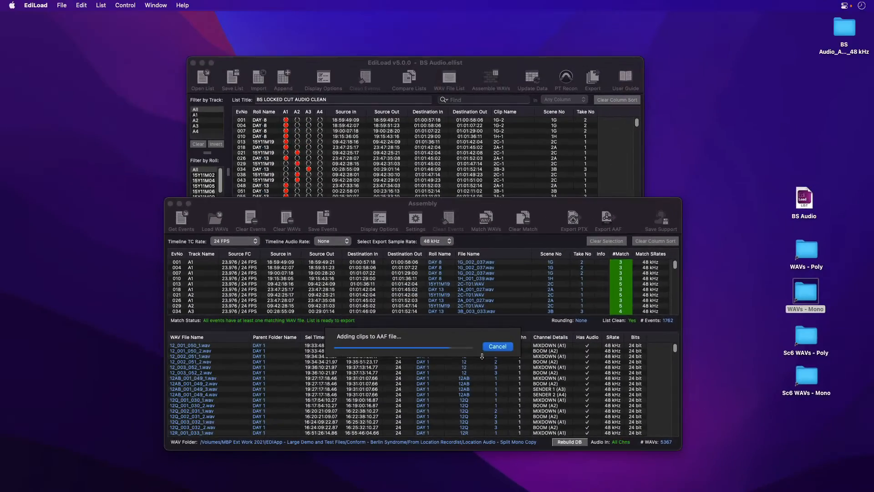
# Step: Switch to Nuendo, import all tracks of the BS Audio_Assem_48 kHz AAF, and look over the resulting project tracks
pyautogui.click(61, 5)
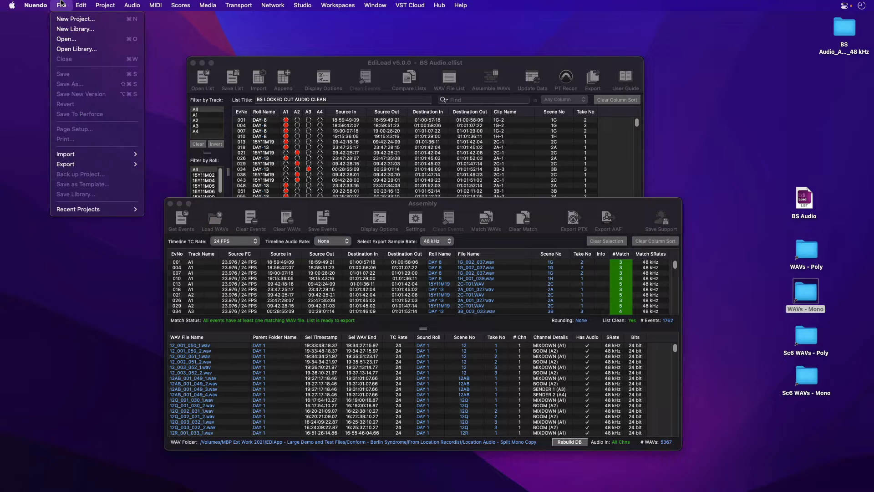
pyautogui.moveTo(96, 154)
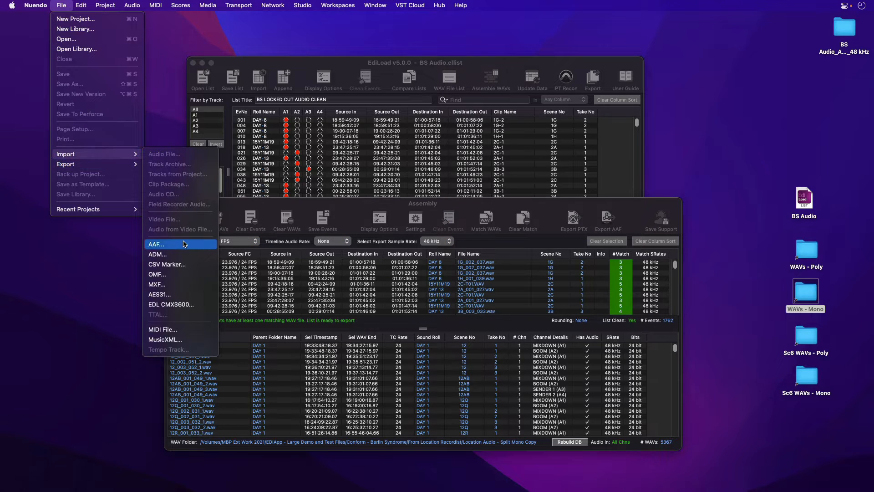
pyautogui.click(182, 244)
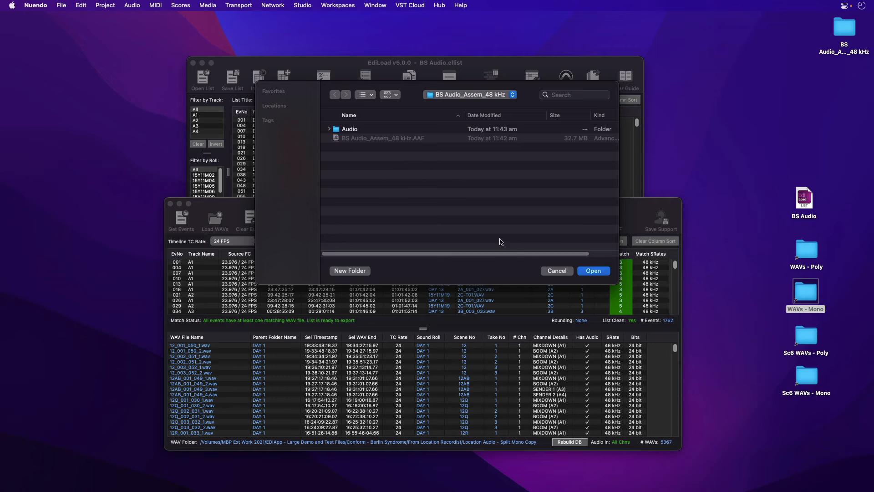
pyautogui.click(589, 271)
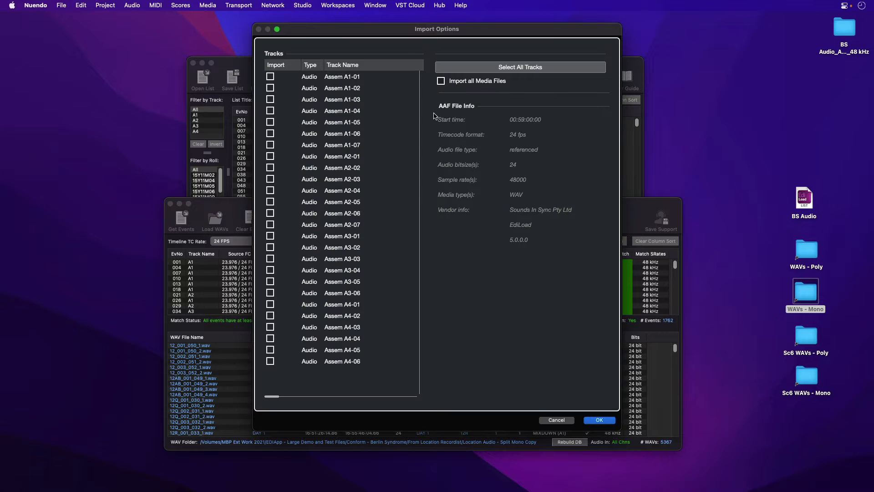
pyautogui.click(520, 68)
pyautogui.click(596, 420)
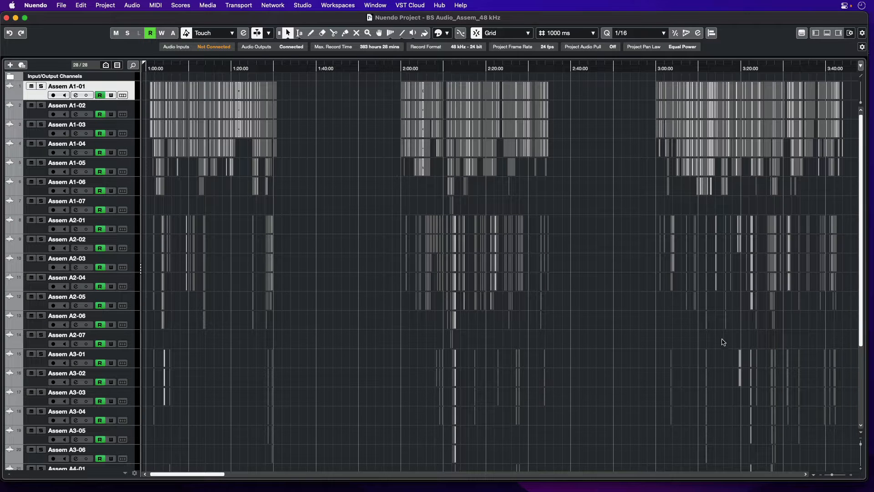
pyautogui.moveTo(860, 257); pyautogui.dragTo(861, 308)
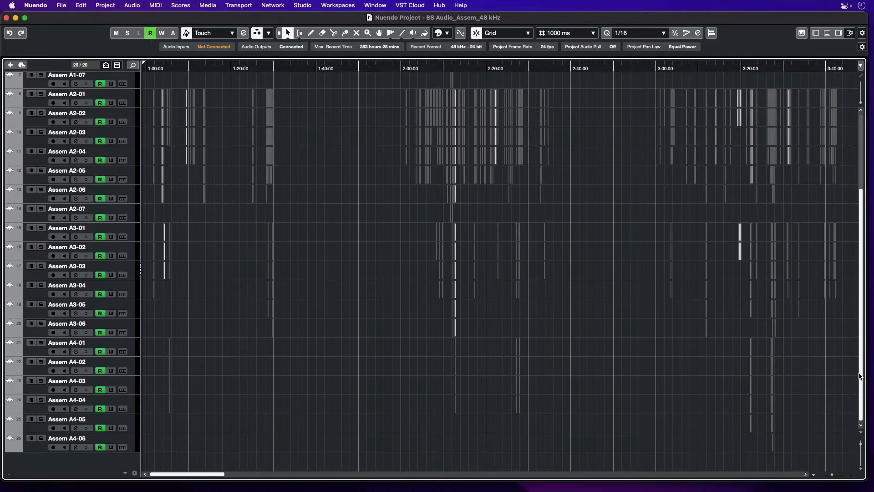
pyautogui.scroll(5, 853, 313)
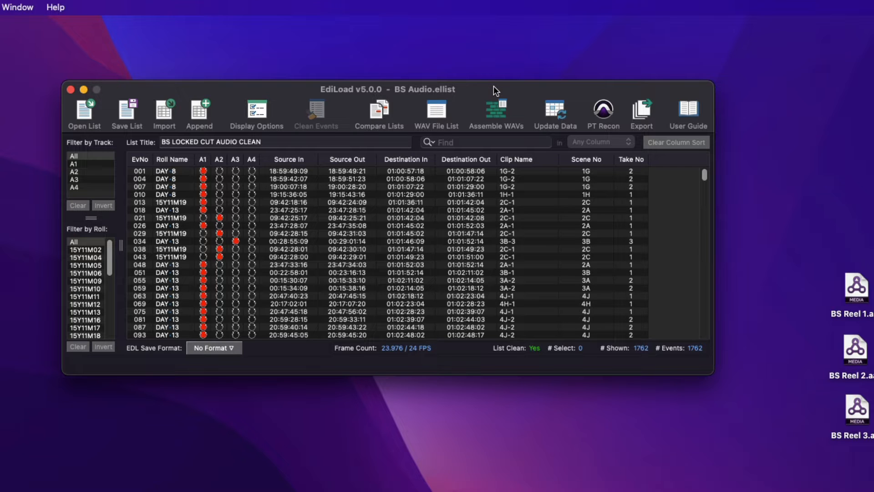
# Step: Check the help documents EdiLoad offers and review the scene and take numbers in the BS Audio edit list
pyautogui.click(56, 8)
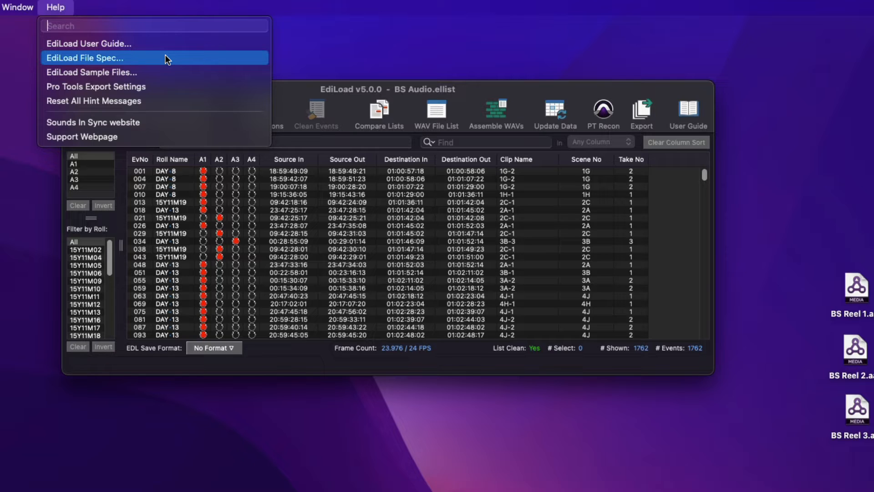
pyautogui.click(476, 85)
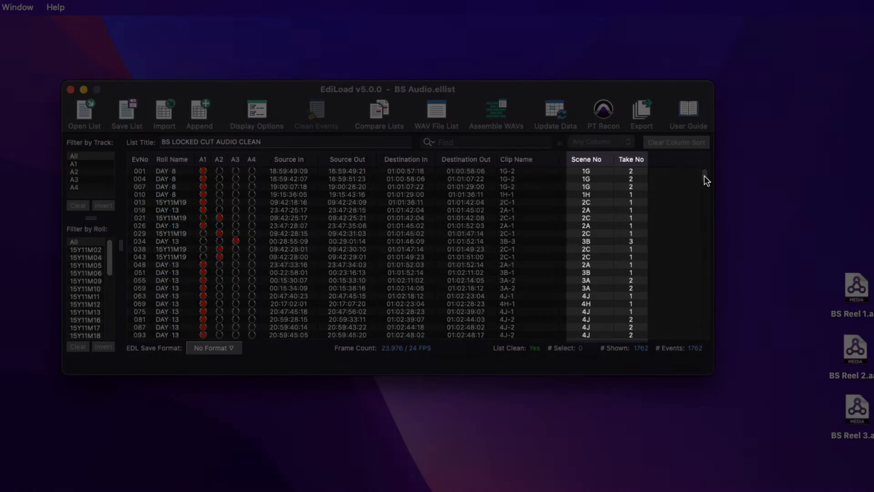
pyautogui.moveTo(704, 176)
pyautogui.mouseDown()
pyautogui.moveTo(700, 252)
pyautogui.moveTo(705, 165)
pyautogui.mouseUp()
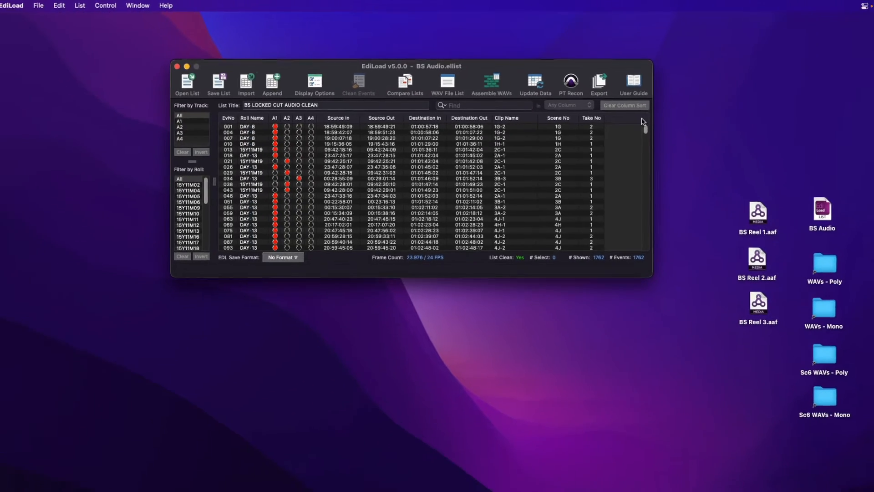
# Step: Inspect the WAV files in the DAY 1 folder of the WAVs - Poly location audio, and close the folder window
pyautogui.click(826, 261)
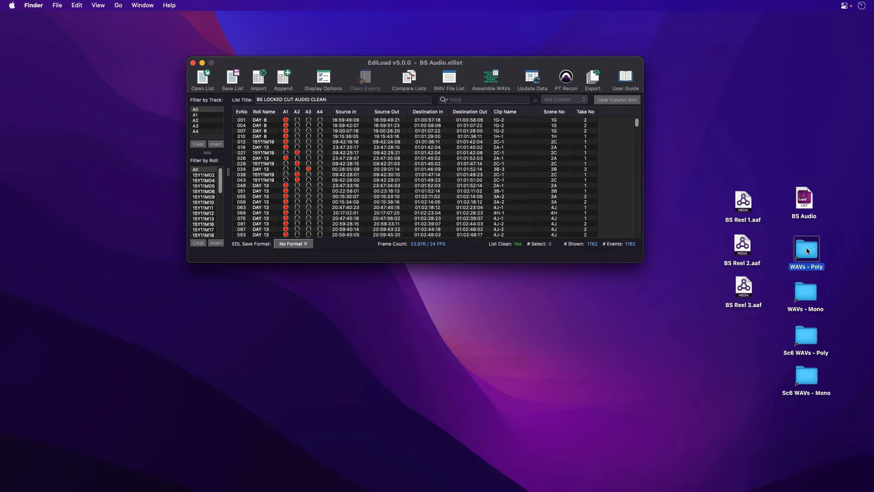
pyautogui.doubleClick(807, 250)
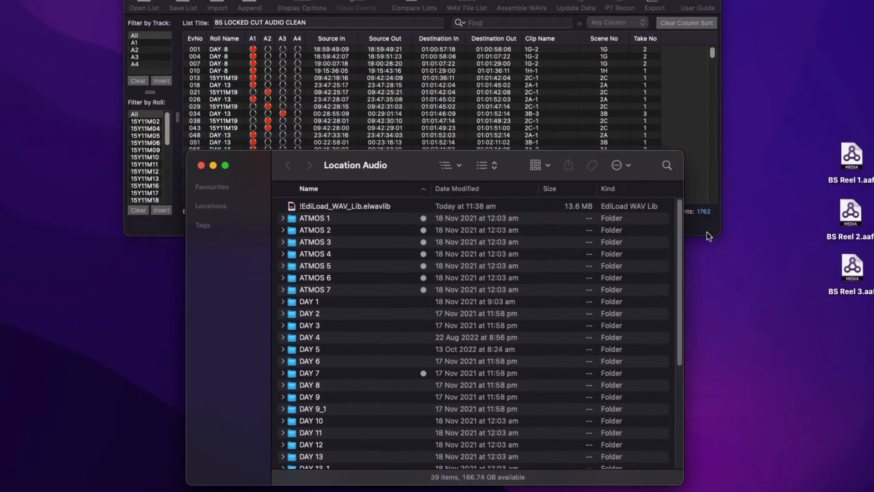
pyautogui.click(283, 301)
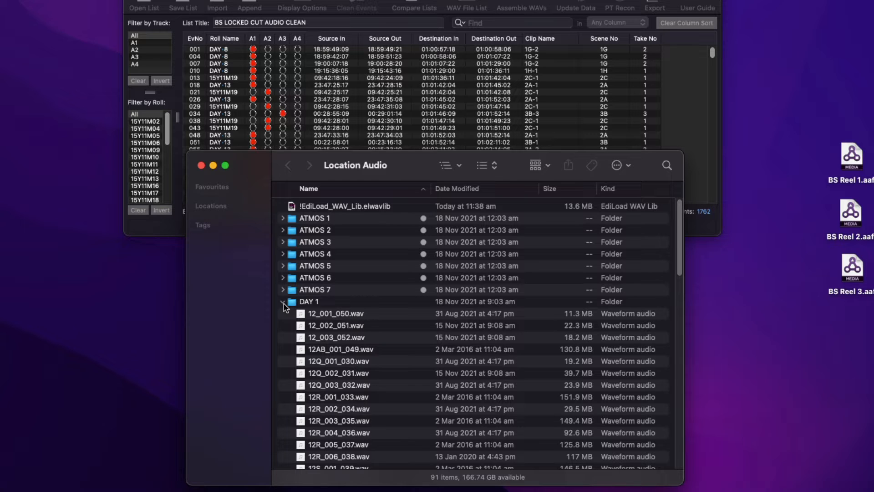
pyautogui.click(283, 303)
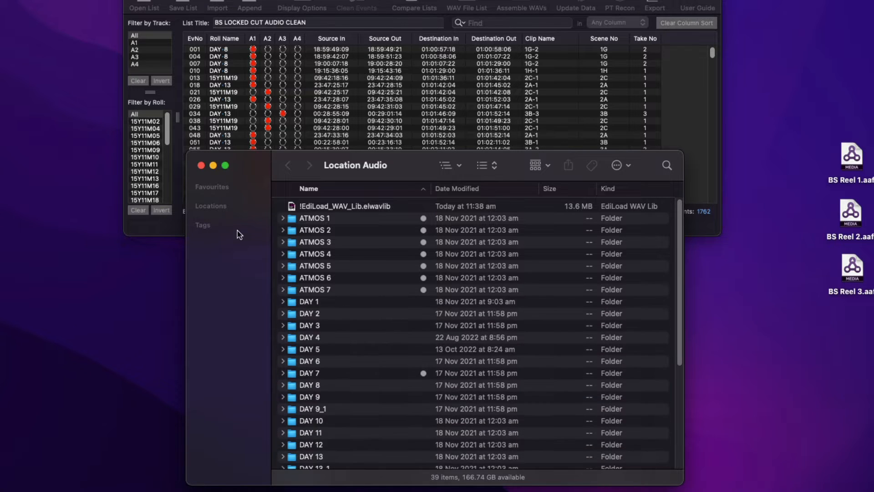
pyautogui.click(200, 165)
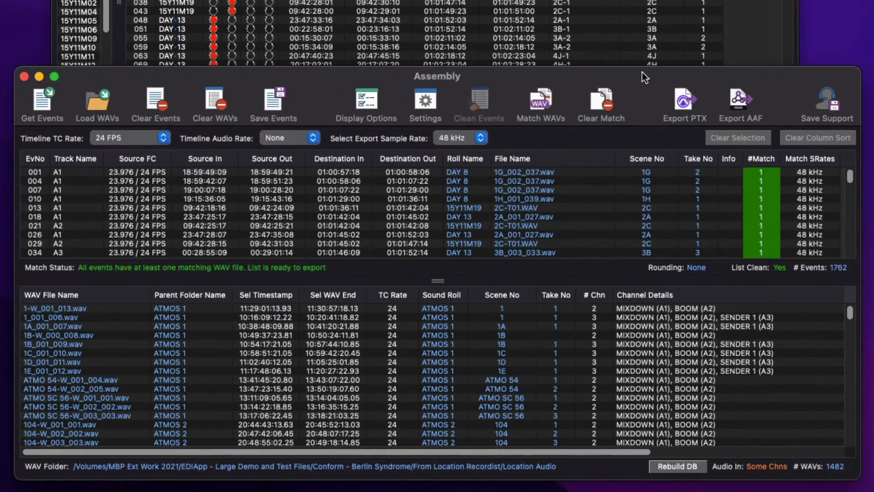
# Step: Review the assembly's matched events and the BS Audio edit list, and close the edit list
pyautogui.click(523, 172)
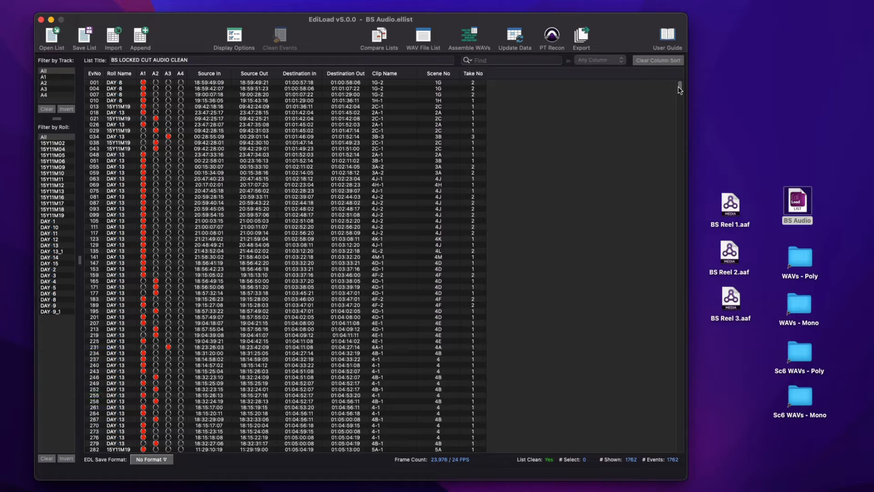
pyautogui.moveTo(679, 90)
pyautogui.mouseDown()
pyautogui.moveTo(682, 132)
pyautogui.moveTo(685, 80)
pyautogui.mouseUp()
pyautogui.press('super+w')
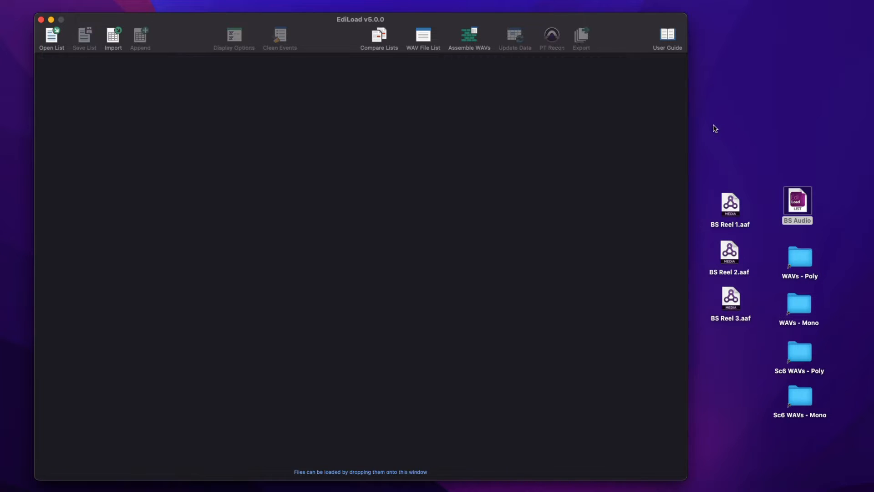
# Step: Import the audio tracks of BS Reel 1.aaf as a new edit list, and append BS Reel 2.aaf and BS Reel 3.aaf
pyautogui.moveTo(730, 204); pyautogui.dragTo(616, 200)
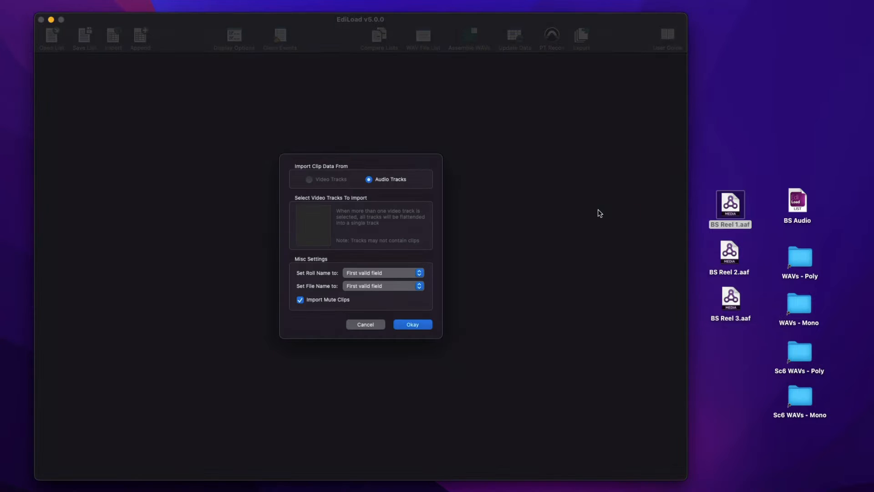
pyautogui.click(412, 323)
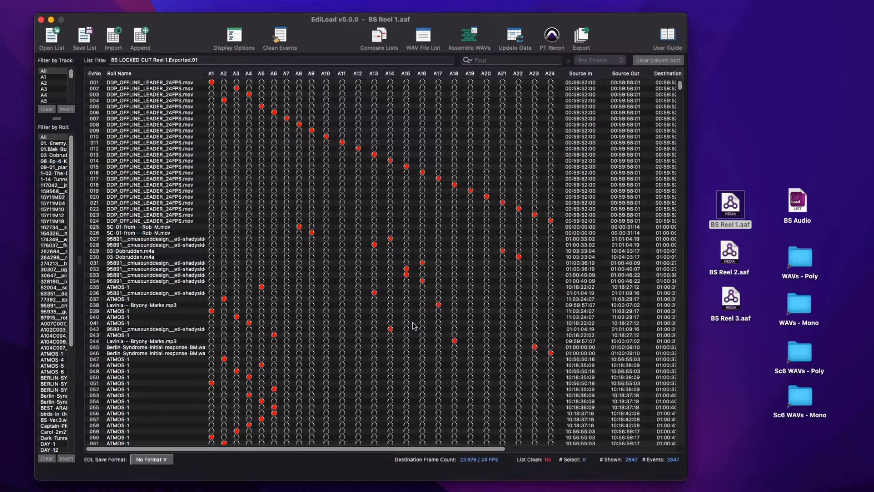
pyautogui.moveTo(727, 255); pyautogui.dragTo(548, 248)
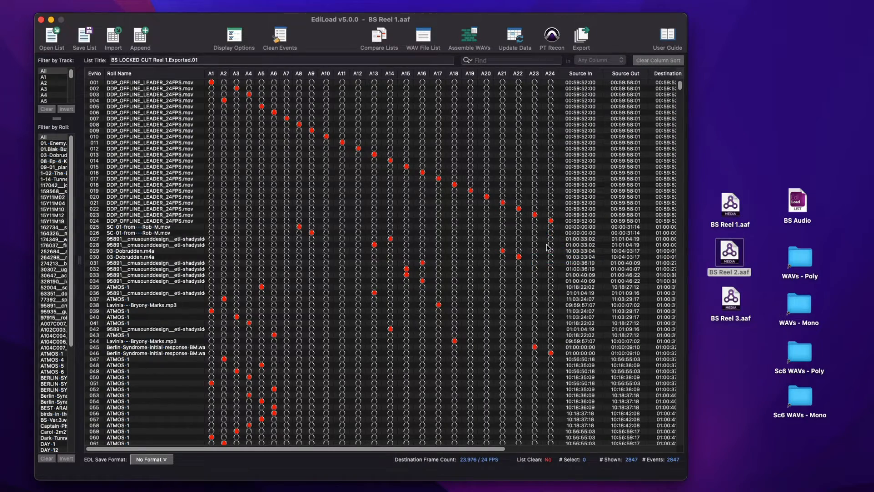
pyautogui.click(390, 260)
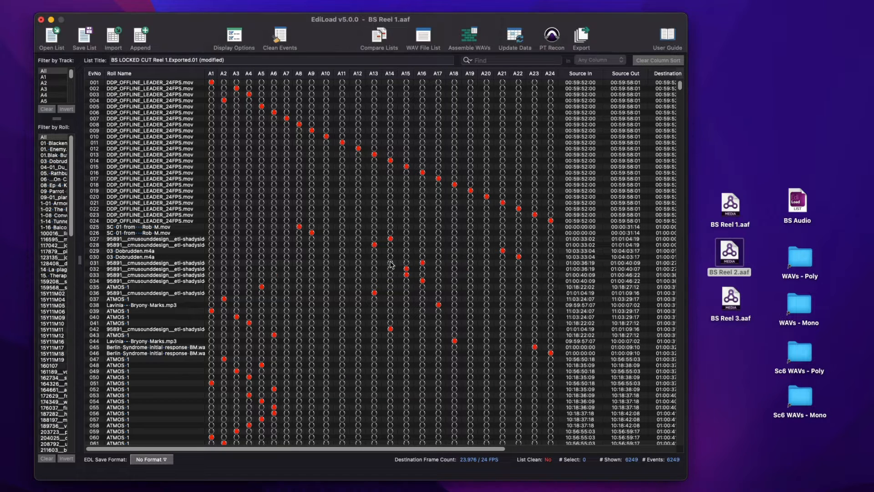
pyautogui.moveTo(736, 303); pyautogui.dragTo(555, 287)
pyautogui.click(395, 272)
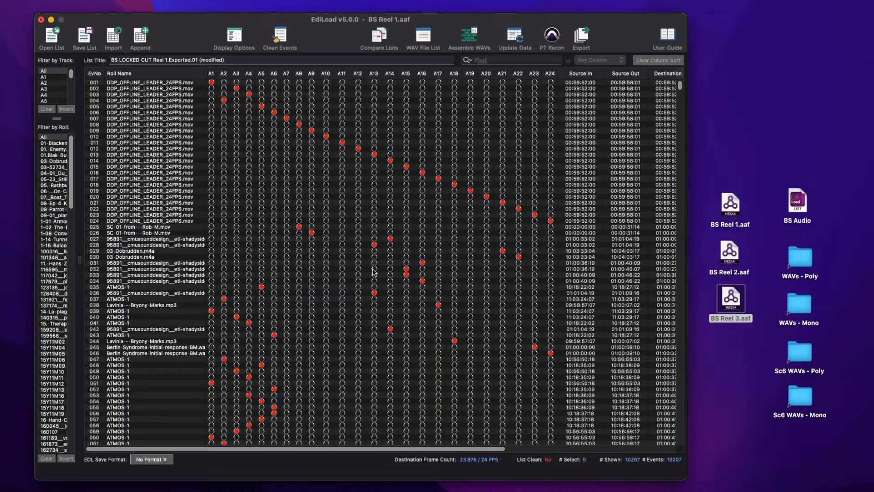
# Step: Widen the roll filter list and remove the events of all rolls from 01-Blackened-Crystal.m4a down to the one just before 15Y11M02
pyautogui.moveTo(80, 258); pyautogui.dragTo(131, 259)
pyautogui.click(84, 144)
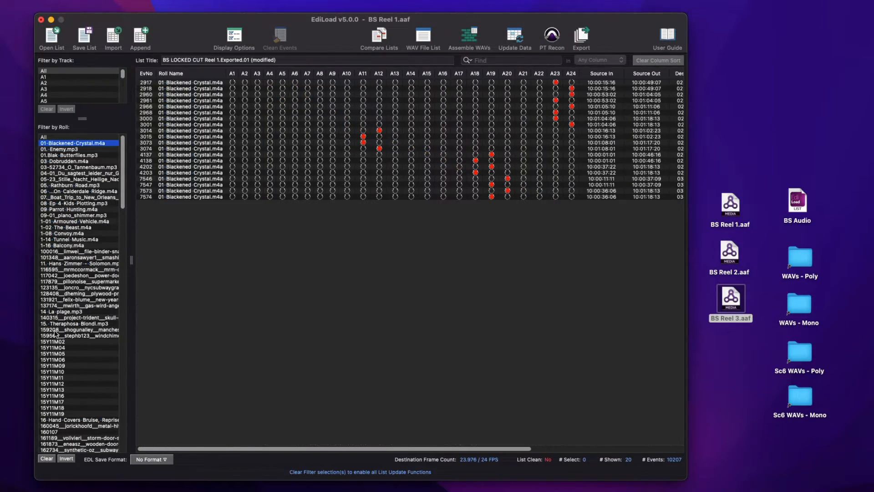
pyautogui.keyDown('shift'); pyautogui.click(57, 335); pyautogui.keyUp('shift')
pyautogui.press('BackSpace')
pyautogui.click(390, 284)
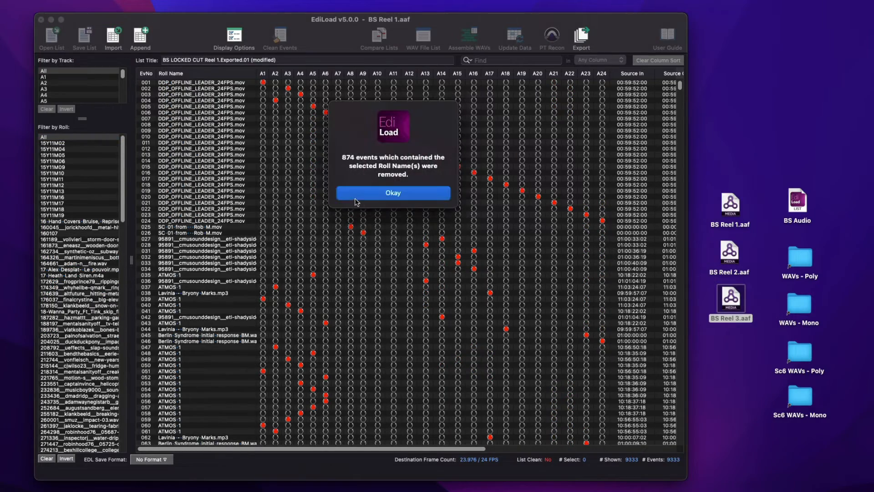
pyautogui.press('Return')
# Step: Remove the events of all rolls from 16-Hand Covers Bruise, Reprise.mp4 through Andi-theme2.wav
pyautogui.click(81, 221)
pyautogui.scroll(-10, 86, 240)
pyautogui.scroll(-5, 86, 240)
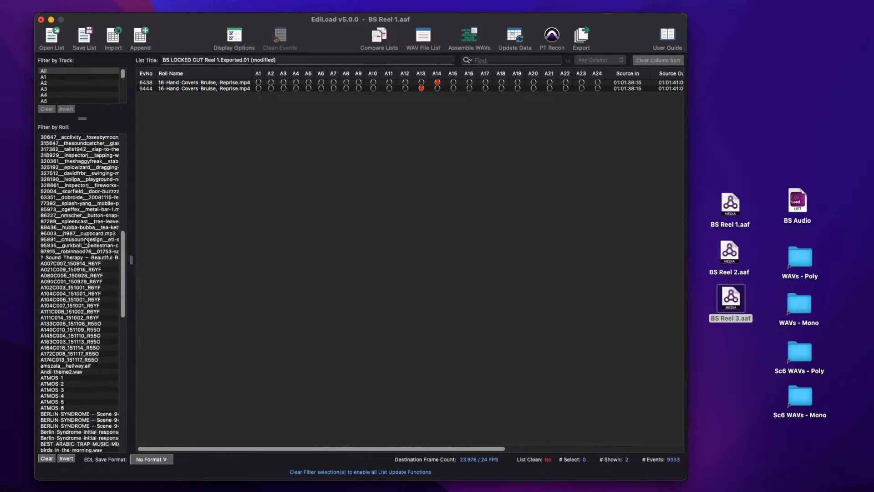
pyautogui.keyDown('shift'); pyautogui.click(54, 354); pyautogui.keyUp('shift')
pyautogui.press('BackSpace')
pyautogui.click(373, 280)
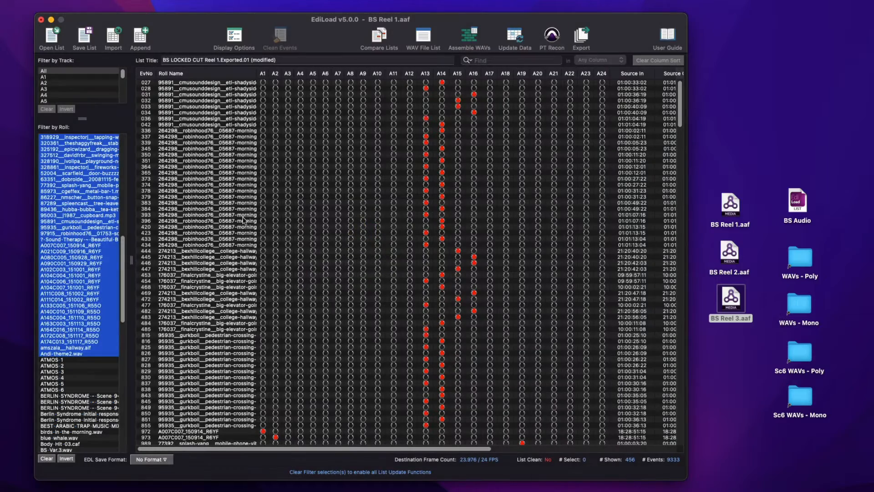
pyautogui.click(349, 194)
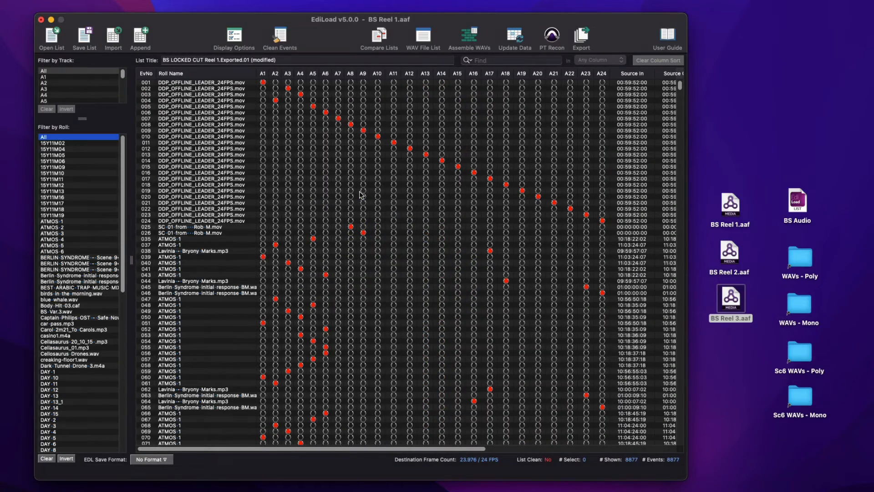
# Step: Remove the events of all rolls from the first BERLIN SYNDROME - Scene 9+10 entry through Dark Tunnel Drone 3.m4a
pyautogui.click(84, 257)
pyautogui.scroll(-4, 91, 282)
pyautogui.keyDown('shift'); pyautogui.click(60, 294); pyautogui.keyUp('shift')
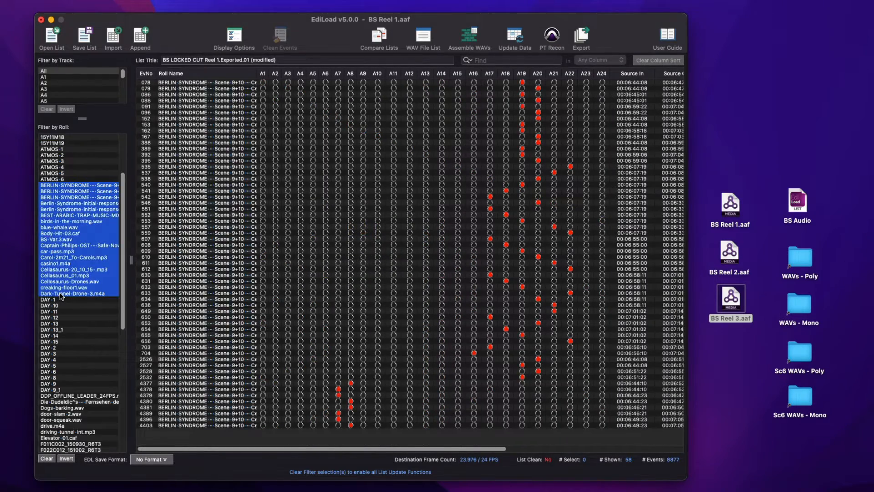
pyautogui.press('BackSpace')
pyautogui.click(333, 279)
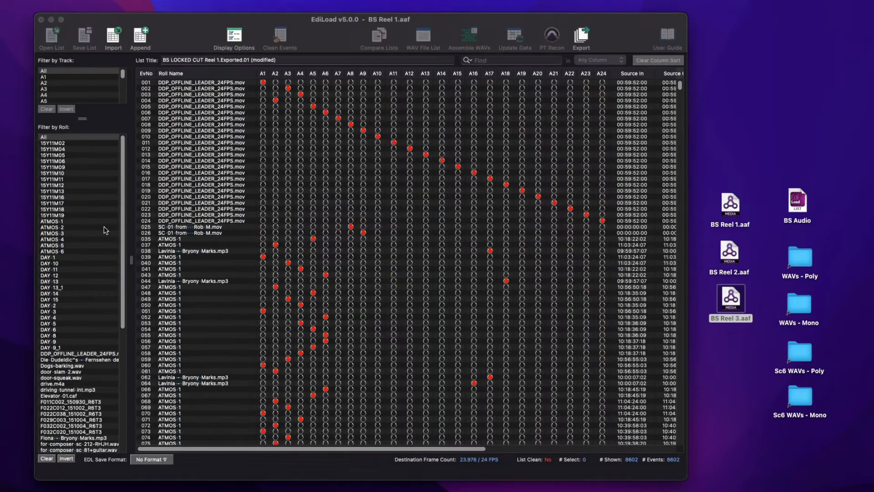
pyautogui.click(385, 193)
# Step: Remove the events of all rolls from DDP_OFFLINE_LEADER_24FPS.mov through WWUTB 2-01.mp3
pyautogui.click(82, 352)
pyautogui.scroll(-10, 93, 331)
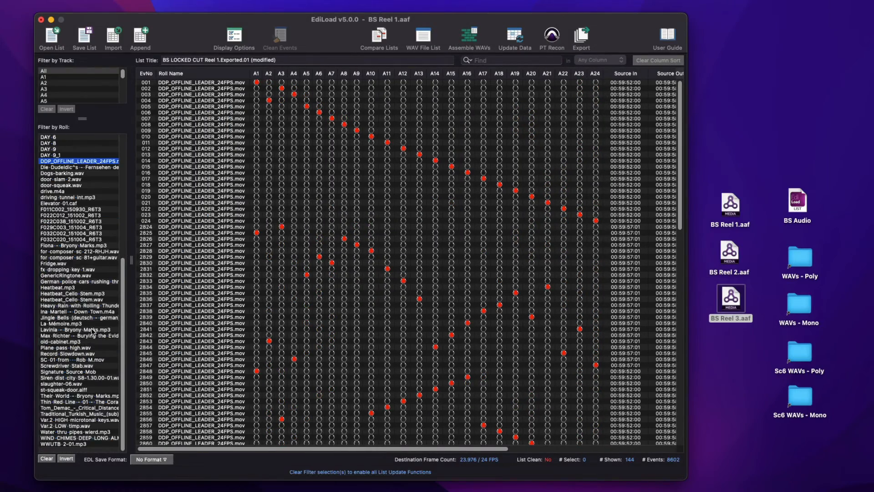
pyautogui.keyDown('shift'); pyautogui.click(74, 443); pyautogui.keyUp('shift')
pyautogui.press('BackSpace')
pyautogui.click(388, 281)
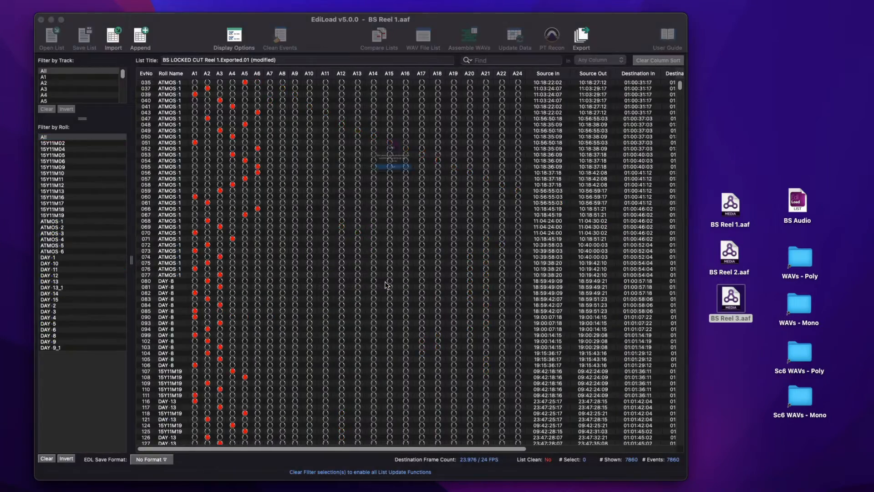
pyautogui.click(393, 195)
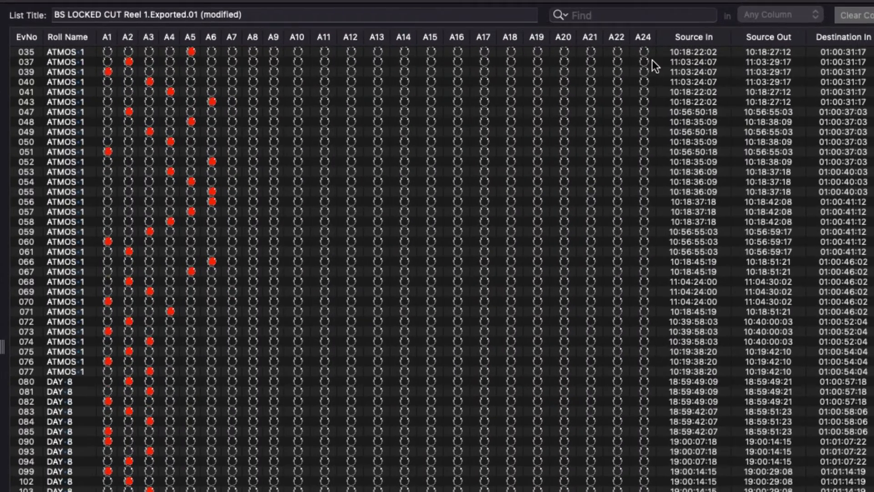
# Step: Highlight the duplicated ATMOS 1 events 037 to 040 and clean the edit list with all the cleaning operations
pyautogui.moveTo(631, 63); pyautogui.dragTo(633, 81)
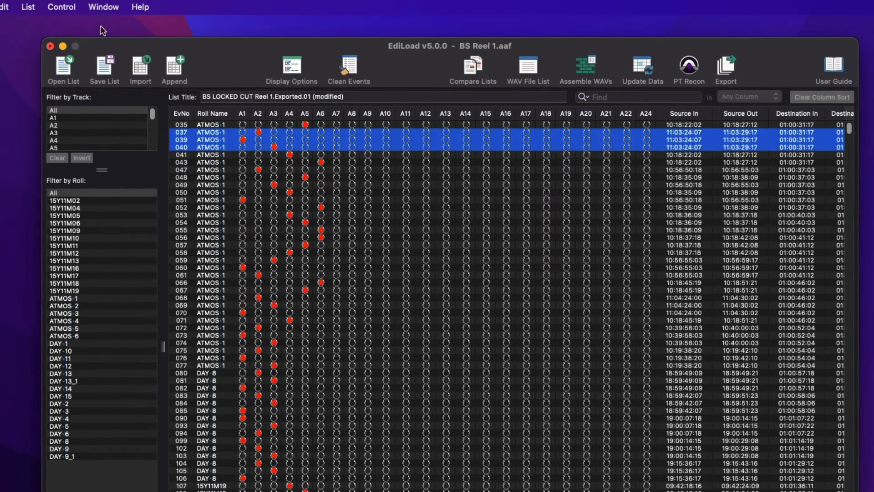
pyautogui.click(28, 7)
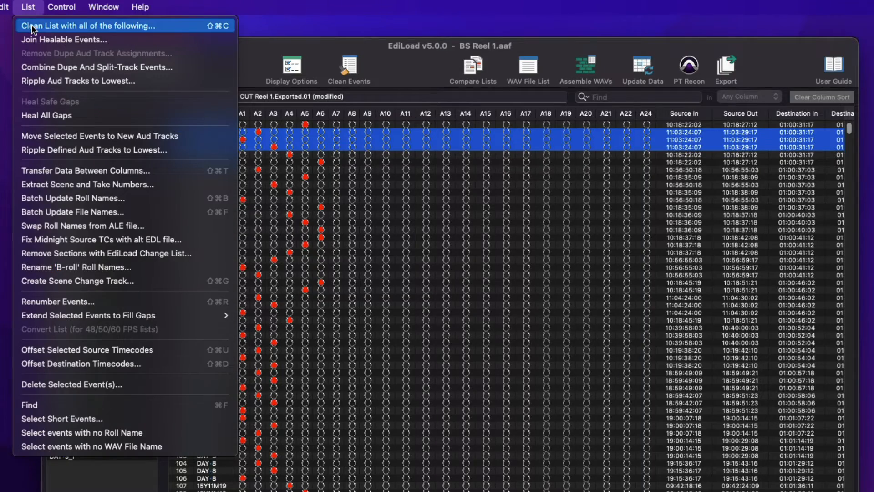
pyautogui.click(32, 24)
pyautogui.click(471, 398)
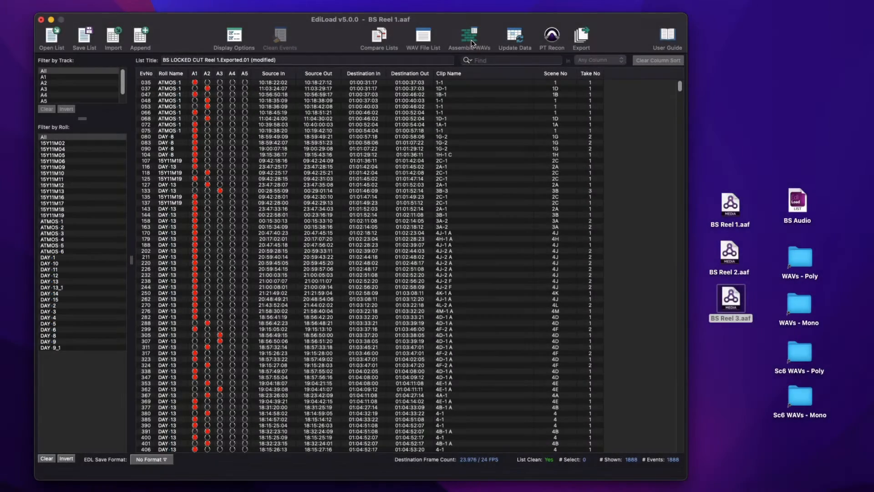
# Step: Send the cleaned list to a WAV assembly, load the WAVs - Poly folder and match its files to the events
pyautogui.click(470, 37)
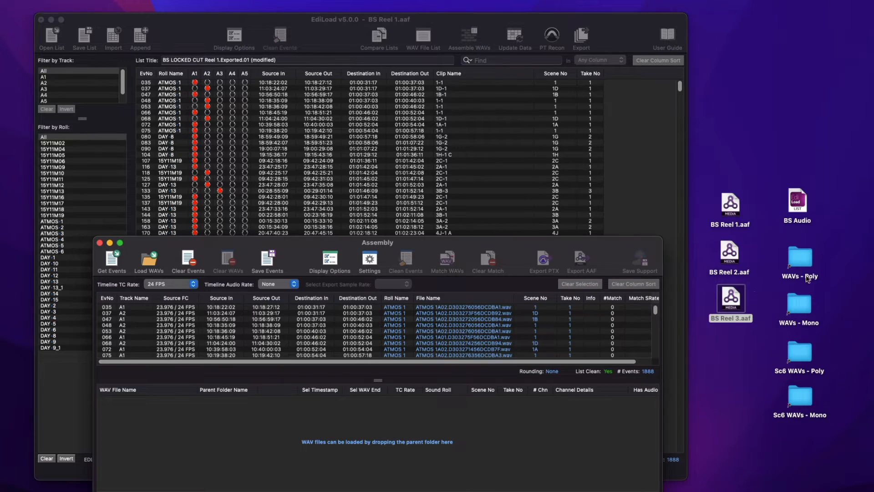
pyautogui.moveTo(806, 273); pyautogui.dragTo(540, 450)
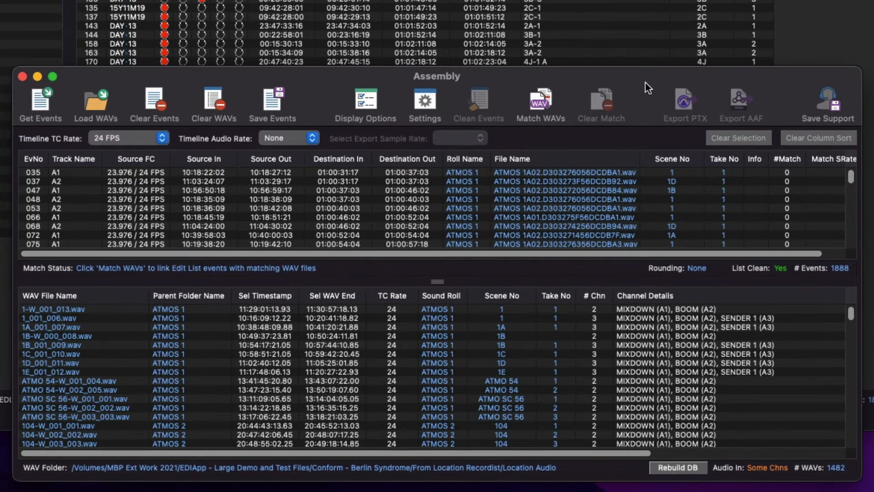
pyautogui.click(540, 105)
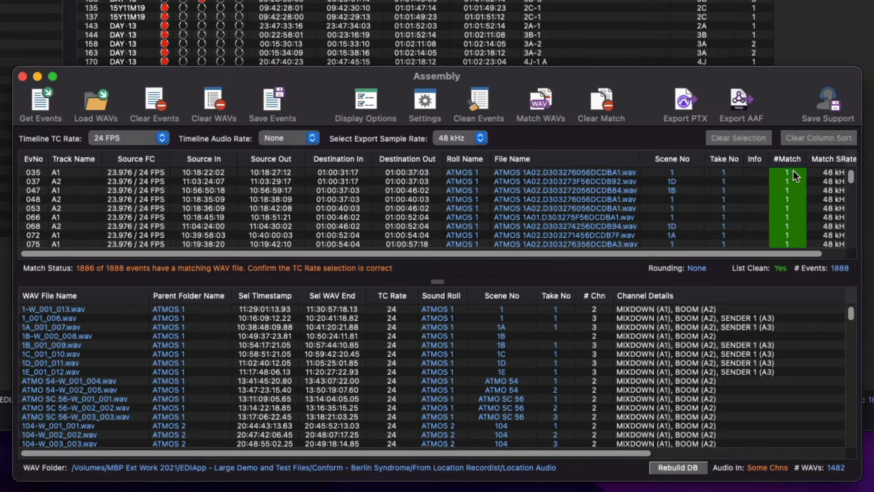
# Step: Sort the assembly events by match count and delete the two unmatched 15Y11M05 events
pyautogui.click(788, 162)
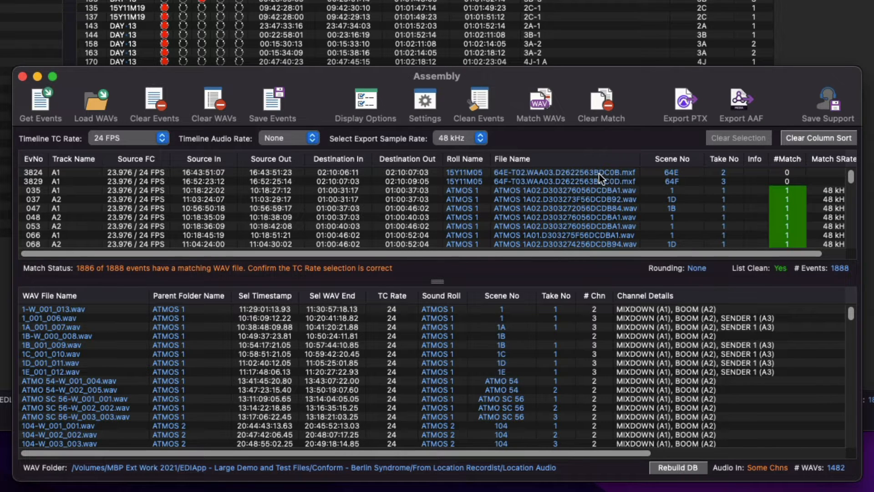
pyautogui.moveTo(599, 174); pyautogui.dragTo(598, 179)
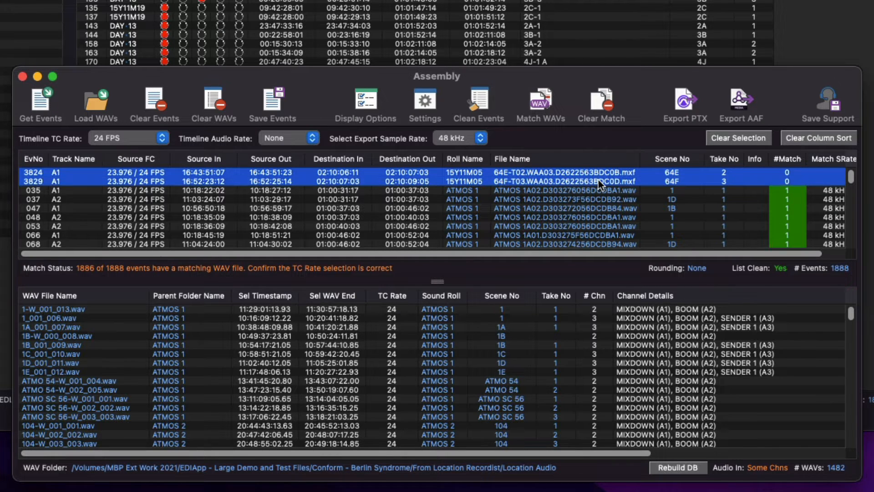
pyautogui.press('Delete')
pyautogui.click(499, 318)
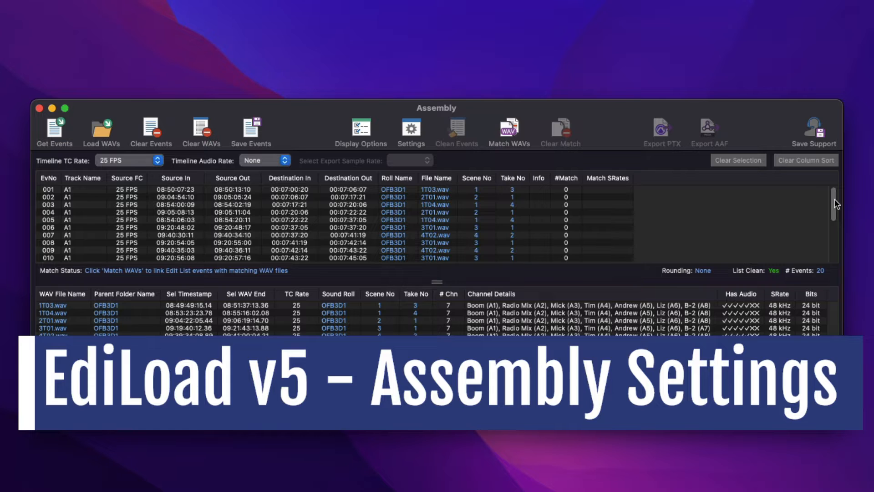
# Step: Change the assembly's match criteria to Sound Roll, File Name and Scene+Take, in that order
pyautogui.moveTo(835, 198)
pyautogui.mouseDown()
pyautogui.moveTo(837, 255)
pyautogui.moveTo(837, 193)
pyautogui.mouseUp()
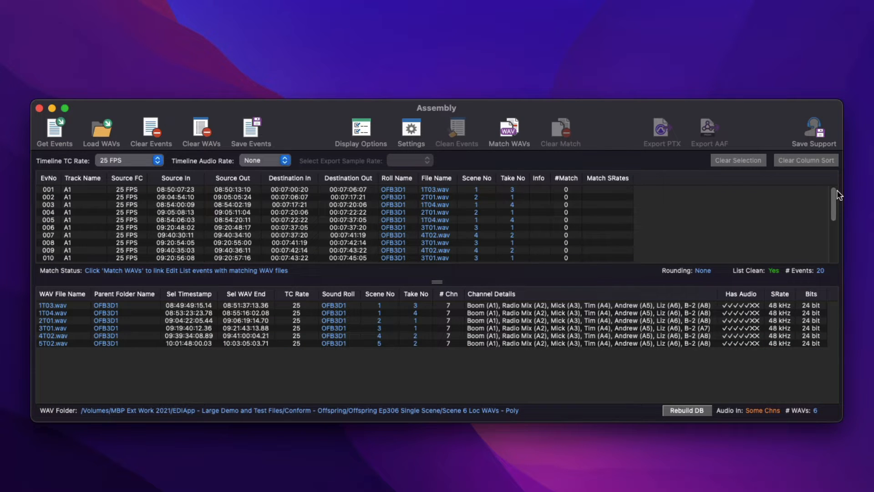
pyautogui.click(411, 131)
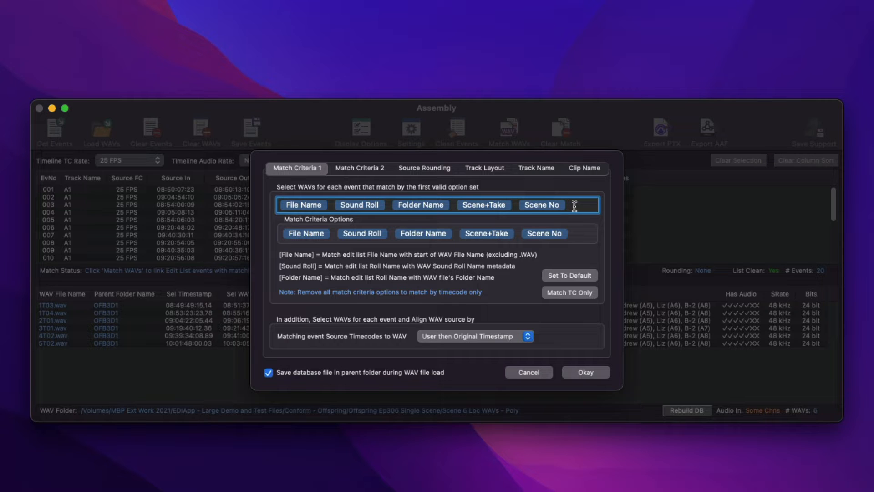
pyautogui.press('BackSpace')
pyautogui.press('BackSpace')
pyautogui.press('BackSpace')
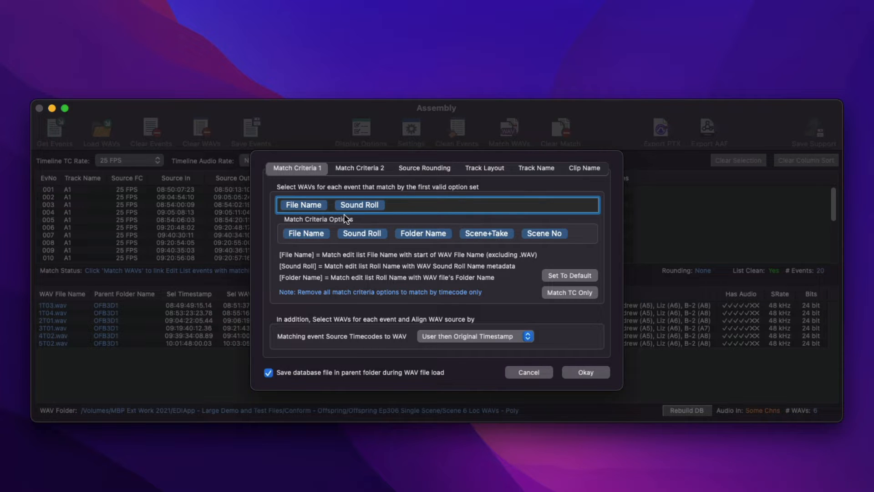
pyautogui.moveTo(304, 206); pyautogui.dragTo(403, 206)
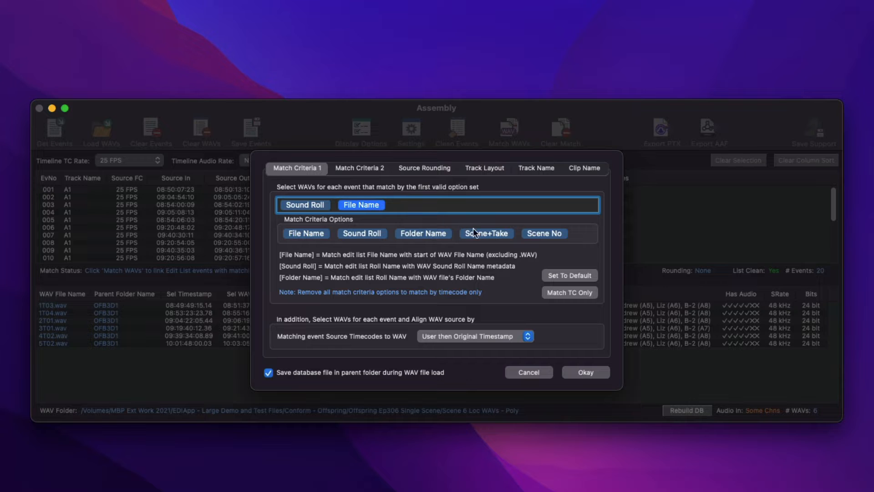
pyautogui.moveTo(476, 231); pyautogui.dragTo(478, 204)
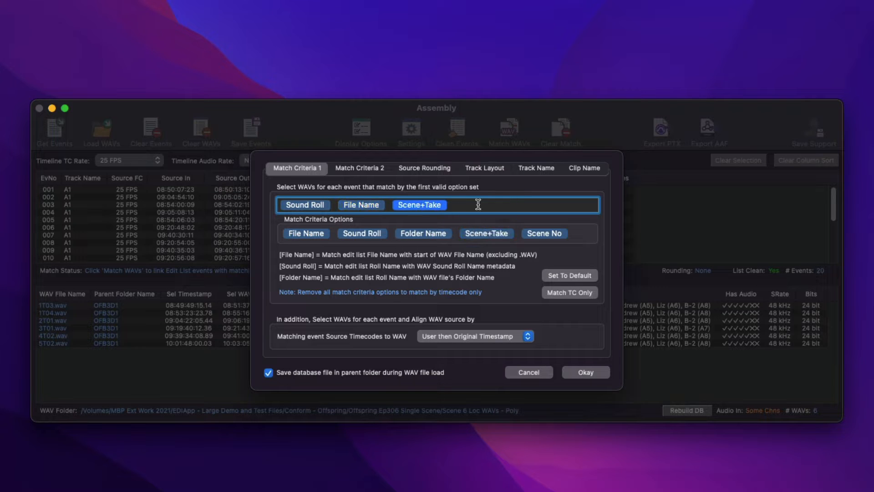
# Step: Restore the default match criteria and go through each one from File Name to Scene No
pyautogui.click(554, 275)
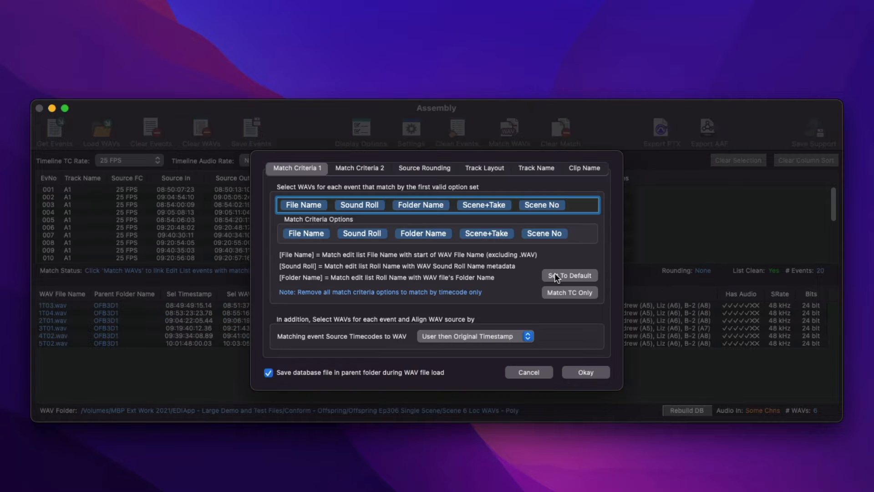
pyautogui.click(323, 204)
pyautogui.click(373, 206)
pyautogui.click(441, 205)
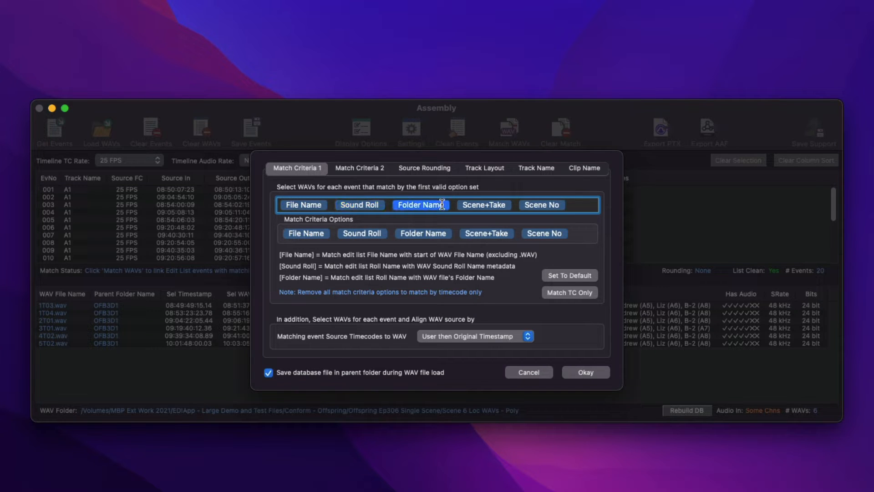
pyautogui.click(498, 204)
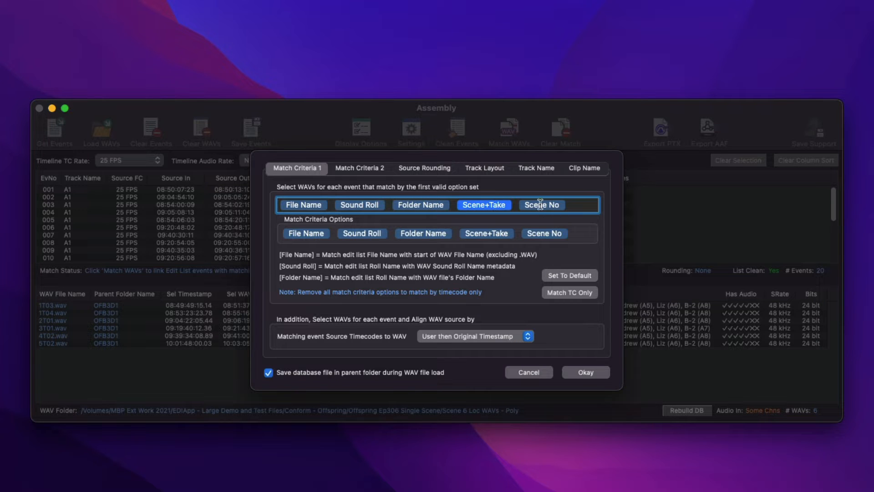
pyautogui.click(557, 205)
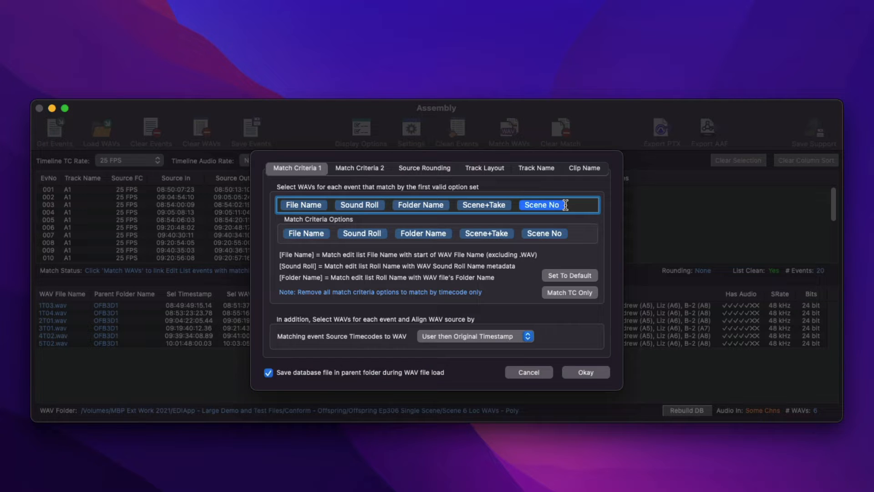
# Step: Try the timecode-only matching option, and apply the settings with the default match criteria restored
pyautogui.click(586, 293)
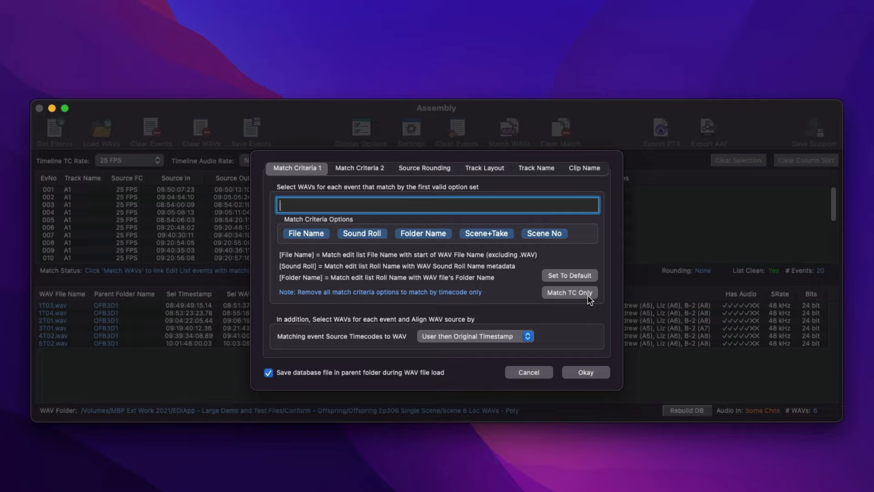
pyautogui.click(570, 275)
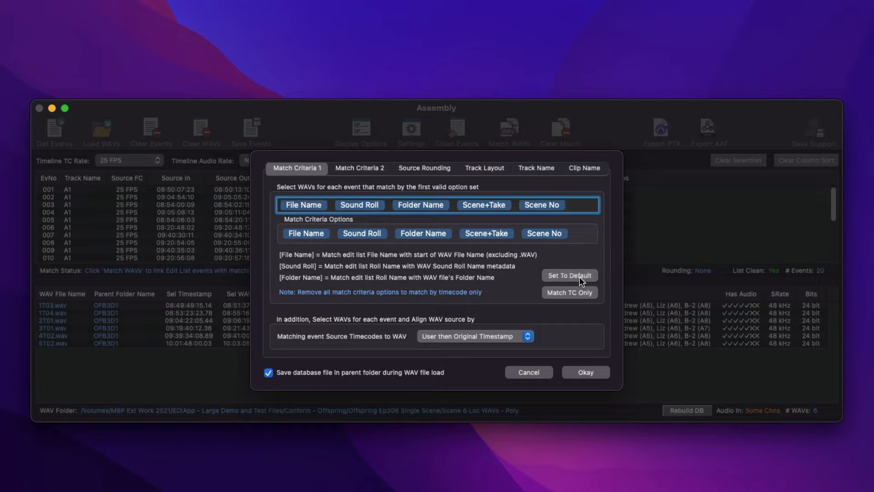
pyautogui.click(585, 373)
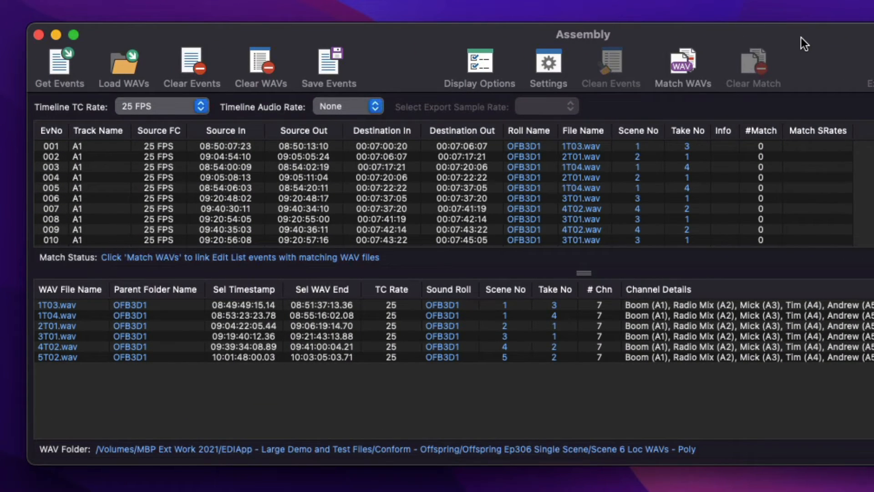
# Step: Match the WAVs to the edit list events and show the WAV linked to event 001
pyautogui.click(694, 60)
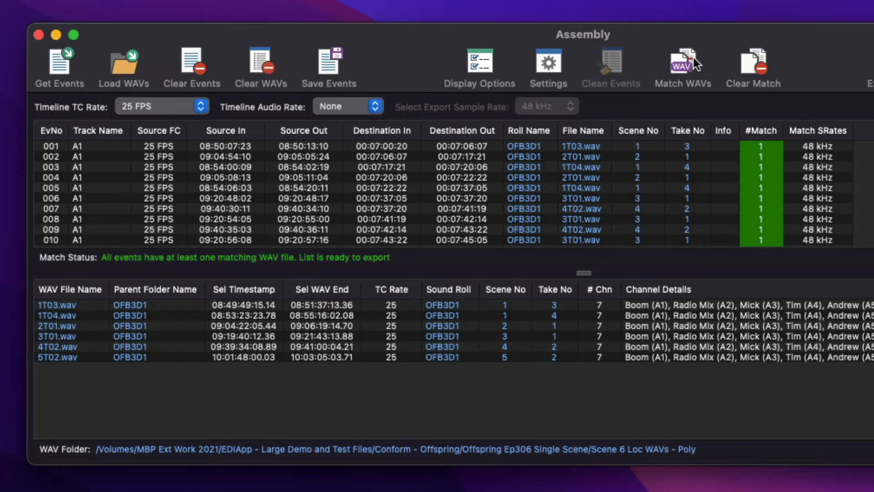
pyautogui.click(566, 144)
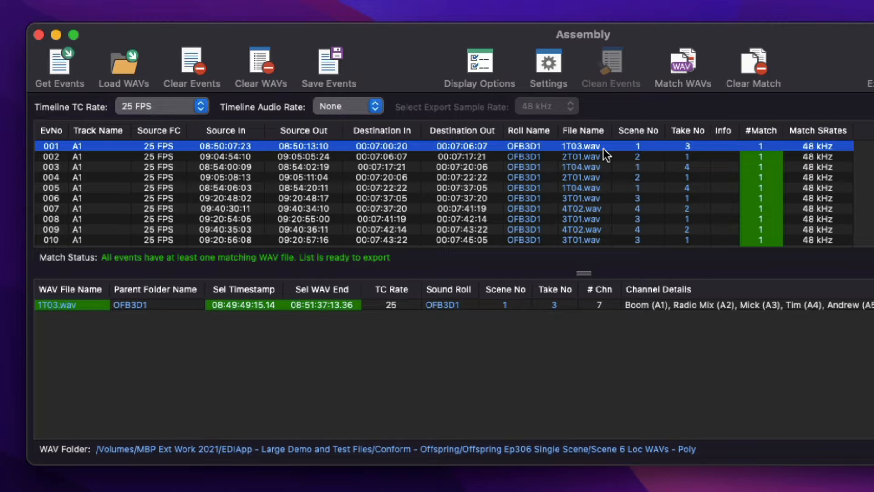
# Step: Set the match criteria to Sound Roll only and clear the existing WAV matches
pyautogui.click(548, 60)
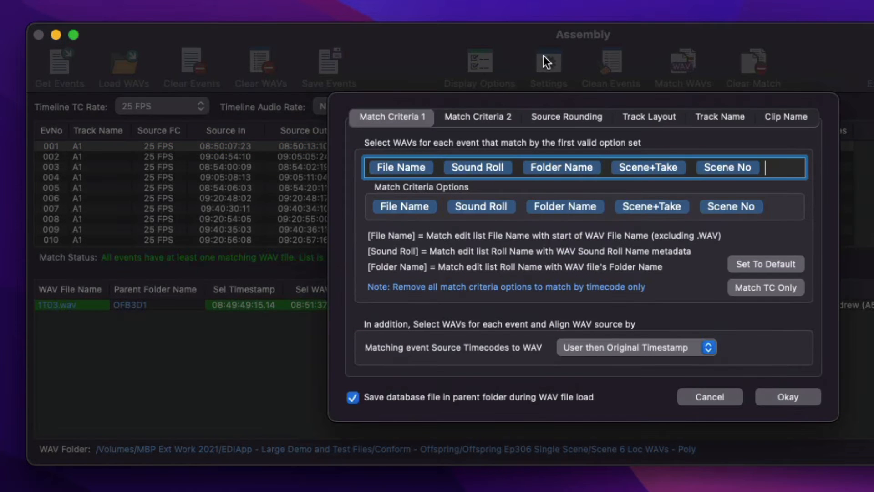
pyautogui.click(425, 170)
pyautogui.click(750, 266)
pyautogui.click(754, 286)
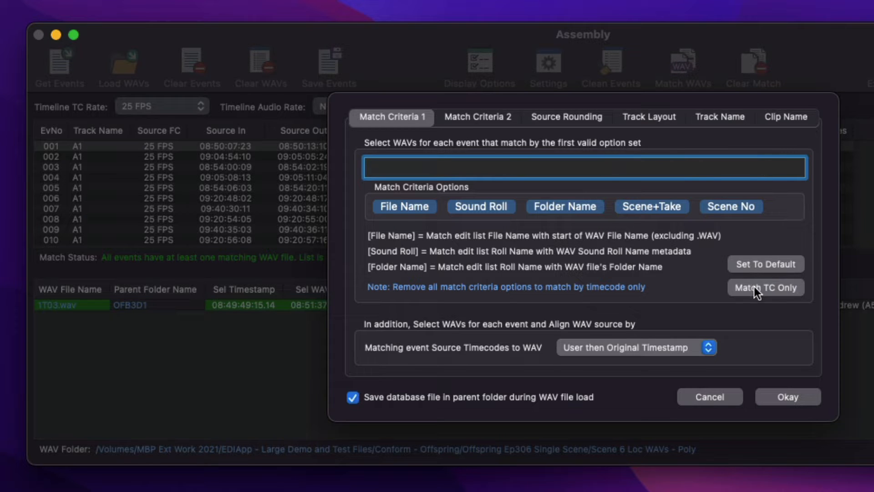
pyautogui.click(487, 200)
pyautogui.moveTo(487, 198); pyautogui.dragTo(493, 167)
pyautogui.click(785, 398)
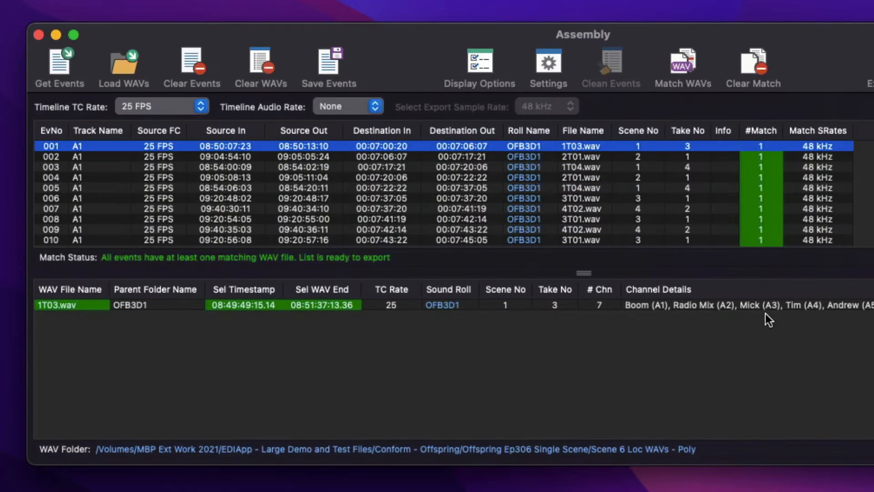
pyautogui.click(745, 72)
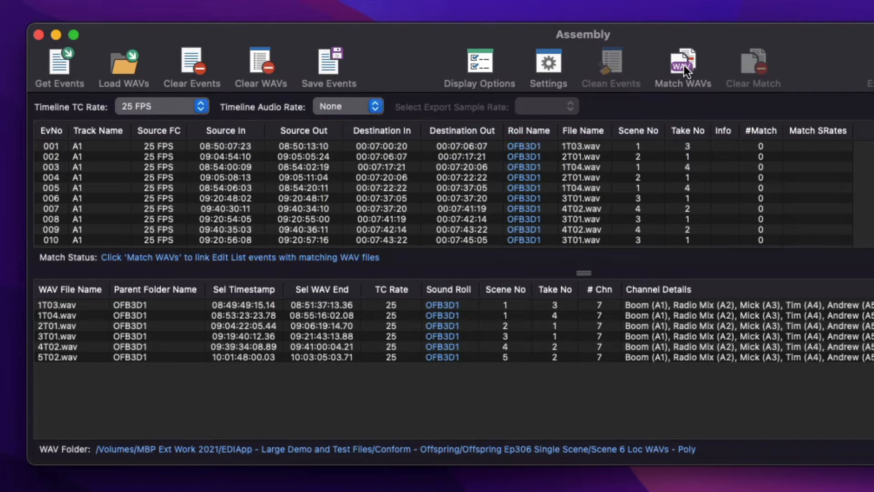
# Step: Match the WAVs to the edit list events by Sound Roll and show the WAV linked to event 001
pyautogui.click(682, 64)
pyautogui.click(628, 146)
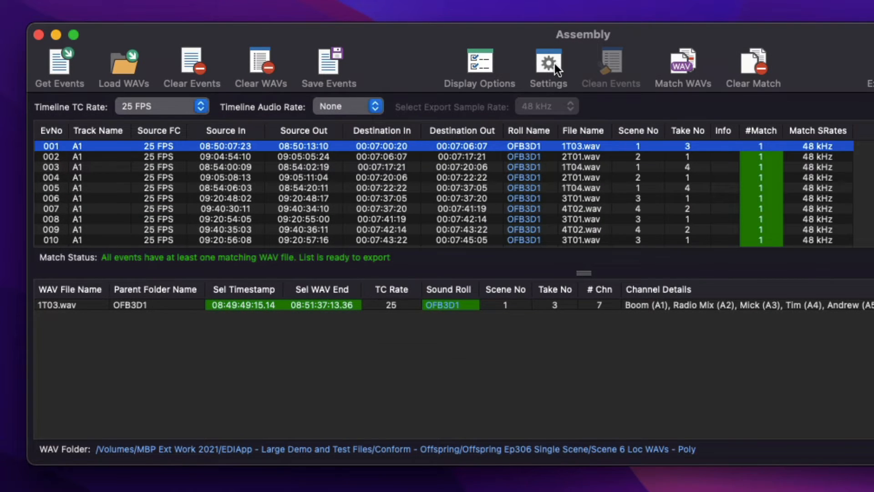
# Step: Replace the Sound Roll match criterion with Scene+Take only and apply the settings
pyautogui.click(554, 63)
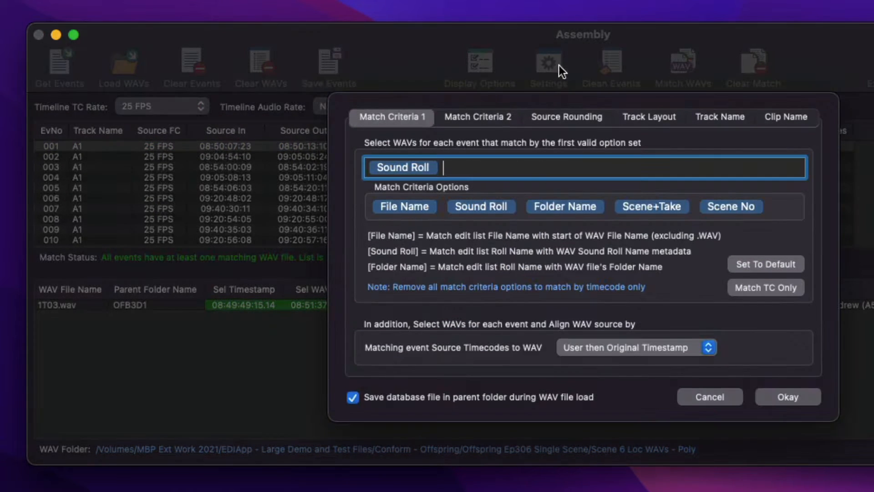
pyautogui.press('BackSpace')
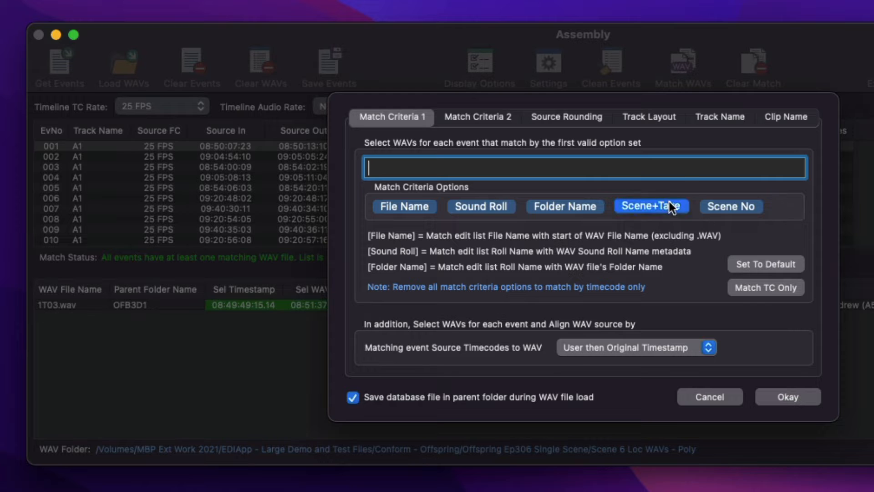
pyautogui.moveTo(652, 205); pyautogui.dragTo(665, 171)
pyautogui.click(785, 395)
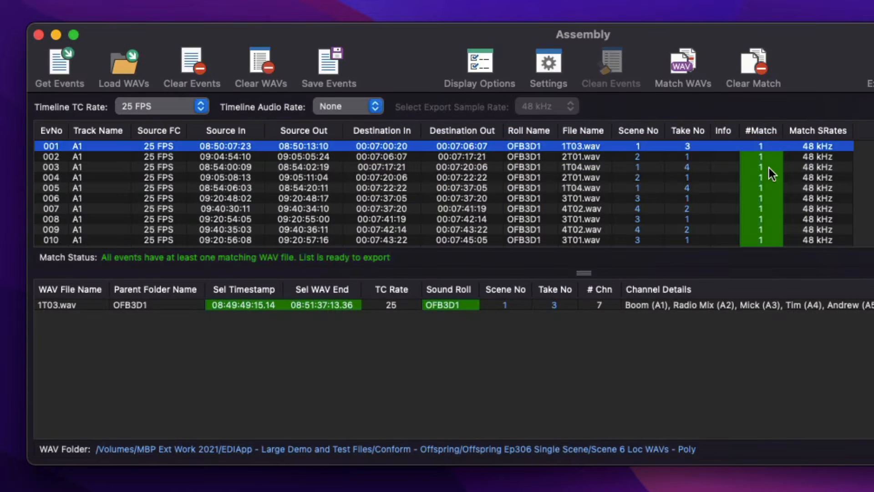
# Step: Clear the existing matches, match the WAVs again by Scene+Take, and show the WAV linked to event 001
pyautogui.click(749, 72)
pyautogui.click(680, 67)
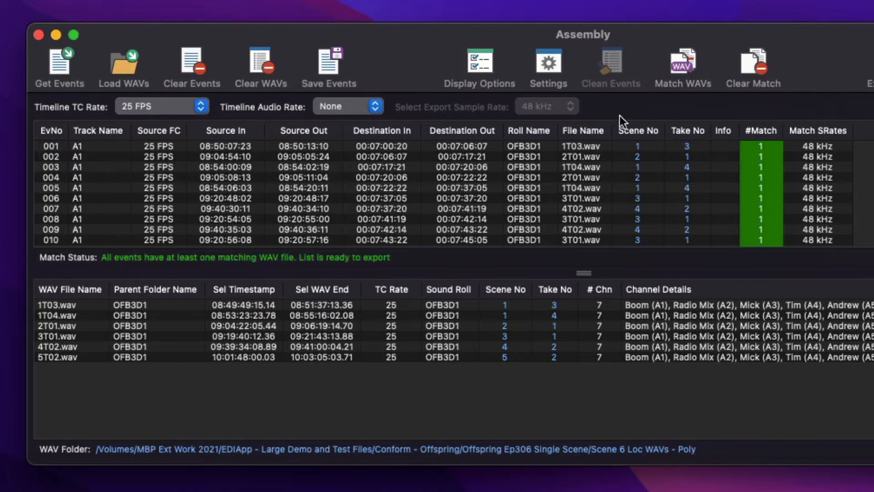
pyautogui.click(602, 146)
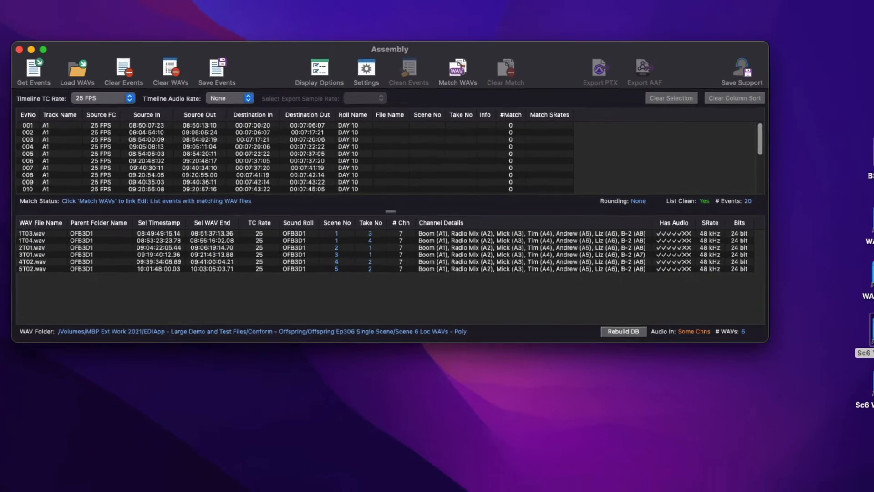
# Step: Rename the OFB3D1 folder inside Sc6 WAVs - Poly to DAY 10, and reload the WAVs from that parent folder, accepting the re-scan
pyautogui.click(835, 317)
pyautogui.doubleClick(835, 317)
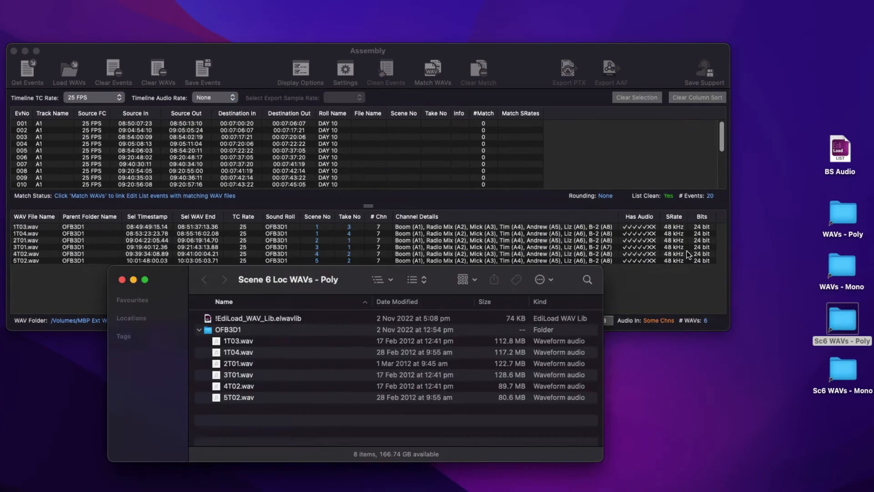
pyautogui.click(227, 332)
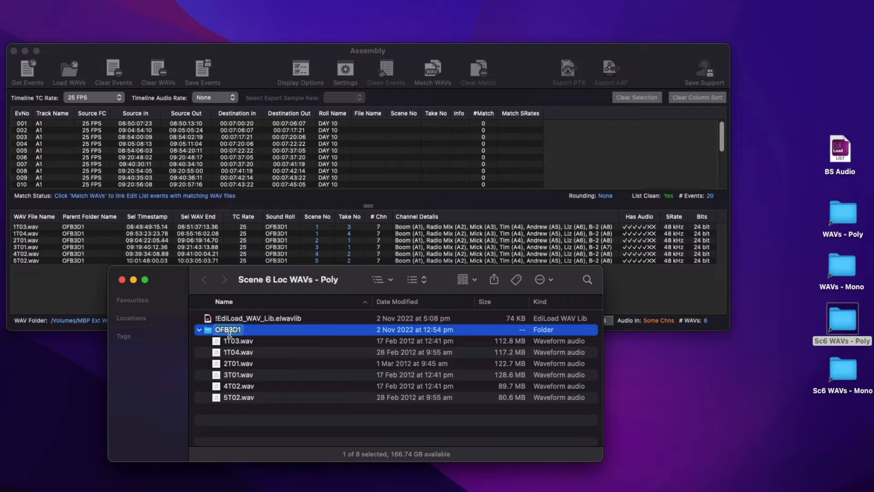
pyautogui.write('DAY 10')
pyautogui.press('Return')
pyautogui.click(122, 279)
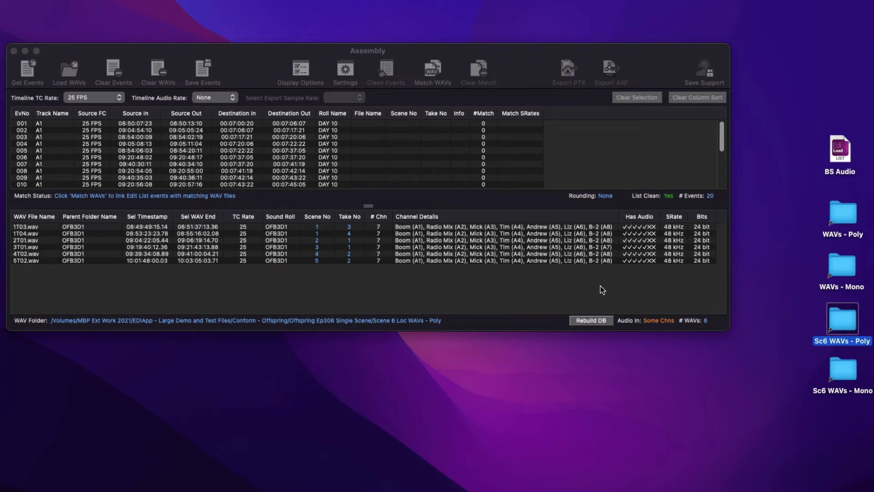
pyautogui.moveTo(827, 320); pyautogui.dragTo(633, 300)
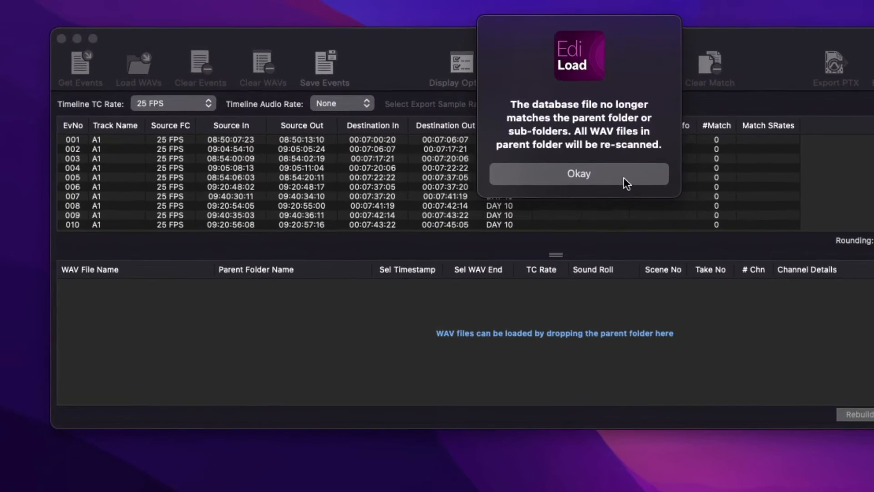
pyautogui.click(510, 166)
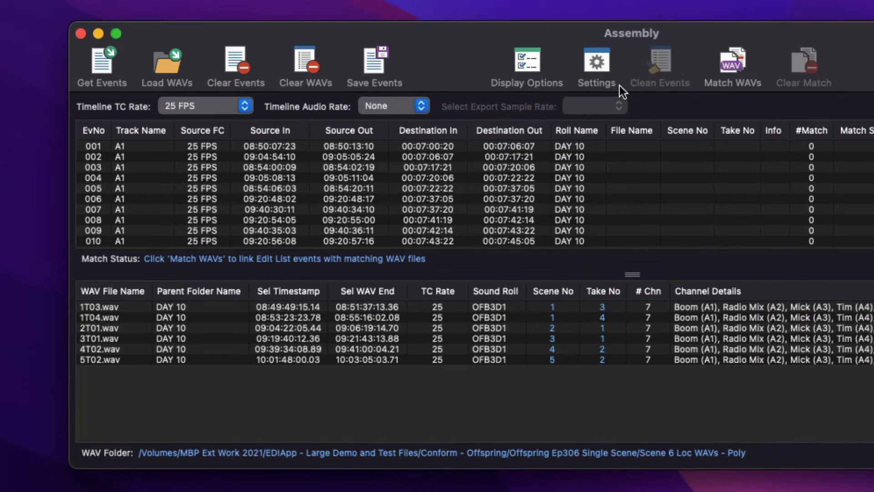
# Step: Set the match criteria to Folder Name only and apply the settings
pyautogui.click(596, 64)
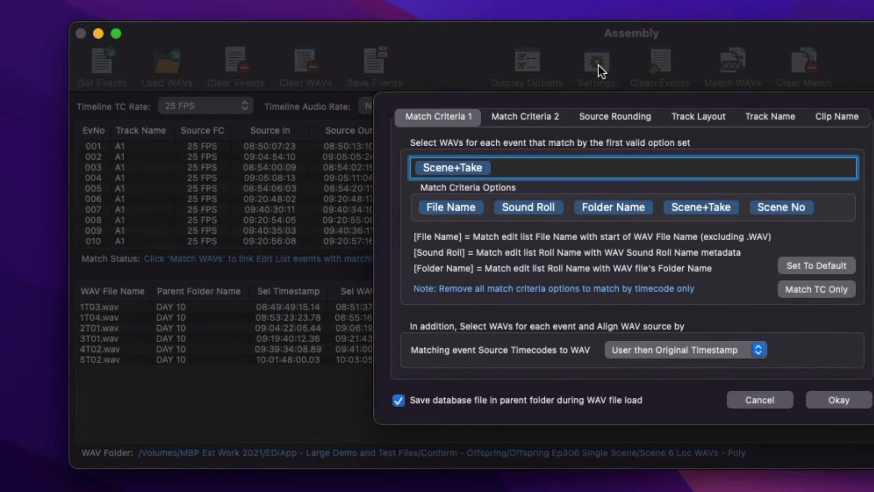
pyautogui.click(805, 293)
pyautogui.moveTo(622, 209); pyautogui.dragTo(616, 173)
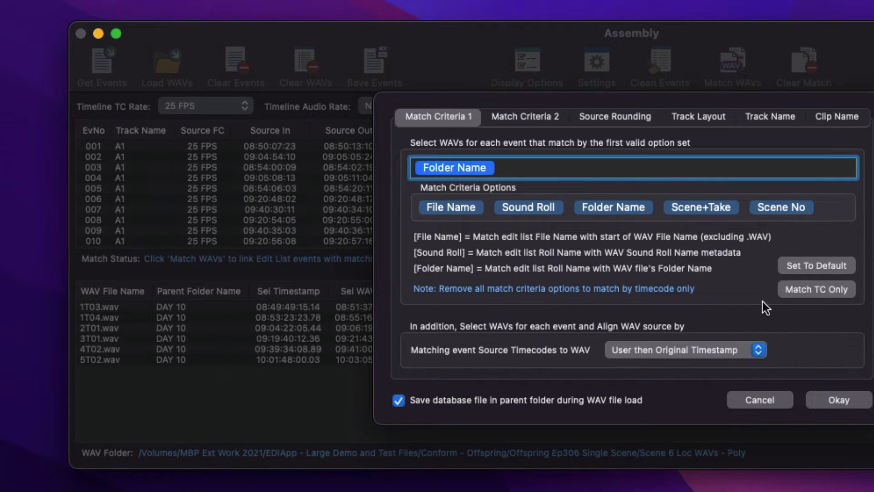
pyautogui.click(825, 401)
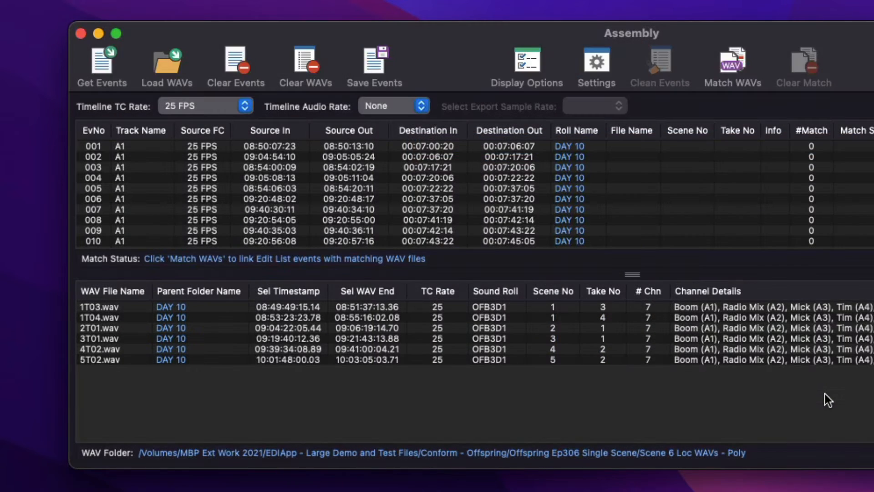
# Step: Match the WAVs to the DAY 10 events by folder name and check the linked WAV for events 001 to 006
pyautogui.click(729, 60)
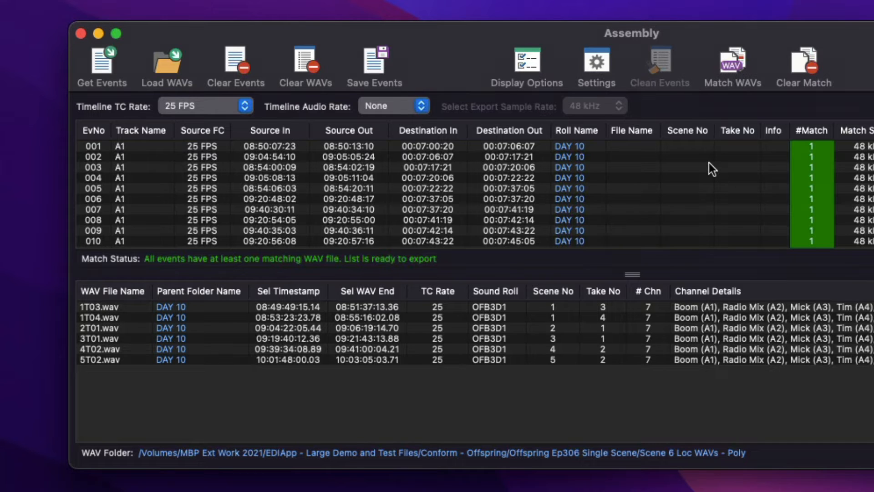
pyautogui.click(703, 146)
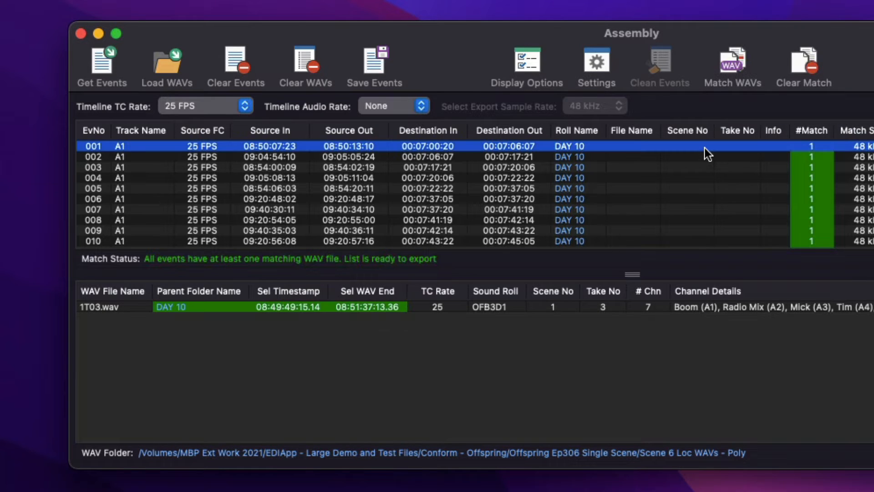
pyautogui.click(584, 157)
pyautogui.click(580, 167)
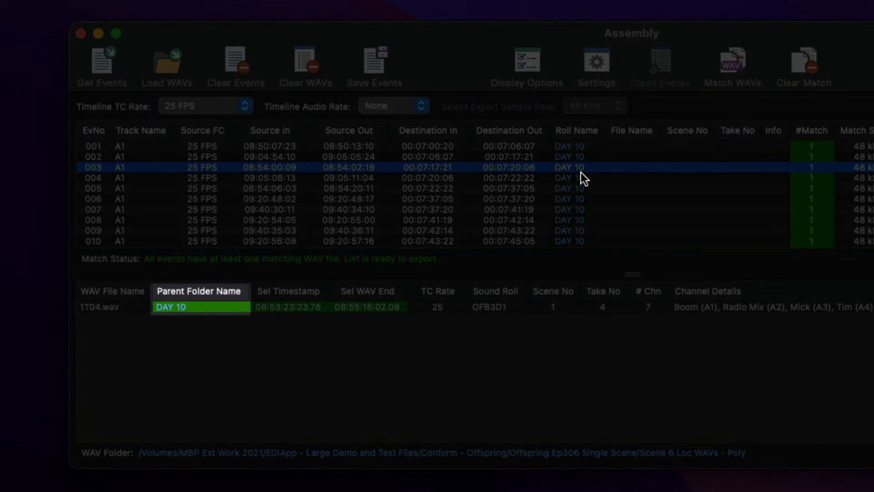
pyautogui.click(581, 175)
pyautogui.click(583, 185)
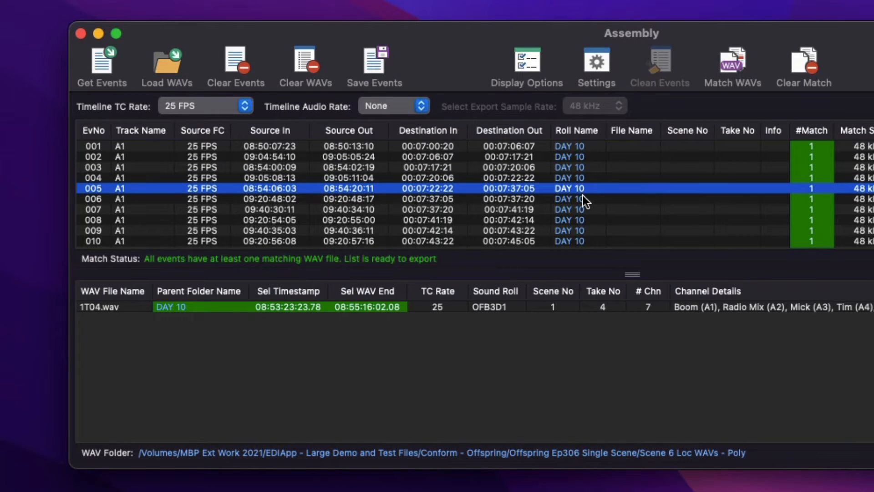
pyautogui.click(582, 196)
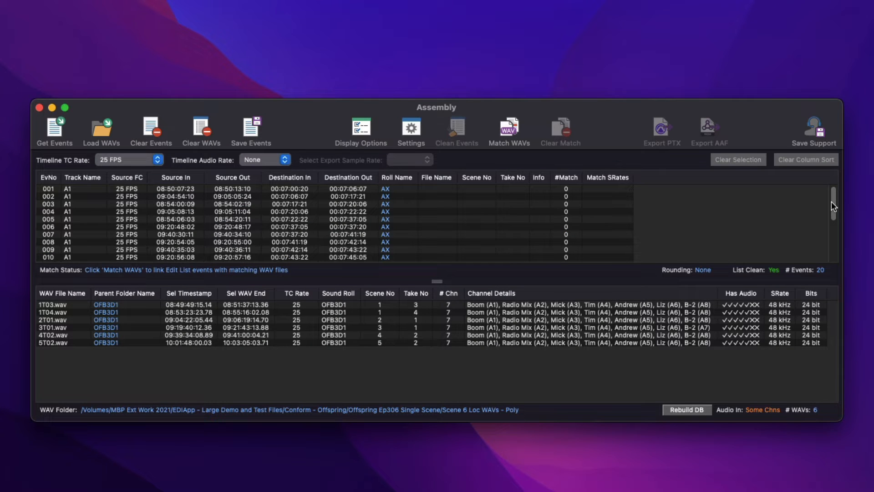
# Step: Remove all match criteria so the events with roll name AX match by timecode only, and apply the settings
pyautogui.moveTo(832, 209); pyautogui.dragTo(831, 184)
pyautogui.click(412, 129)
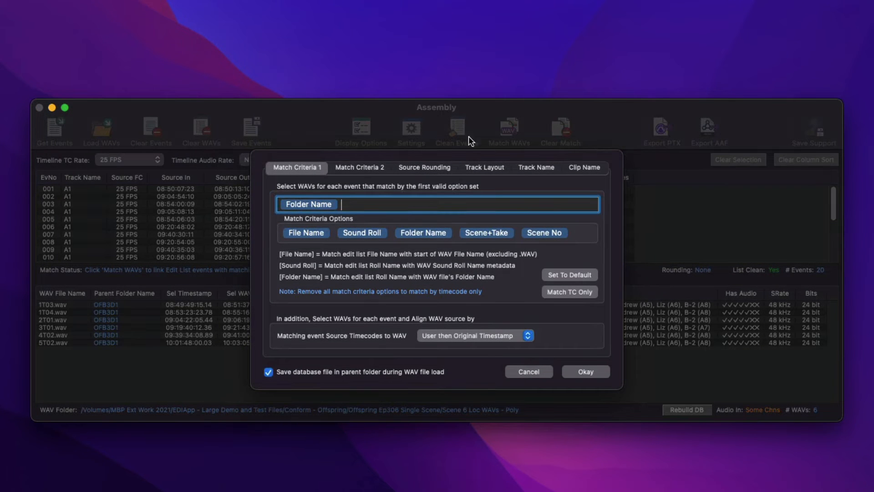
pyautogui.click(582, 292)
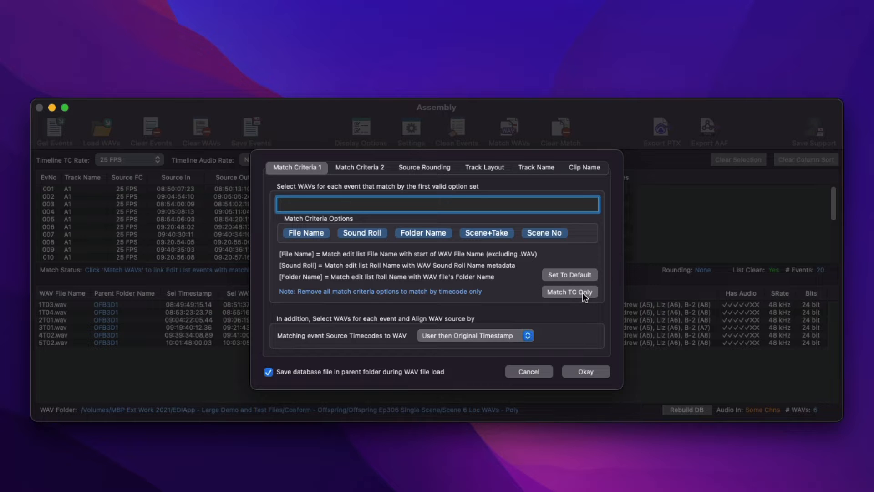
pyautogui.click(582, 370)
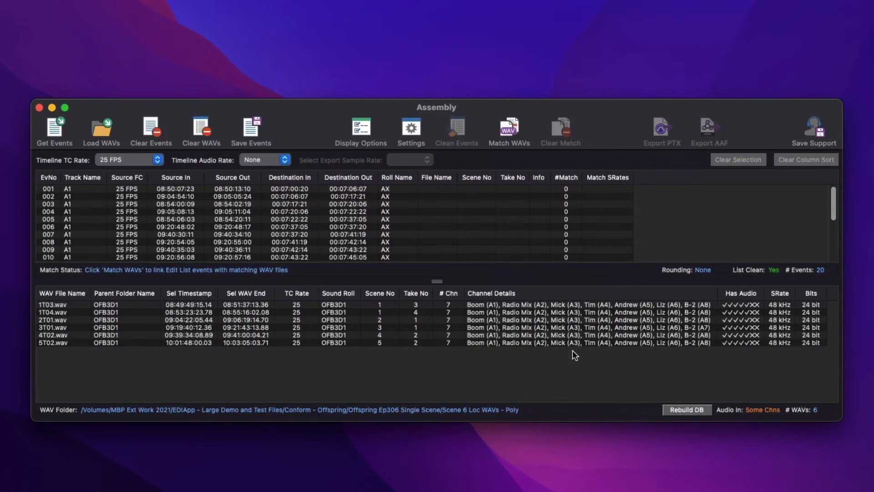
# Step: Match the WAVs by timecode only, check the linked WAVs for events 001 to 004, and clear the selection
pyautogui.click(511, 128)
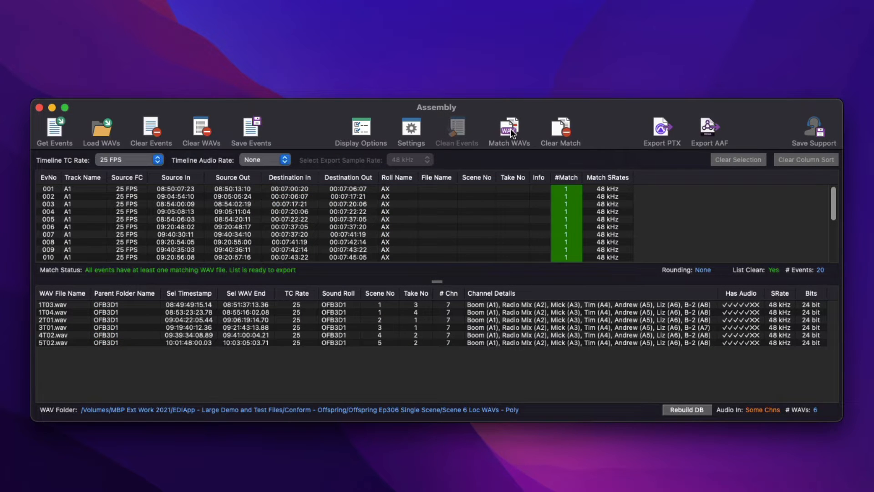
pyautogui.click(509, 190)
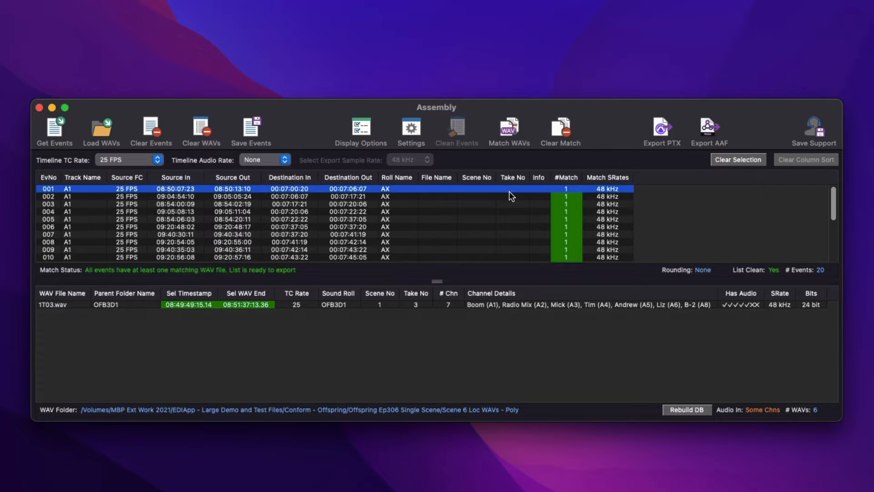
pyautogui.click(510, 196)
pyautogui.click(510, 204)
pyautogui.click(512, 211)
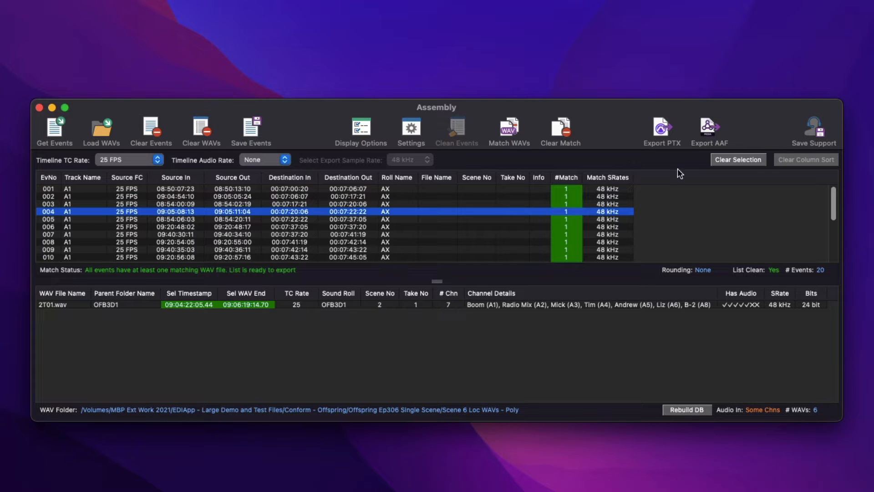
pyautogui.click(722, 160)
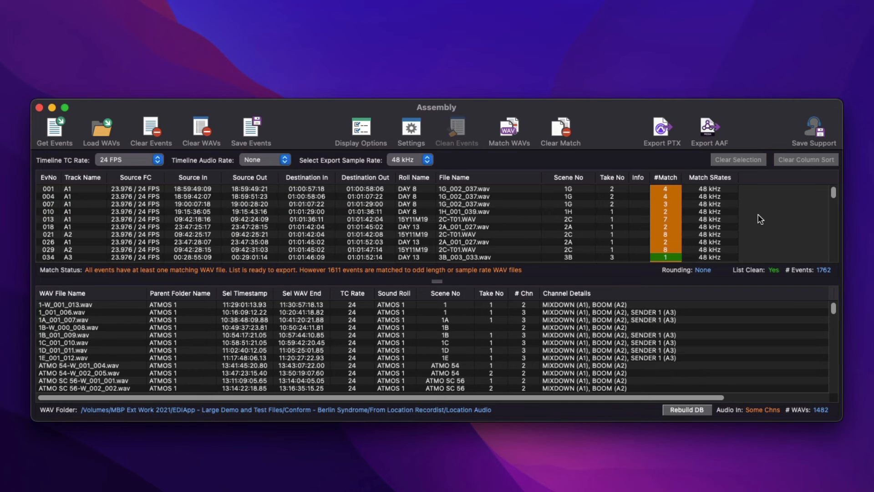
# Step: Examine the WAVs linked to events 001, 004, 007, 010 and 013 in the Berlin Syndrome assembly
pyautogui.click(648, 188)
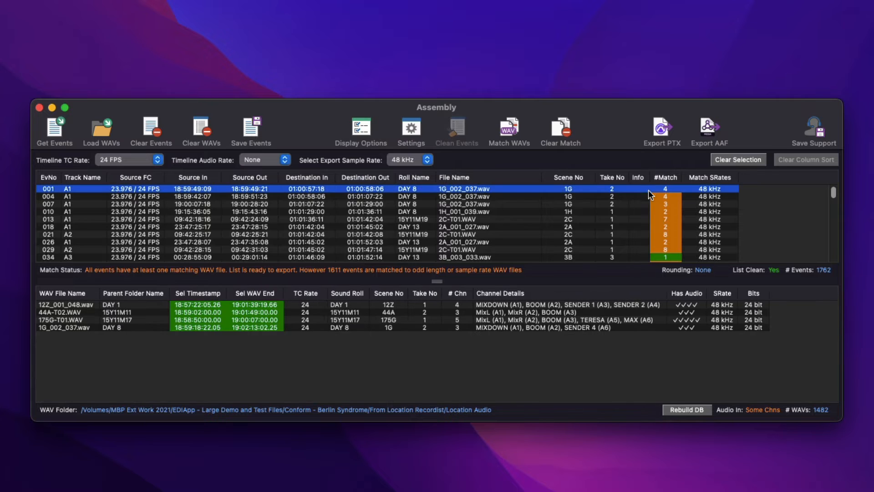
pyautogui.click(648, 193)
pyautogui.click(646, 203)
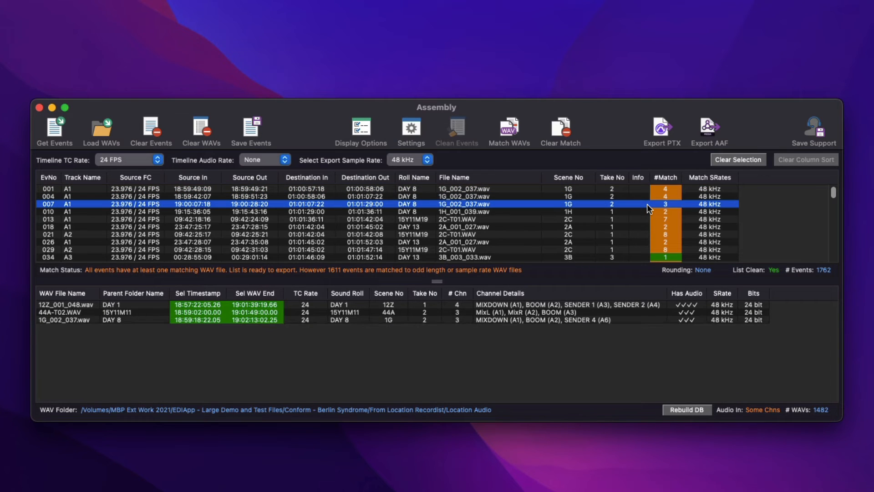
pyautogui.click(647, 211)
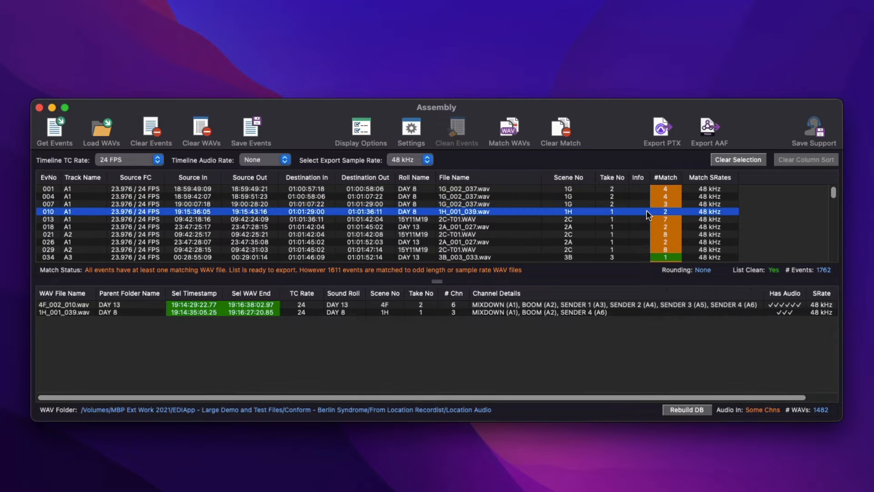
pyautogui.click(647, 219)
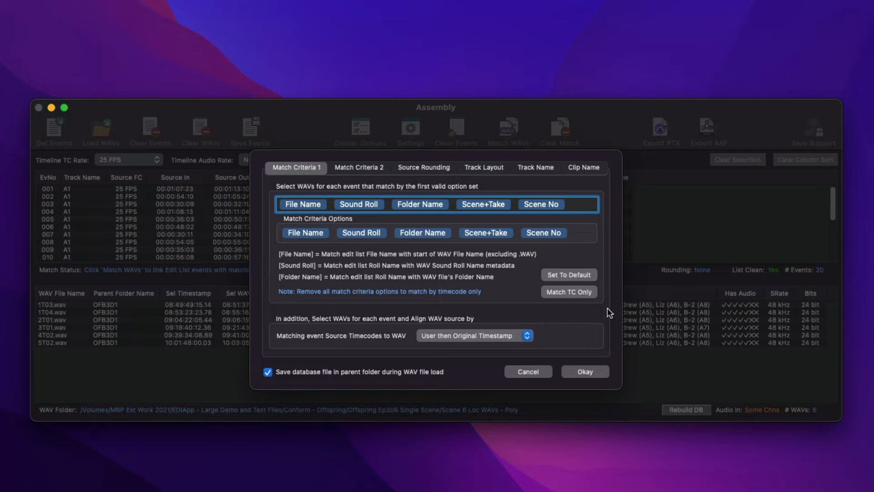
# Step: Set event source timecodes to match WAVs starting at 00:00:00:00, apply it, and look through the events' source in and out times
pyautogui.click(517, 339)
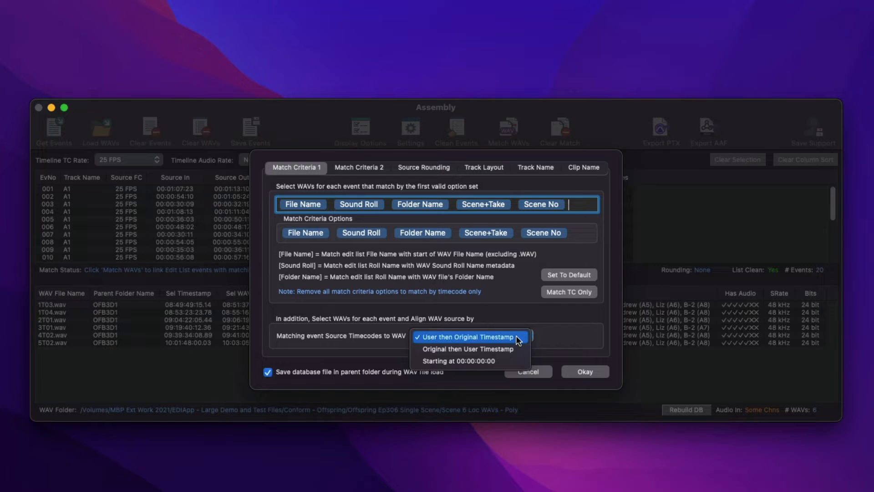
pyautogui.click(516, 361)
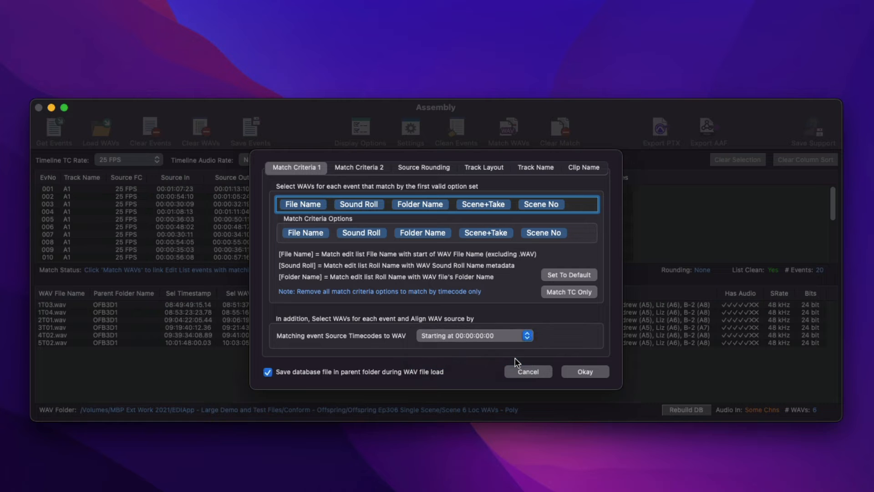
pyautogui.click(587, 371)
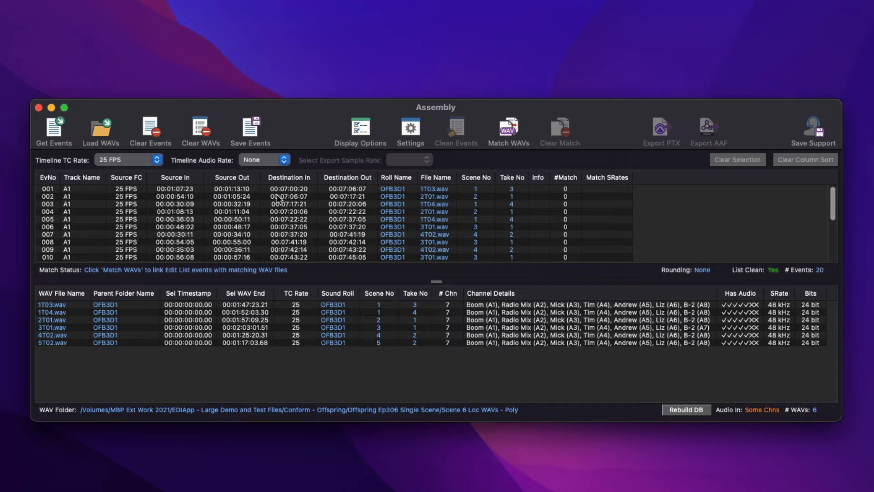
pyautogui.scroll(-5, 276, 194)
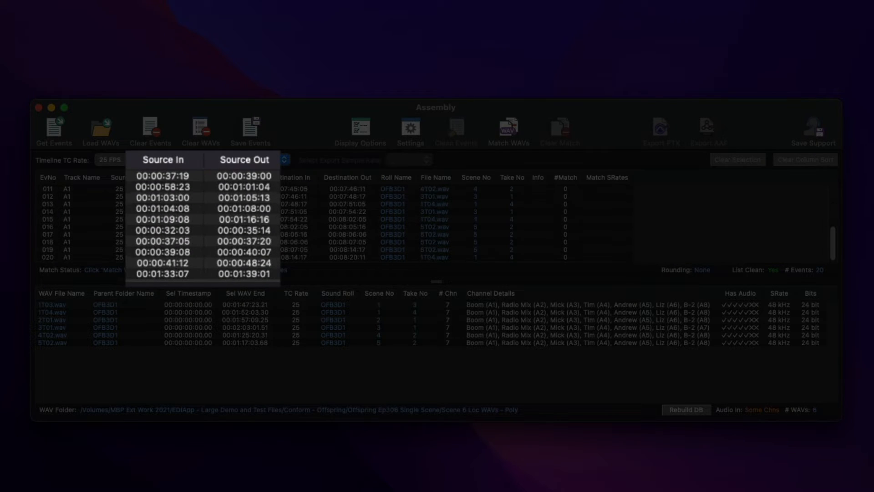
pyautogui.scroll(5, 277, 197)
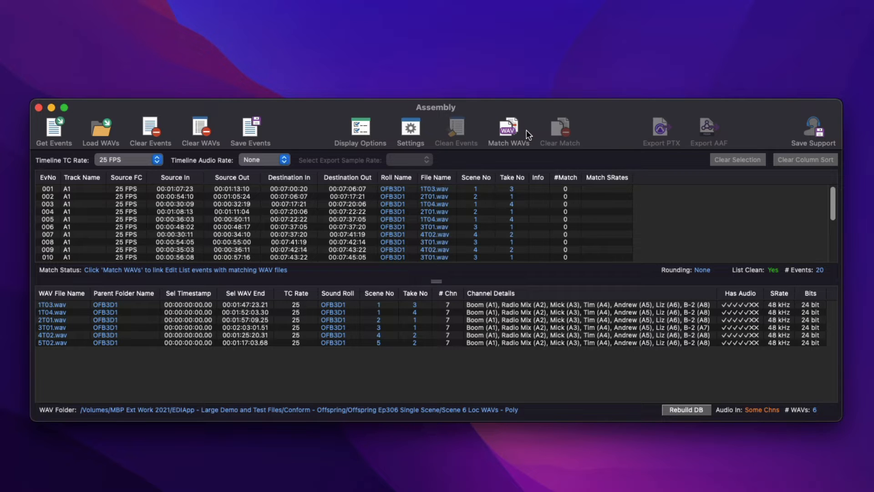
# Step: Match the WAVs, limit the match criteria to channels in WAV files that contain audio, and apply the settings
pyautogui.click(505, 131)
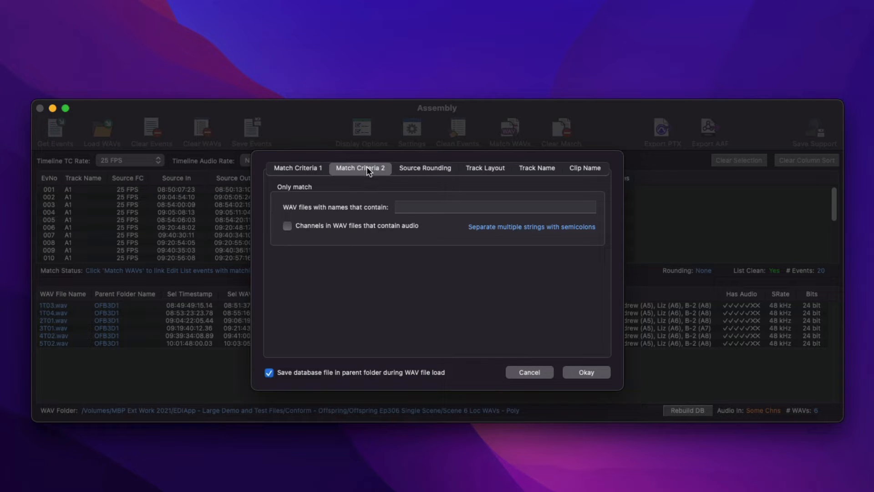
pyautogui.click(423, 205)
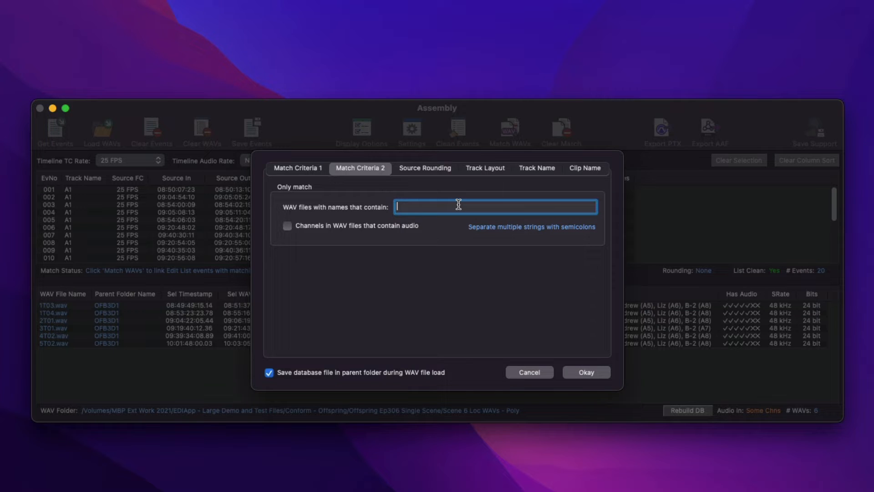
pyautogui.click(313, 226)
pyautogui.click(575, 372)
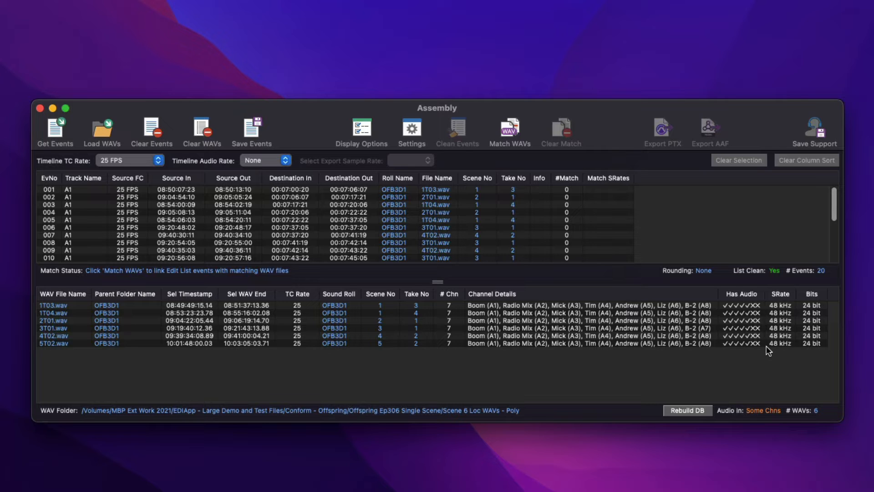
# Step: Review the source rounding options and set source rounding to apply to all exported clips
pyautogui.click(703, 270)
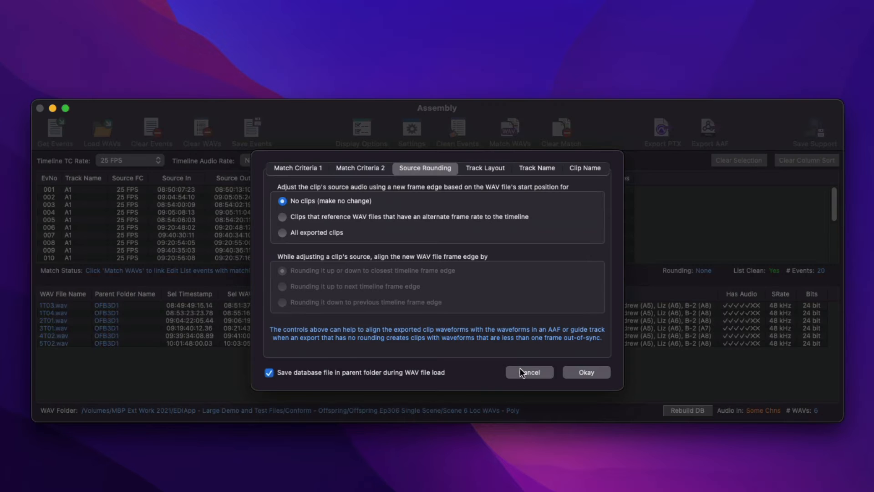
pyautogui.click(521, 370)
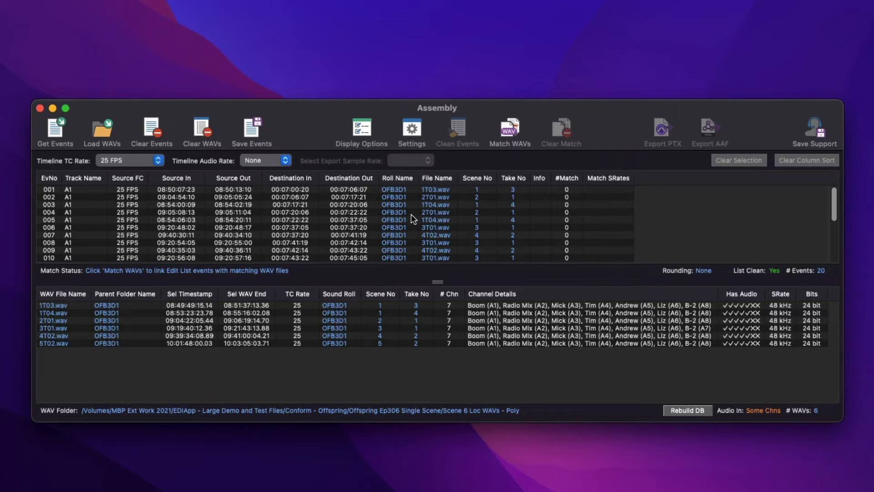
pyautogui.click(410, 132)
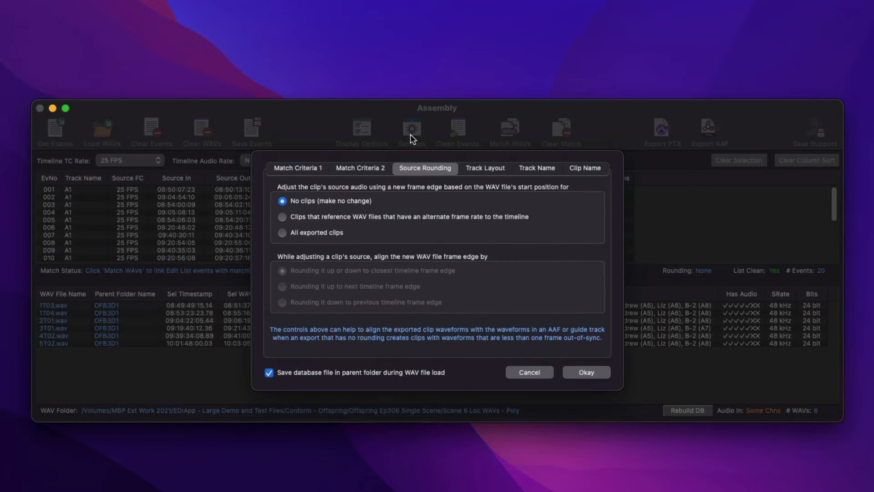
pyautogui.click(302, 231)
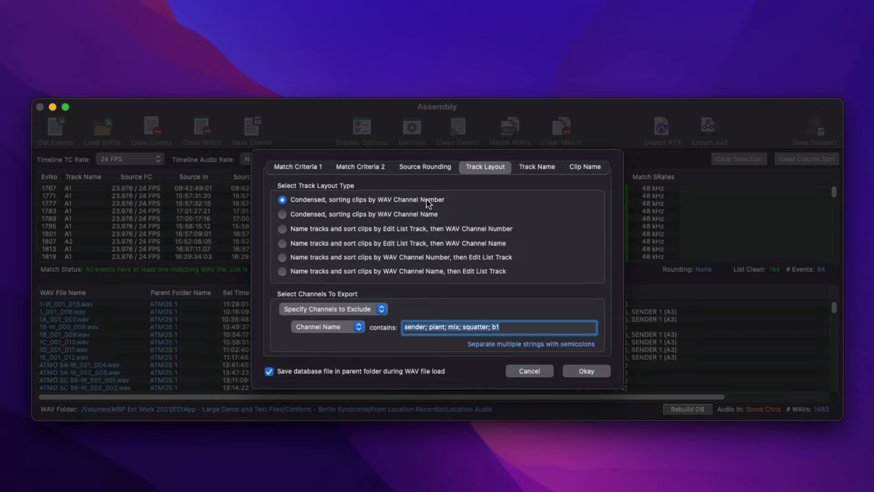
# Step: Apply the condensed layout by WAV channel number, excluding channels named sender, plant, mix, squatter and b1, and look through the events' tracks
pyautogui.click(527, 327)
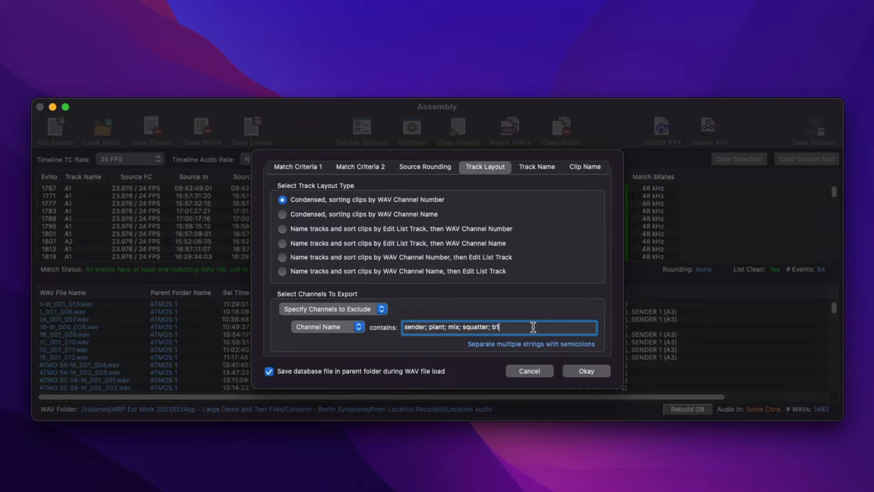
pyautogui.click(581, 370)
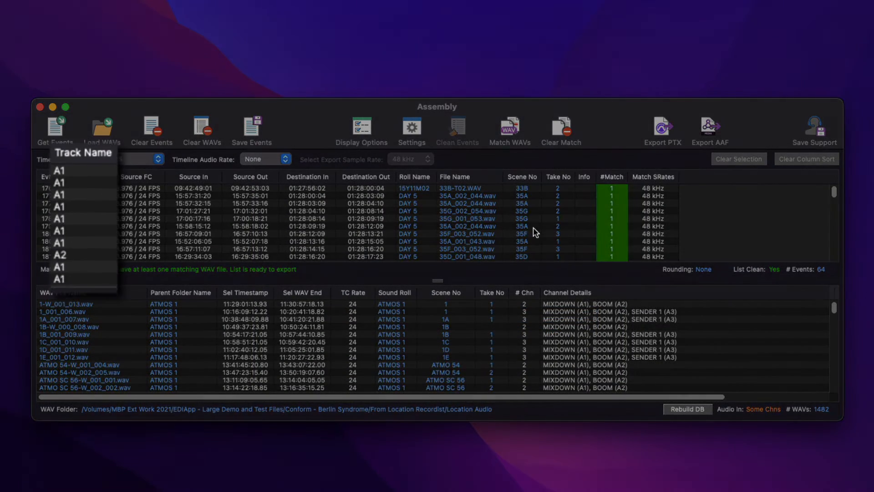
pyautogui.scroll(-5, 519, 205)
pyautogui.scroll(6, 522, 210)
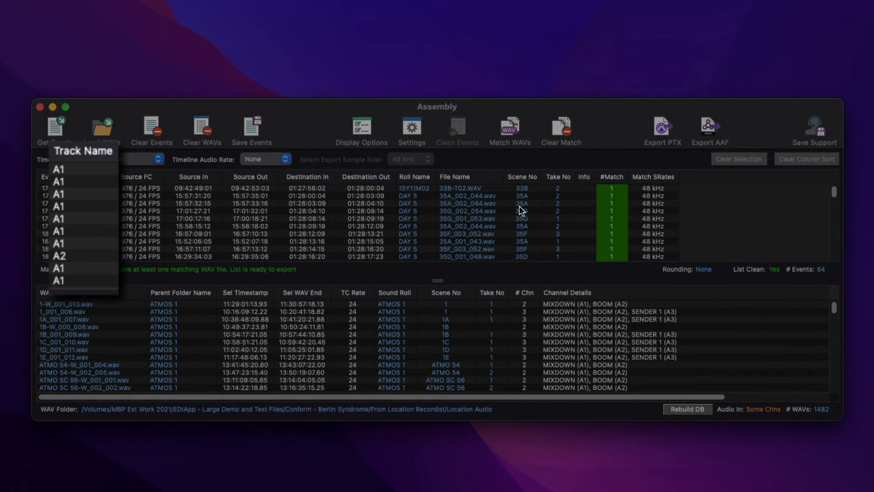
# Step: Export a 24-bit Pro Tools session starting at 01:26:00:00 as BS Audio R1 A1+A2_Assem, and highlight its A1 and A2 track groups
pyautogui.click(666, 129)
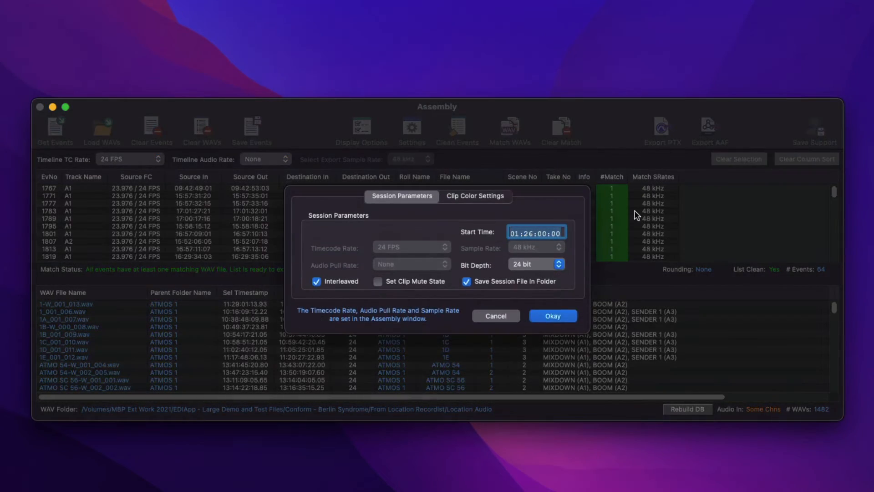
pyautogui.click(554, 314)
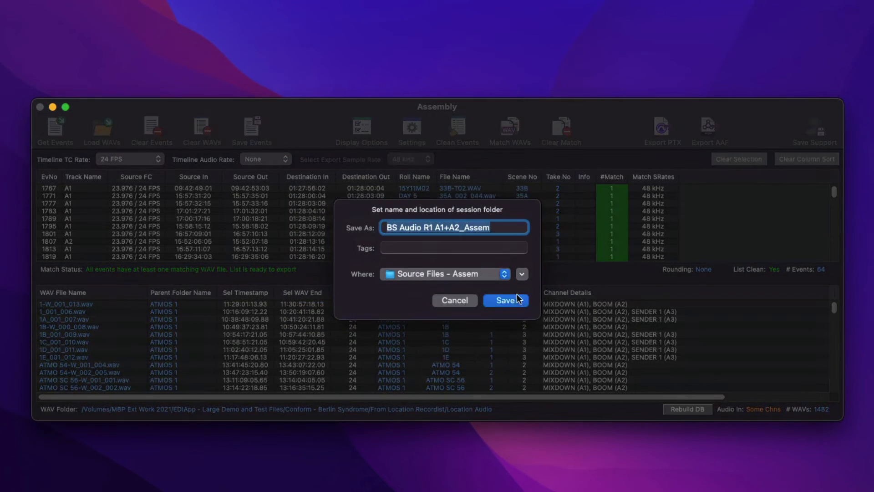
pyautogui.click(523, 298)
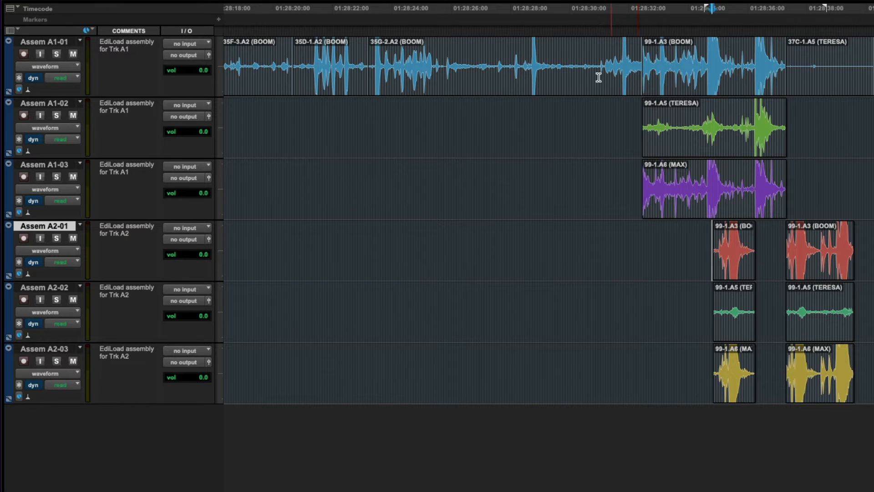
pyautogui.moveTo(585, 80); pyautogui.dragTo(622, 212)
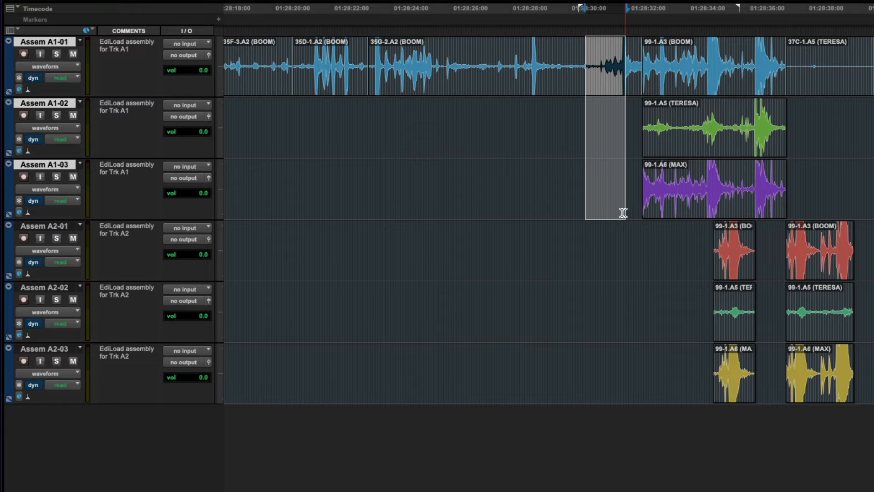
pyautogui.moveTo(593, 253); pyautogui.dragTo(663, 376)
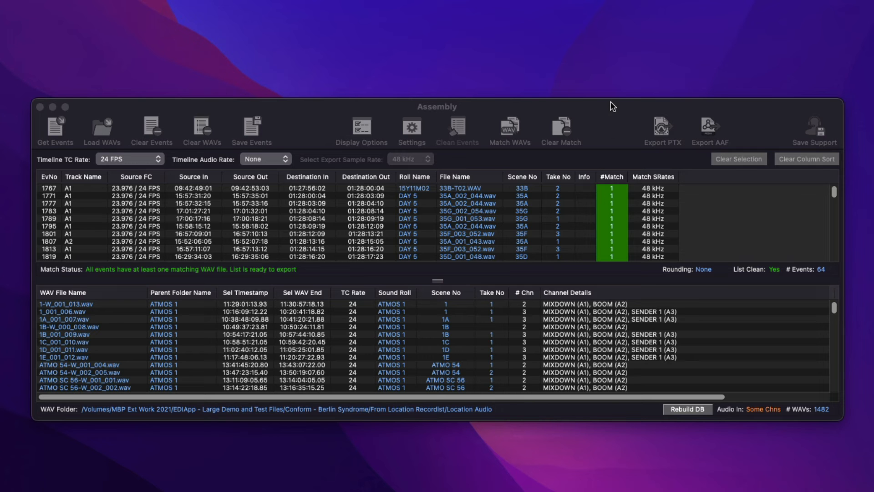
# Step: Return to the EdiLoad assembly and set the track layout to name and sort by WAV channel name, then edit list track
pyautogui.click(613, 107)
pyautogui.press('super+comma')
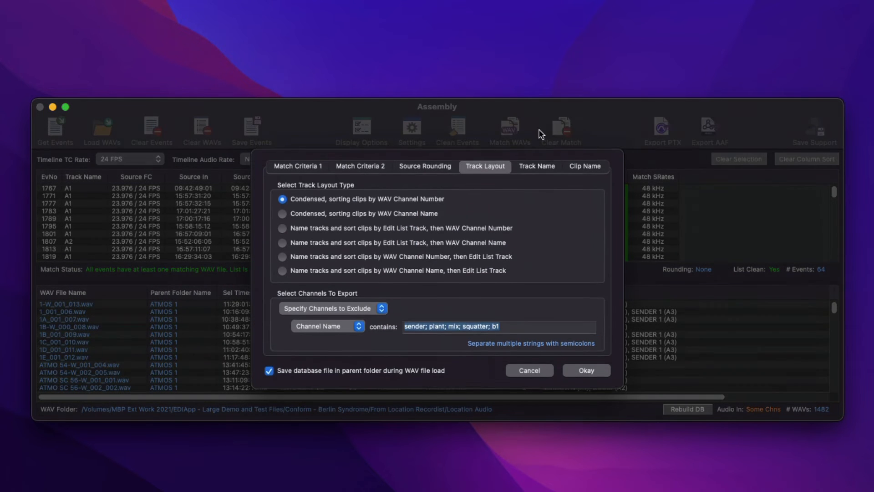
pyautogui.click(299, 273)
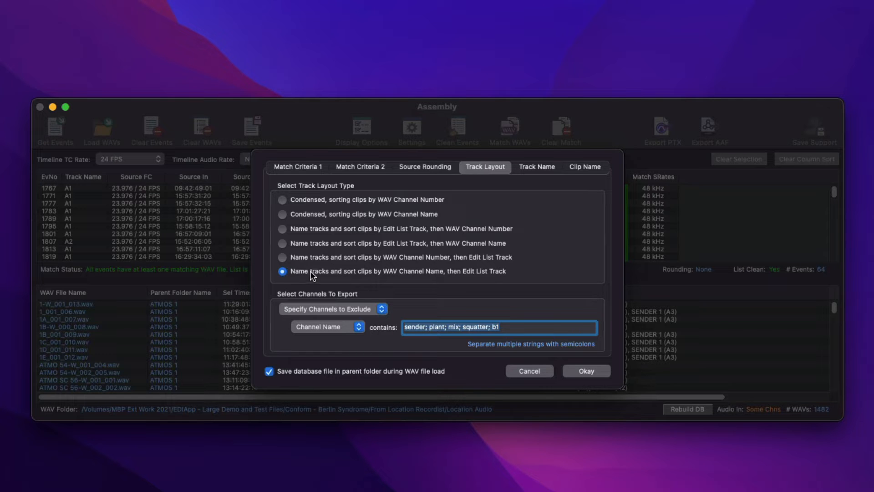
pyautogui.click(585, 371)
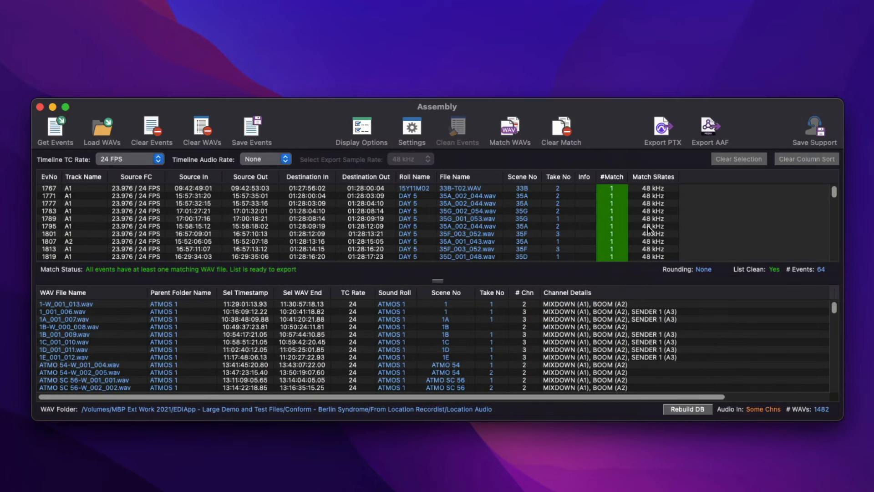
# Step: Export the assembly again as a Pro Tools session, saving it over the earlier session folder
pyautogui.click(661, 130)
pyautogui.click(553, 313)
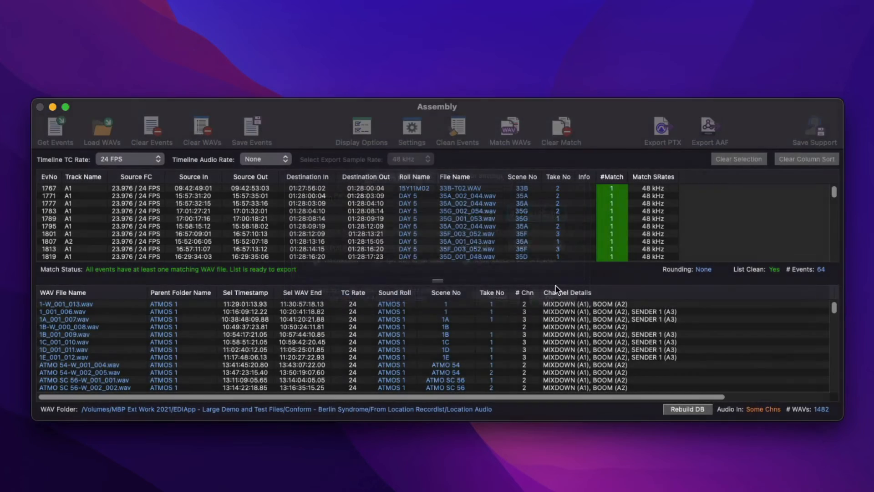
pyautogui.click(501, 302)
pyautogui.click(474, 327)
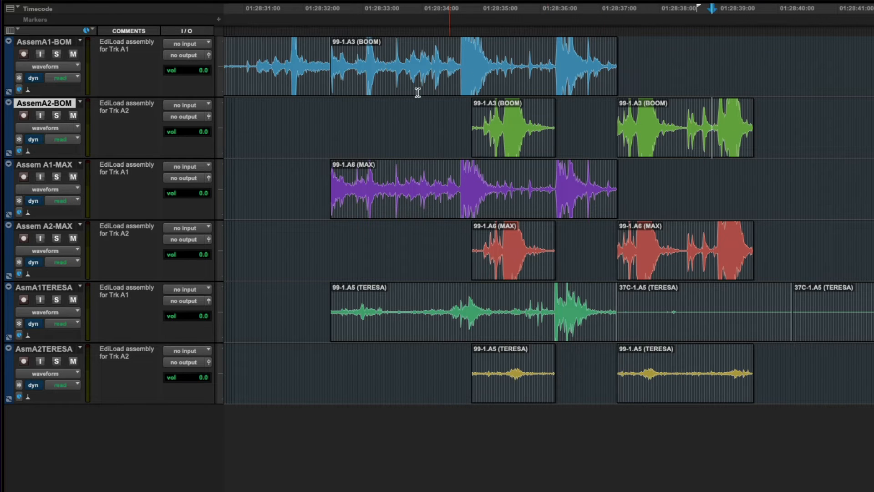
# Step: Highlight the BOOM, MAX and TERESA track pairs in the Pro Tools session to examine the channel name layout
pyautogui.moveTo(284, 64); pyautogui.dragTo(355, 132)
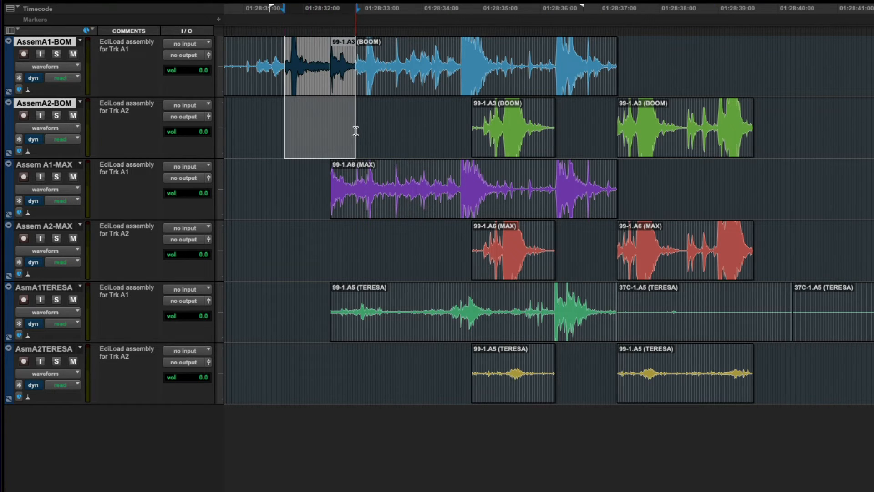
pyautogui.moveTo(286, 184); pyautogui.dragTo(354, 255)
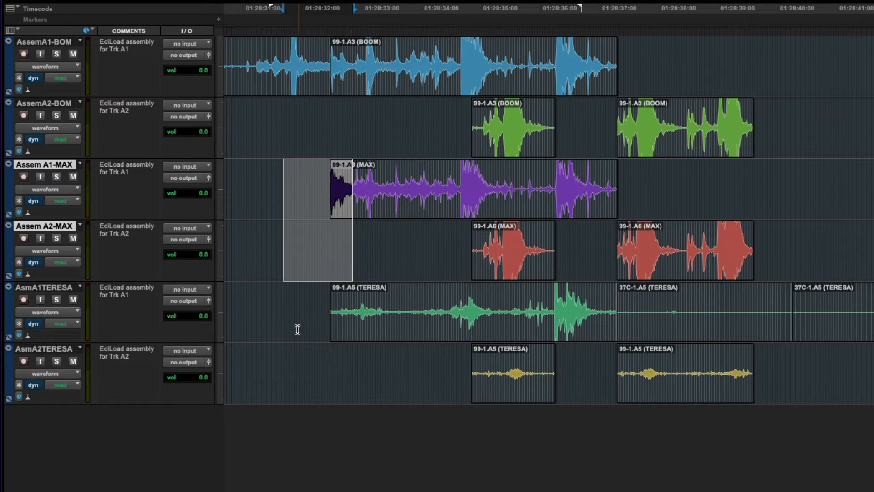
pyautogui.moveTo(289, 316); pyautogui.dragTo(372, 404)
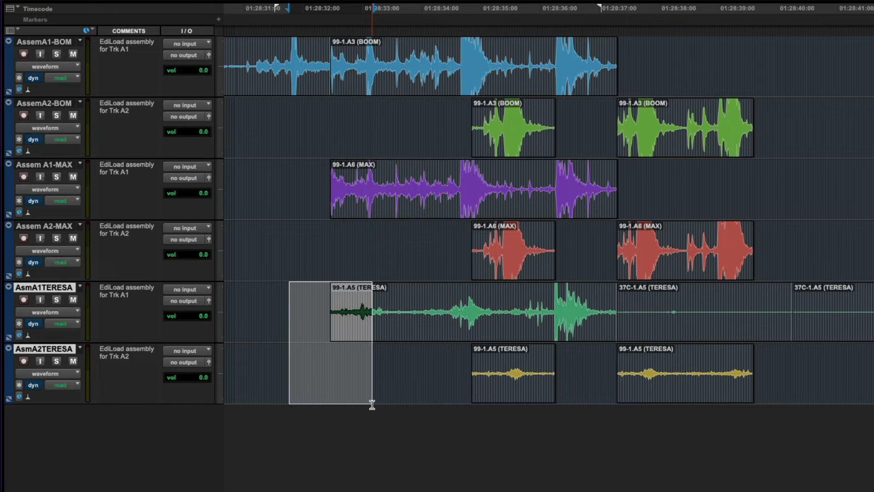
pyautogui.hotkey('ctrl', '[')
pyautogui.hotkey('ctrl', '[')
pyautogui.hotkey('ctrl', '[')
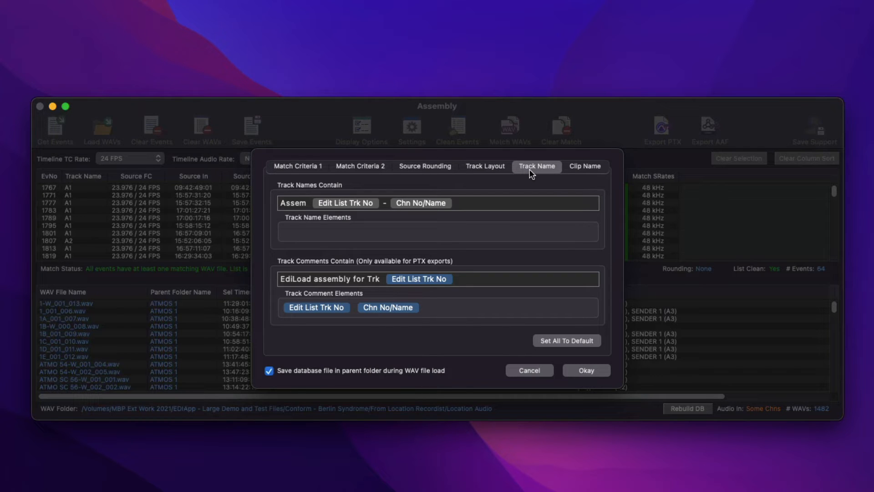
# Step: Review the track name, track comment and clip name elements in the assembly settings
pyautogui.click(546, 205)
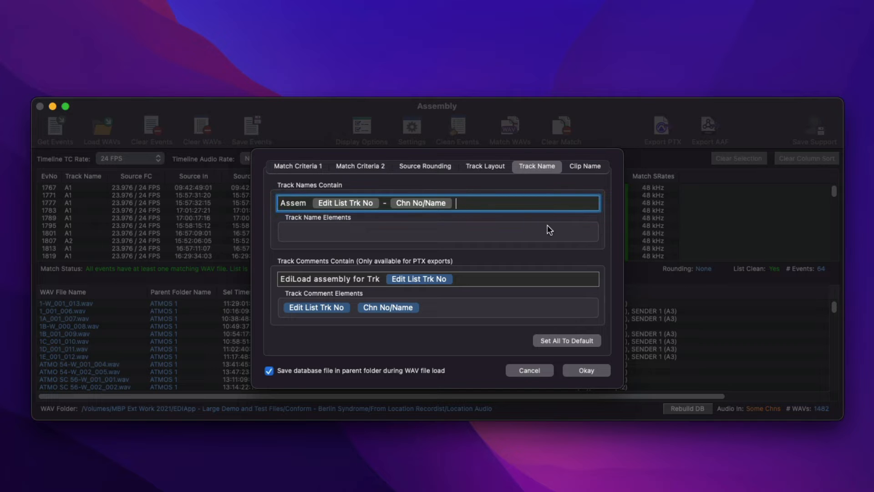
pyautogui.click(547, 281)
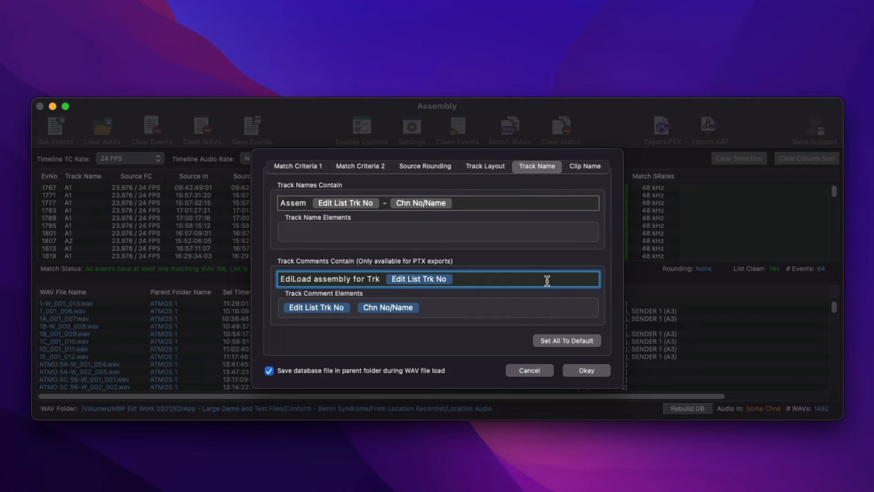
pyautogui.click(583, 165)
pyautogui.click(499, 201)
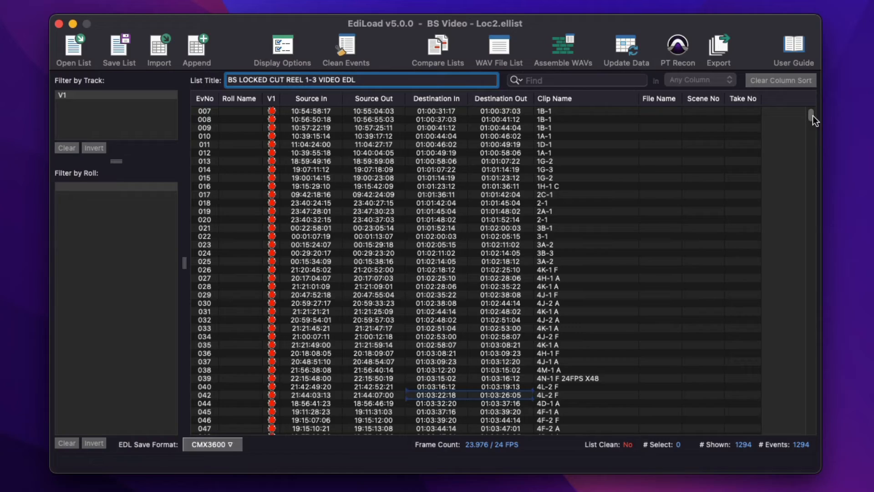
# Step: Extract scene numbers from element 1 and take numbers from element 2 of the clip names for all events, and close the extraction window
pyautogui.moveTo(812, 116); pyautogui.dragTo(782, 84)
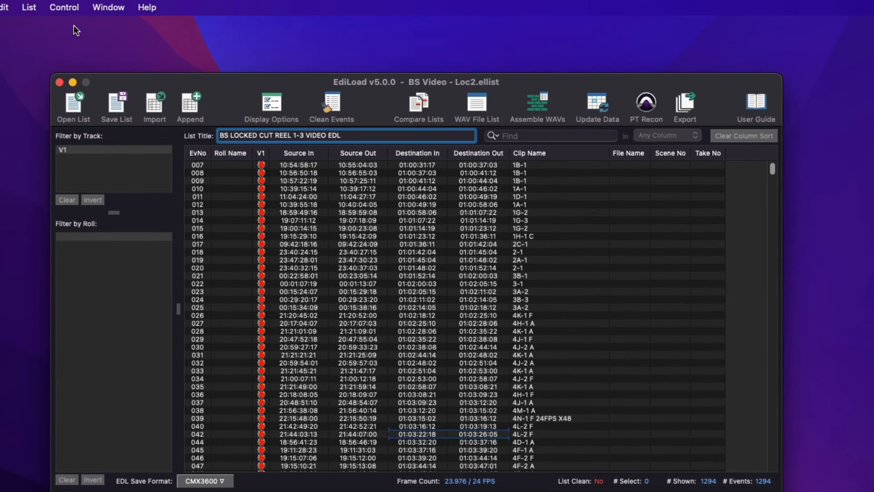
pyautogui.click(28, 7)
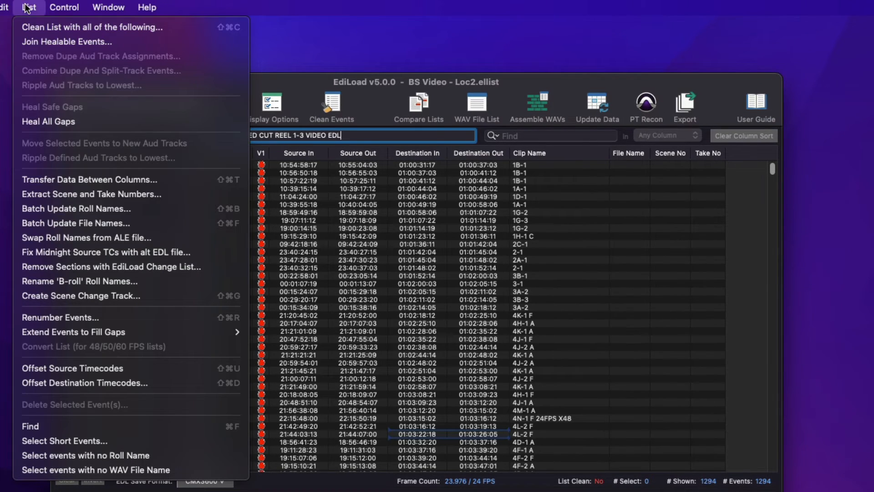
pyautogui.click(74, 193)
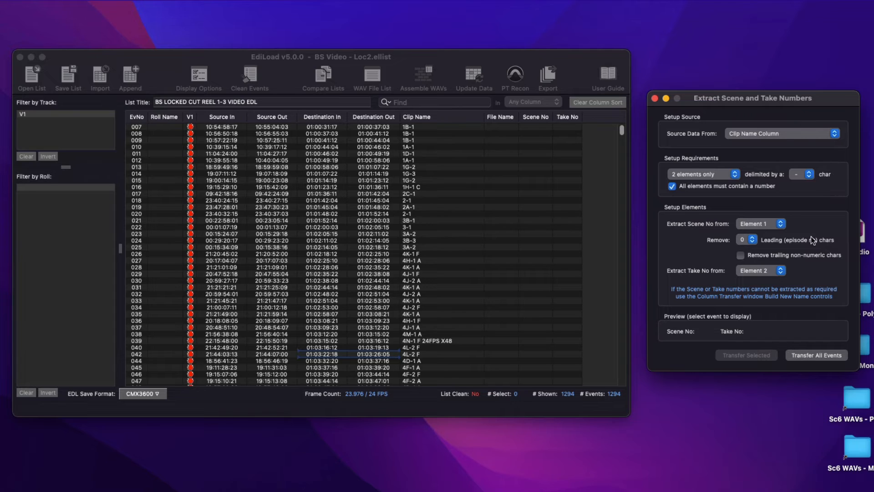
pyautogui.click(818, 355)
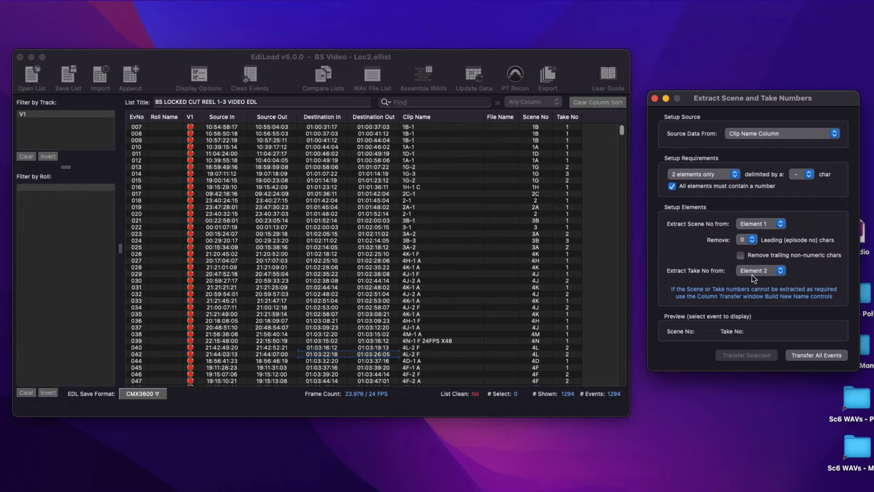
pyautogui.click(655, 98)
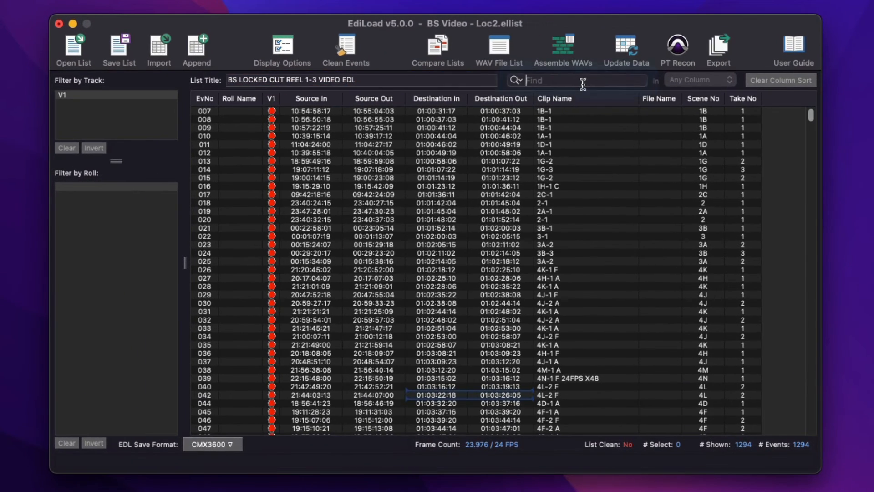
# Step: Filter the BS Video list for MOS and delete all the matching events
pyautogui.click(516, 91)
pyautogui.write('MOS')
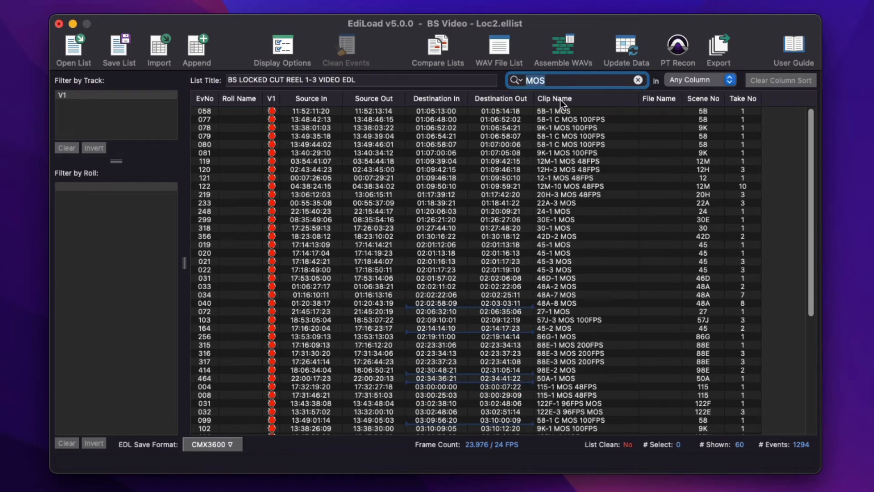
pyautogui.click(566, 111)
pyautogui.press('super+a')
pyautogui.press('BackSpace')
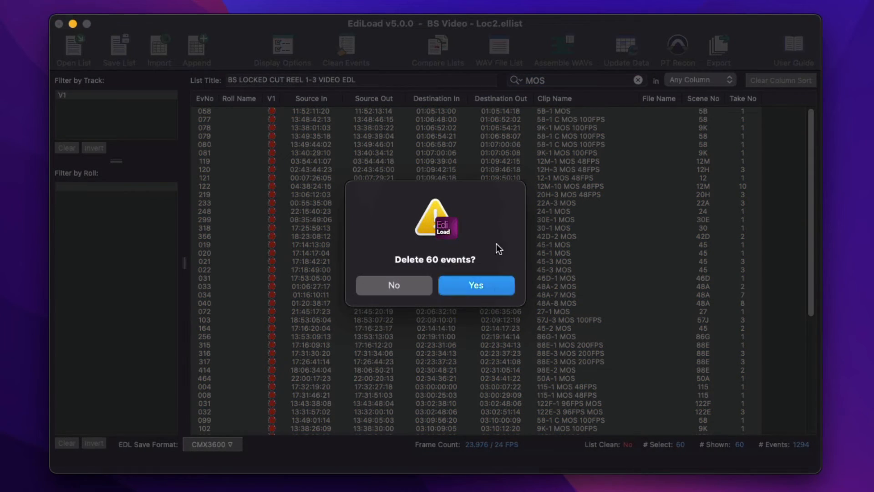
pyautogui.press('Return')
# Step: Filter the BS Video list for FPS, delete all the matching events, and clear the filter
pyautogui.click(503, 71)
pyautogui.write('FPS')
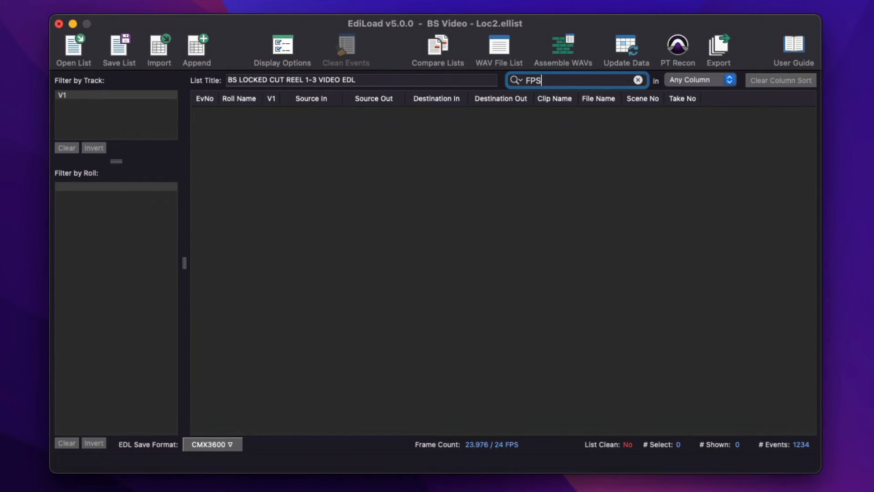
pyautogui.click(526, 111)
pyautogui.press('super+a')
pyautogui.press('BackSpace')
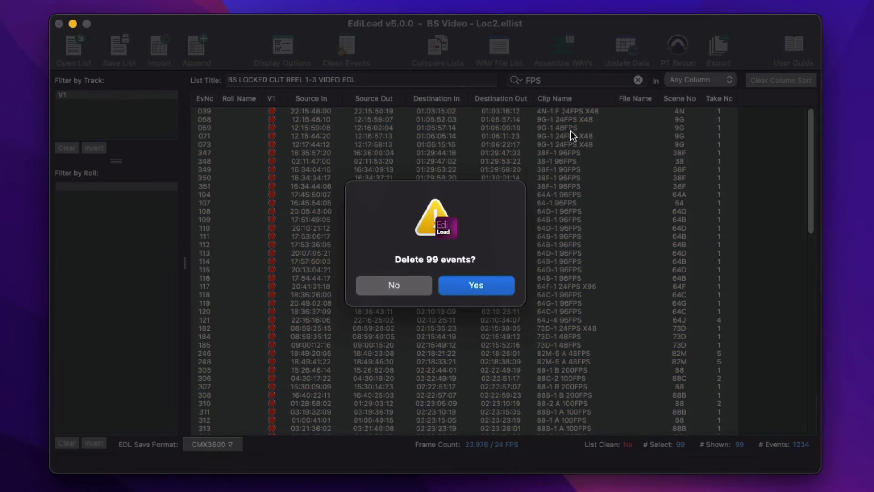
pyautogui.click(482, 294)
pyautogui.click(637, 81)
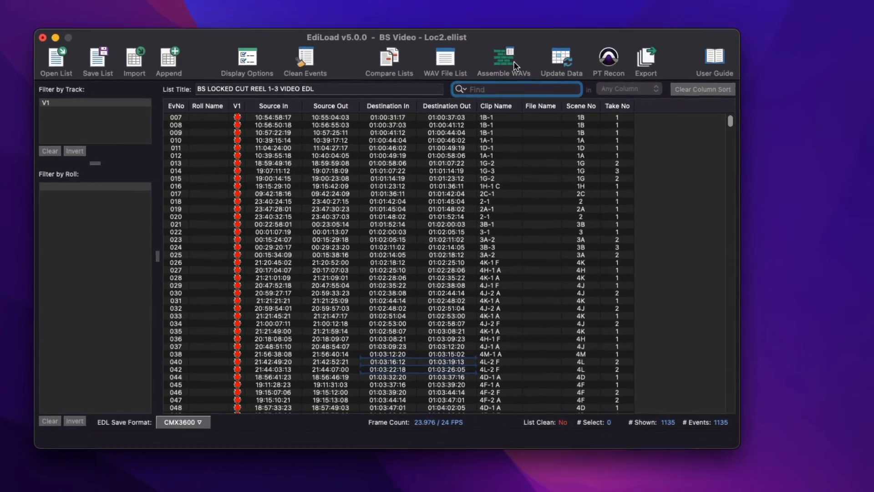
# Step: Send the cleaned video events to the Assembly window and load the location WAVs from the WAVs - Poly folder
pyautogui.click(571, 48)
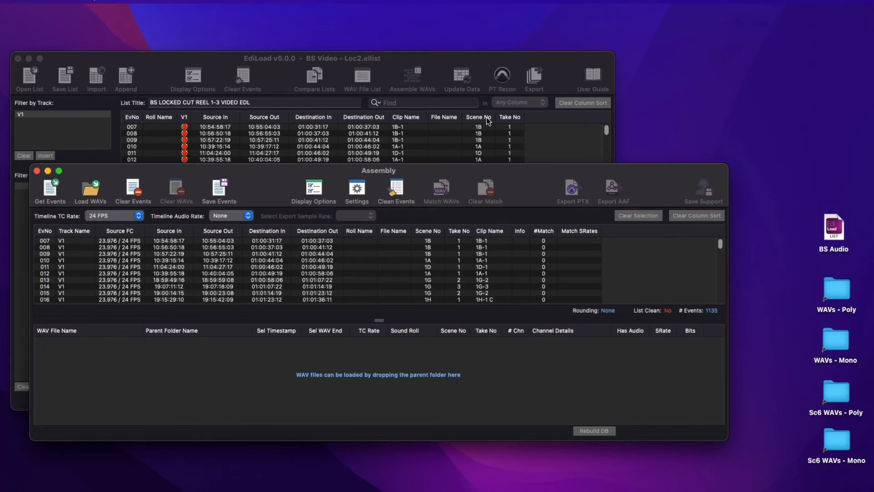
pyautogui.moveTo(872, 301); pyautogui.dragTo(609, 368)
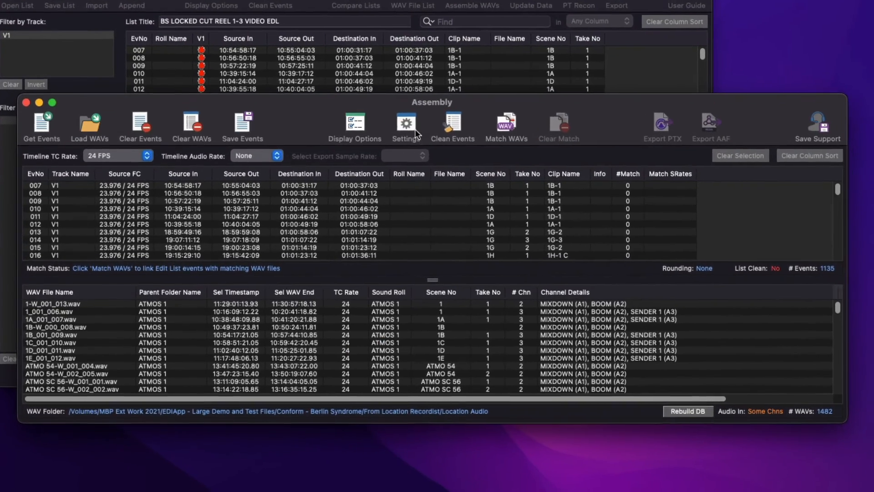
# Step: Set the match criteria to the default options and match the WAVs to the video events
pyautogui.click(357, 188)
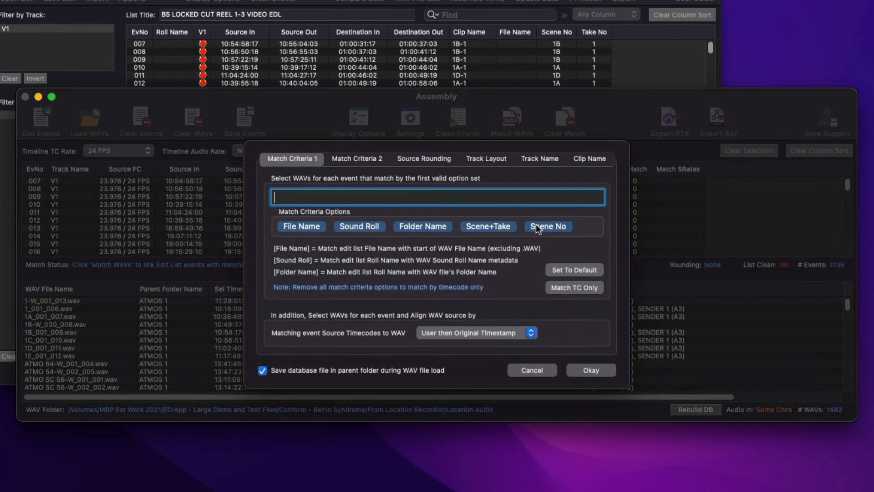
pyautogui.click(561, 268)
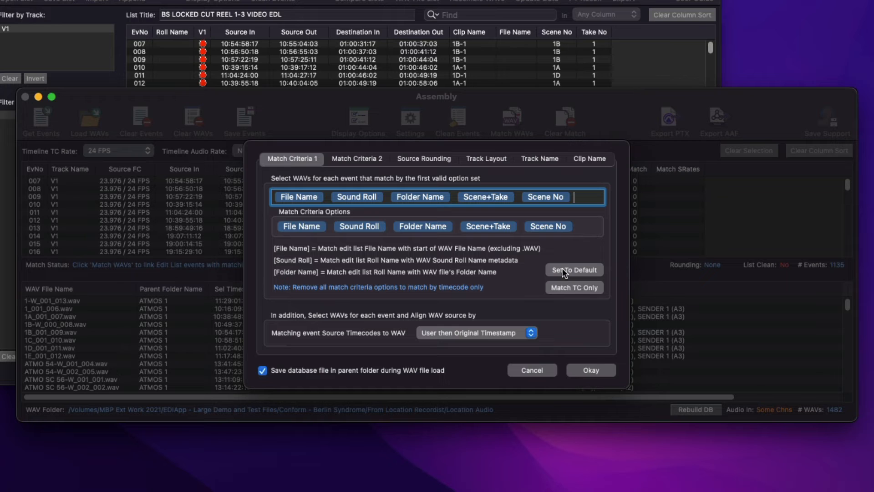
pyautogui.click(592, 370)
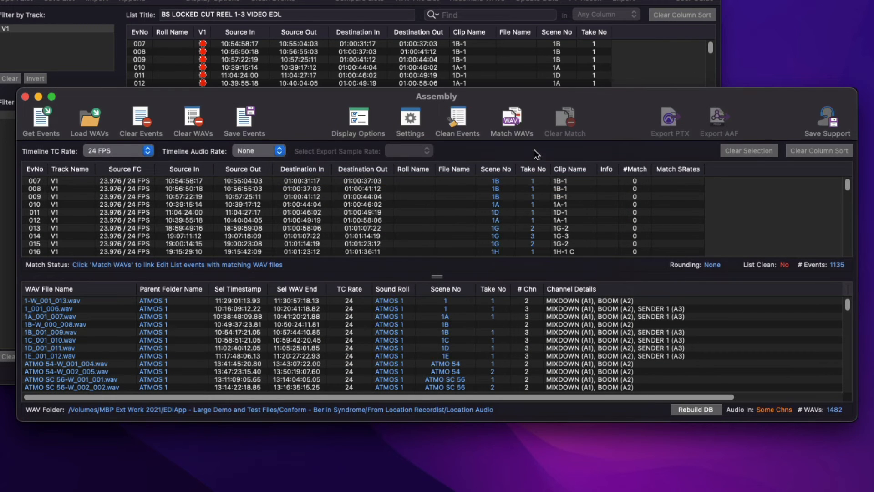
pyautogui.click(516, 119)
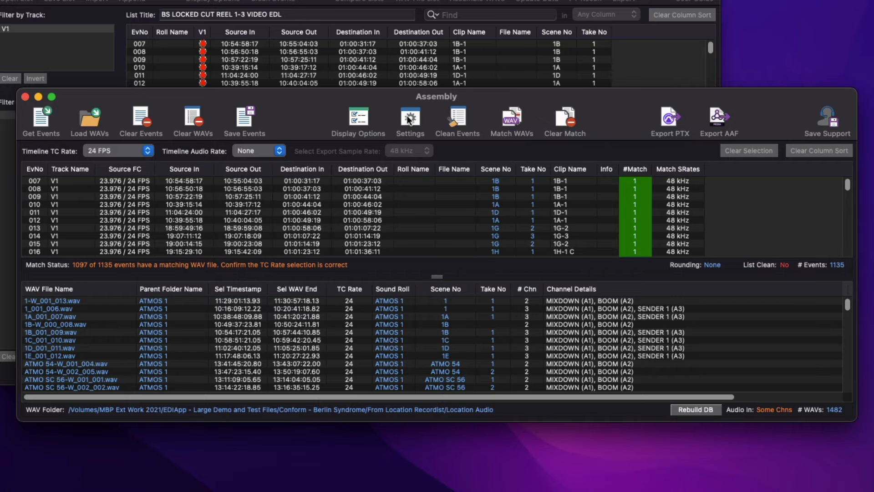
# Step: Switch the match criteria from Scene+Take and Scene No to timecode only, and match the WAVs again
pyautogui.click(406, 119)
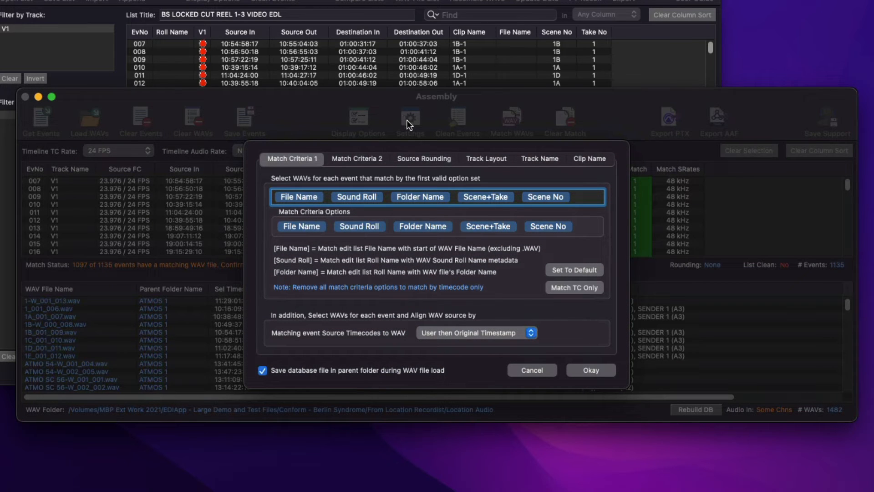
pyautogui.click(494, 199)
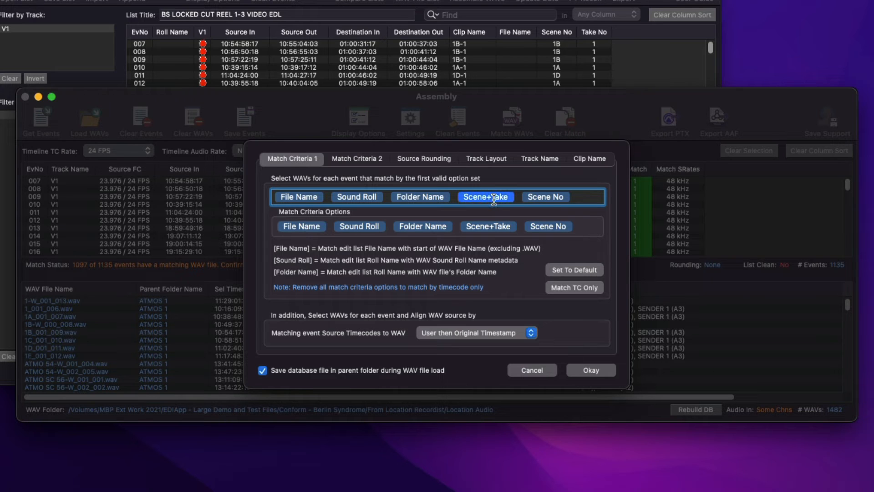
pyautogui.click(564, 197)
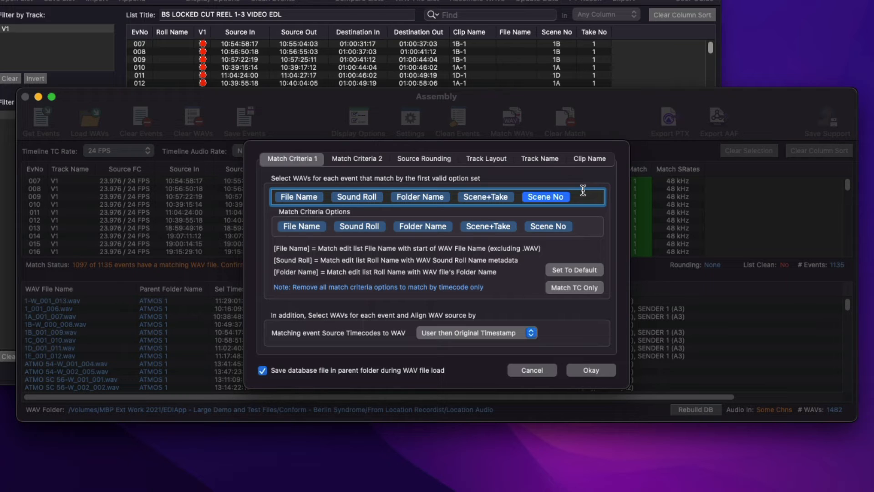
pyautogui.click(578, 287)
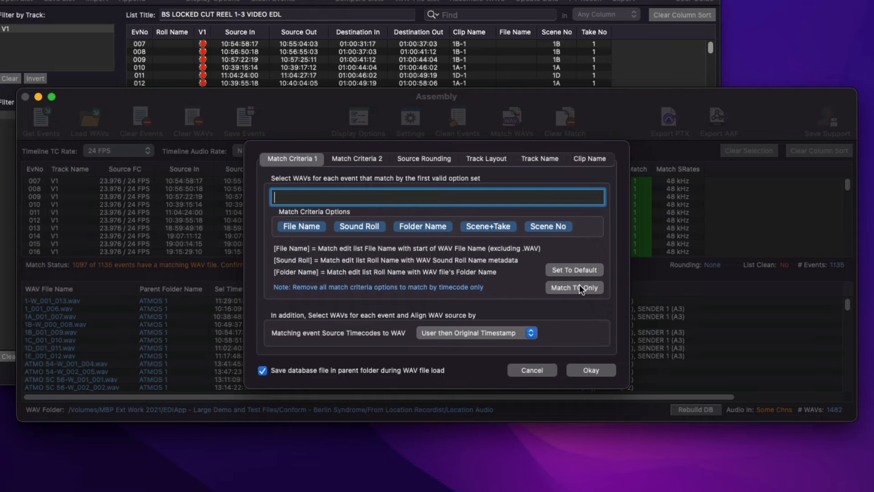
pyautogui.click(589, 370)
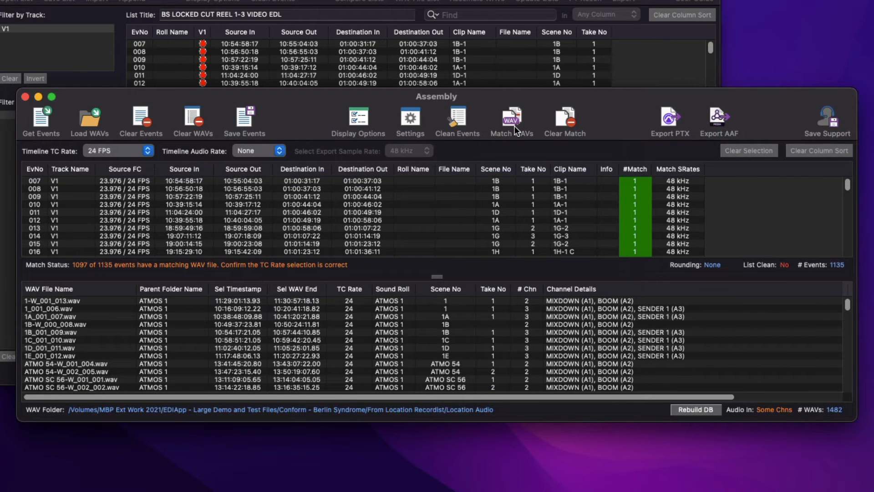
pyautogui.click(514, 125)
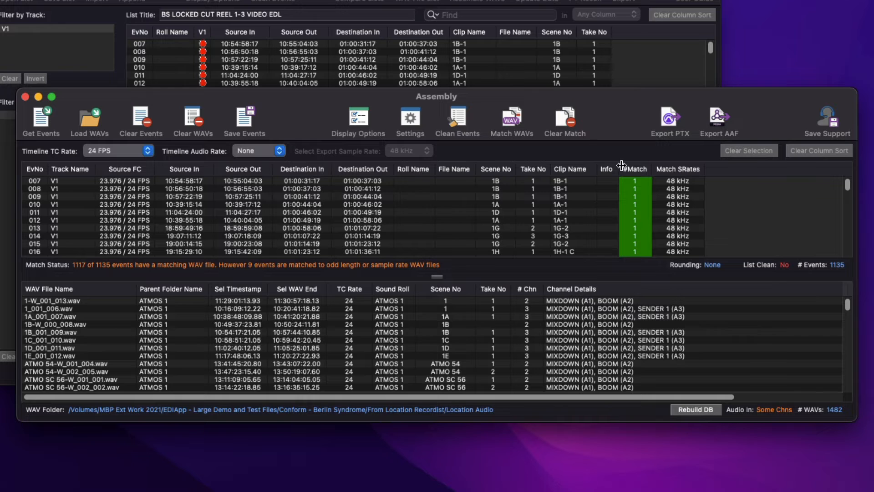
# Step: Sort the assembly events by match count and delete all the events without a matching WAV
pyautogui.click(635, 168)
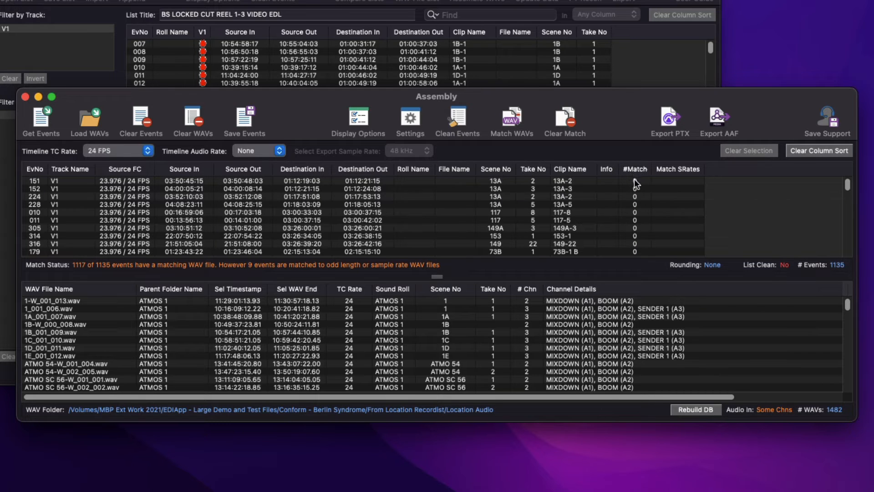
pyautogui.click(636, 184)
pyautogui.scroll(-5, 639, 207)
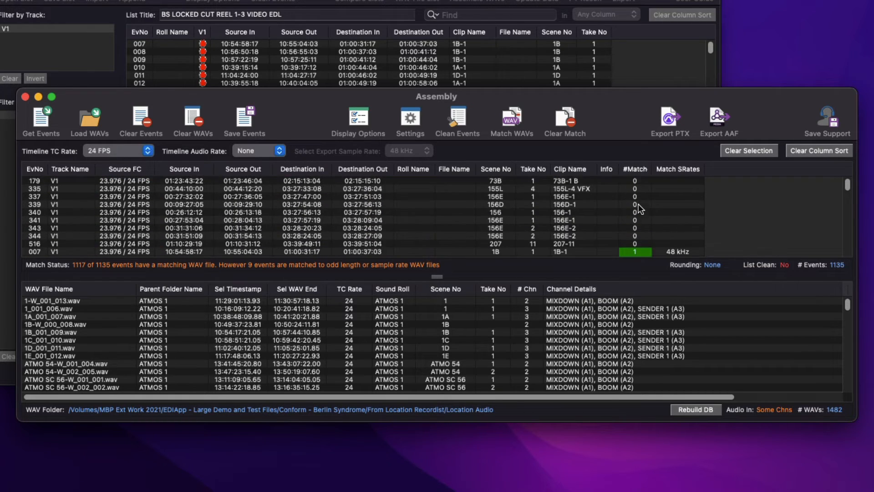
pyautogui.scroll(-1, 640, 208)
pyautogui.keyDown('shift'); pyautogui.click(634, 235); pyautogui.keyUp('shift')
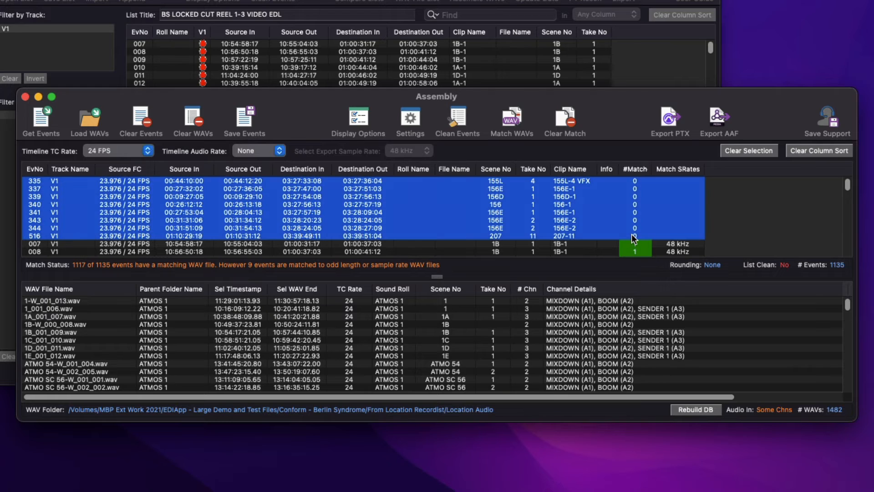
pyautogui.press('BackSpace')
pyautogui.click(489, 293)
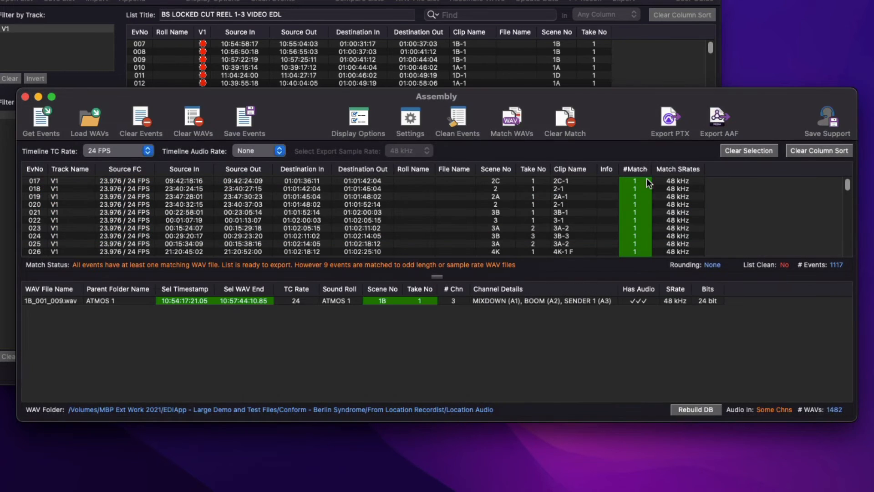
# Step: Bring the events with multiple matches to the top and delete the 124-3, 24C1 and 153A-1 events
pyautogui.click(636, 169)
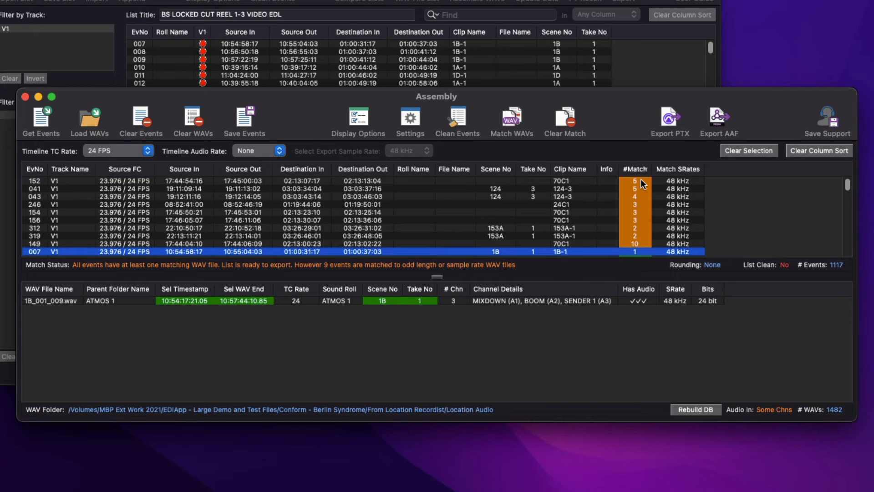
pyautogui.click(638, 188)
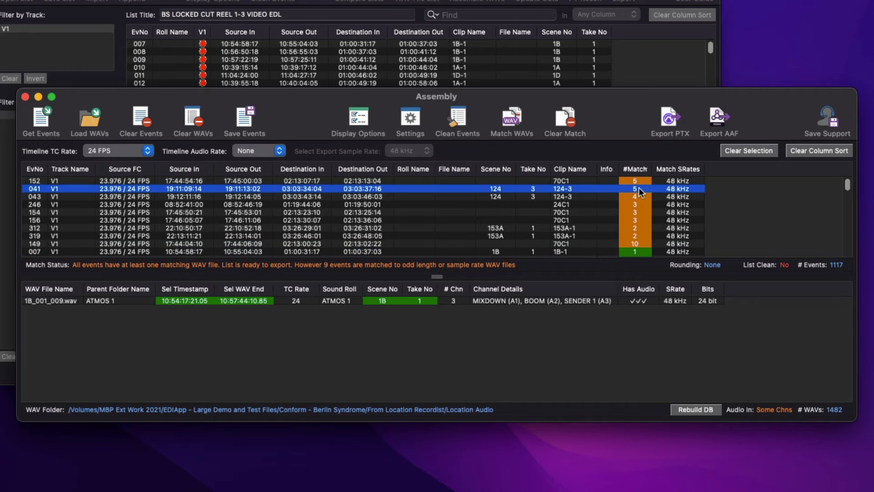
pyautogui.keyDown('shift'); pyautogui.click(569, 204); pyautogui.keyUp('shift')
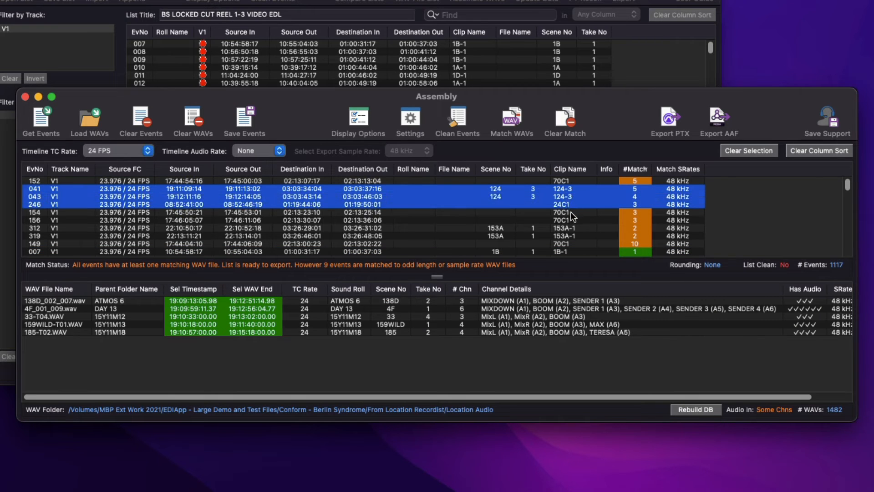
pyautogui.keyDown('super'); pyautogui.click(572, 228); pyautogui.keyUp('super')
pyautogui.keyDown('super'); pyautogui.click(565, 236); pyautogui.keyUp('super')
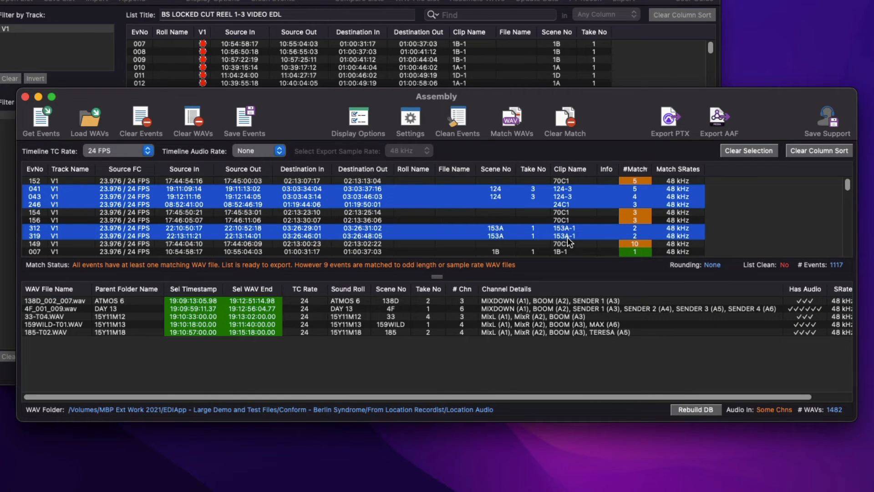
pyautogui.press('Delete')
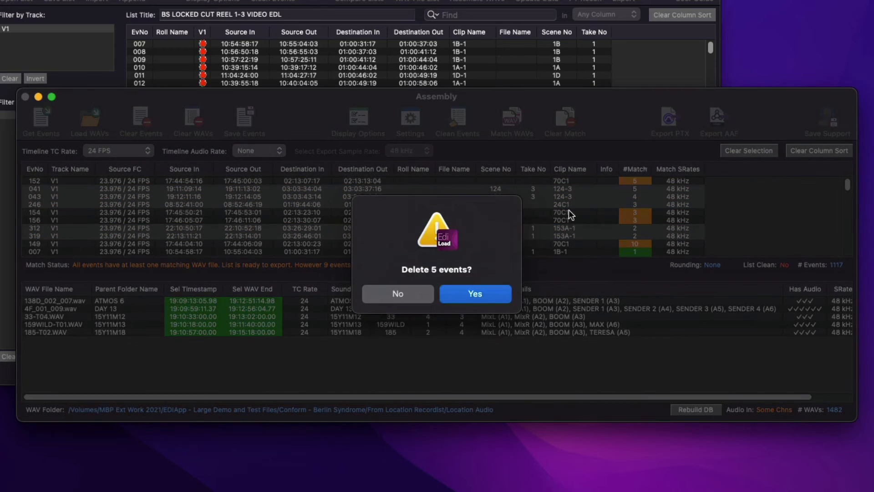
pyautogui.click(501, 292)
# Step: Remove every matched WAV except 70CT01.WAV from event 152, clip 70C1
pyautogui.click(563, 181)
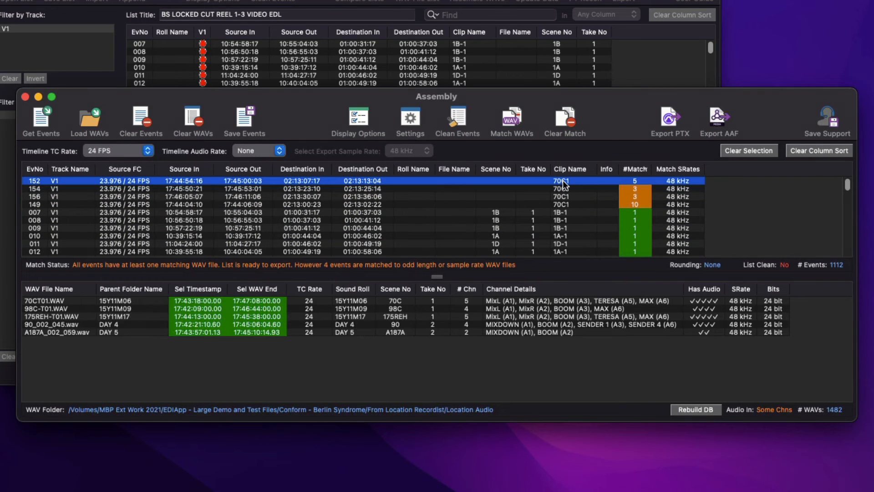
pyautogui.click(406, 309)
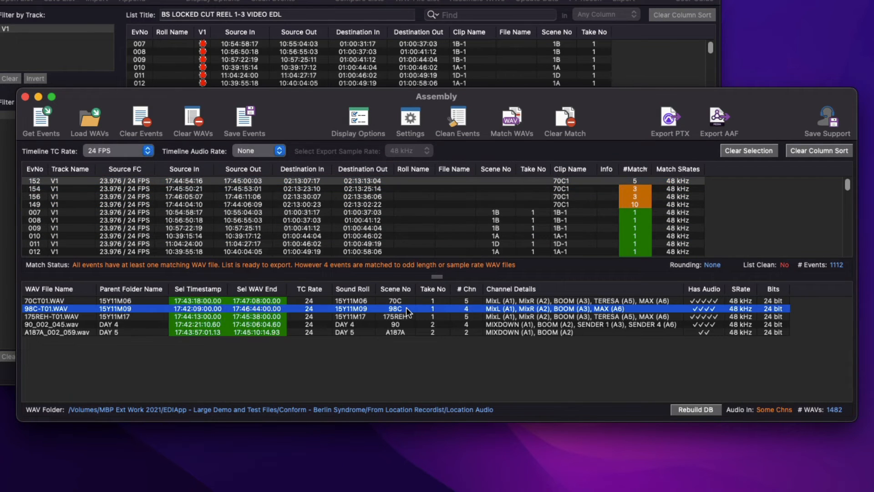
pyautogui.press('Delete')
pyautogui.press('Delete')
pyautogui.press('Delete')
pyautogui.press('Delete')
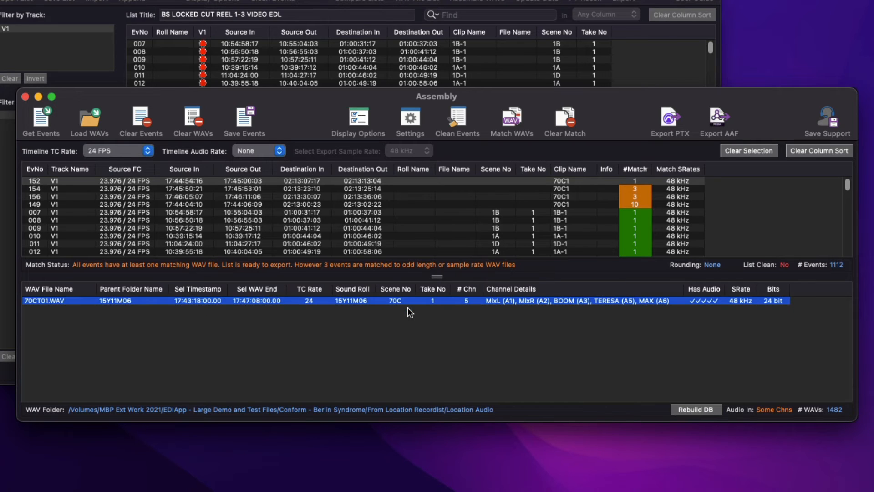
# Step: Assign the 70CT01.WAV metadata to the remaining multi-match 70C1 events 154, 156 and 149
pyautogui.click(565, 189)
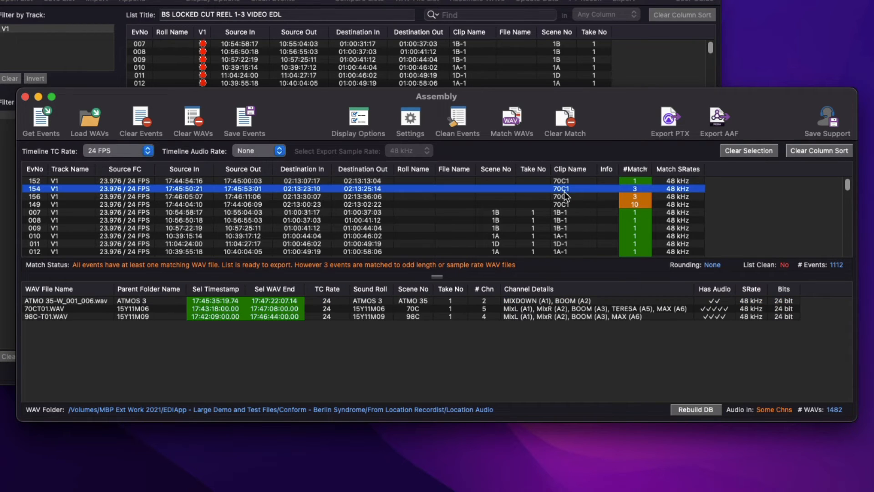
pyautogui.moveTo(430, 309); pyautogui.dragTo(516, 188)
pyautogui.click(519, 196)
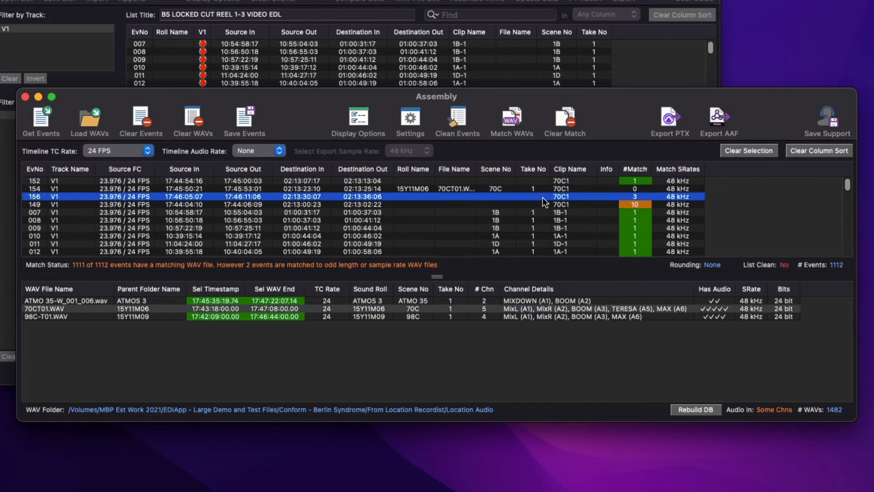
pyautogui.click(435, 311)
pyautogui.moveTo(435, 311); pyautogui.dragTo(481, 195)
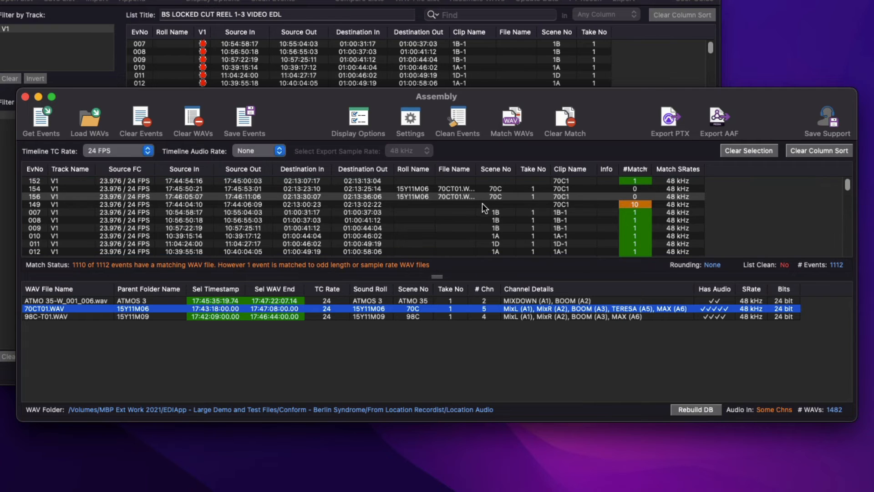
pyautogui.click(482, 203)
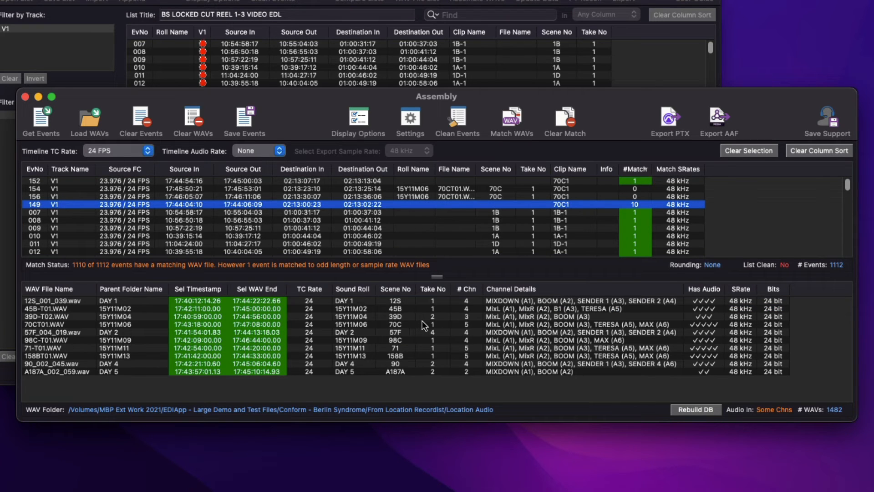
pyautogui.moveTo(422, 324); pyautogui.dragTo(439, 202)
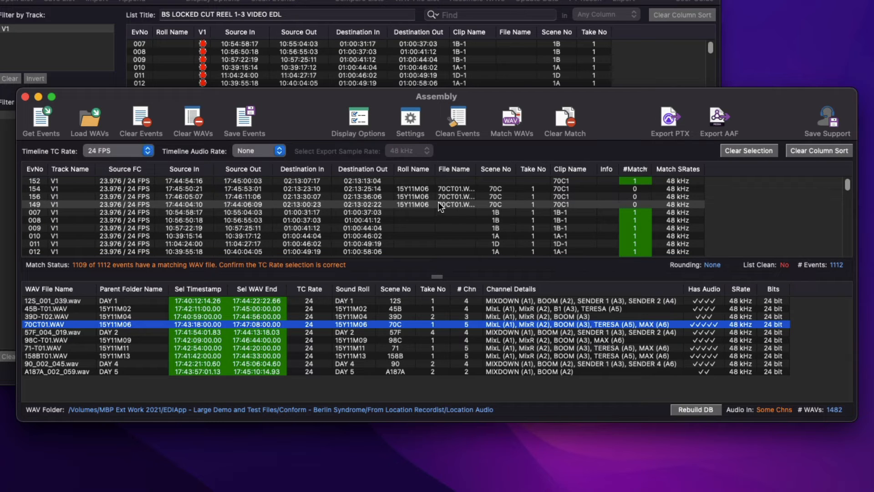
# Step: Restore the default match criteria and match the WAVs to the events again
pyautogui.click(401, 117)
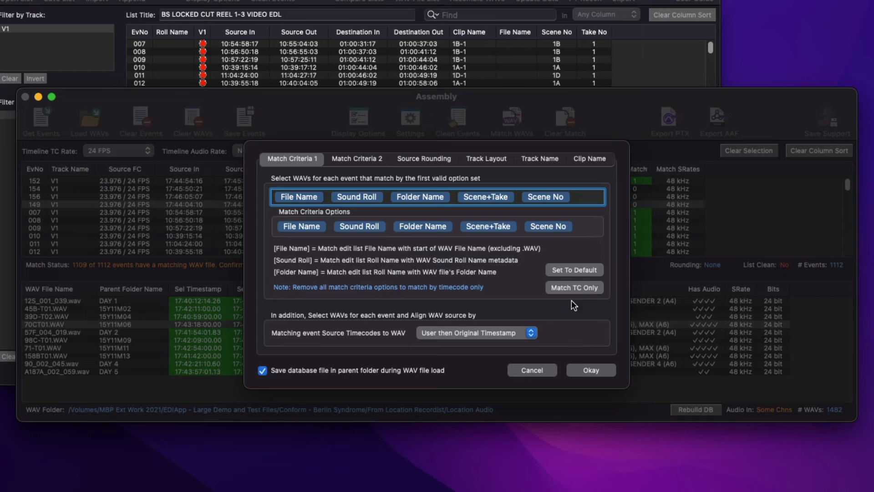
pyautogui.click(590, 370)
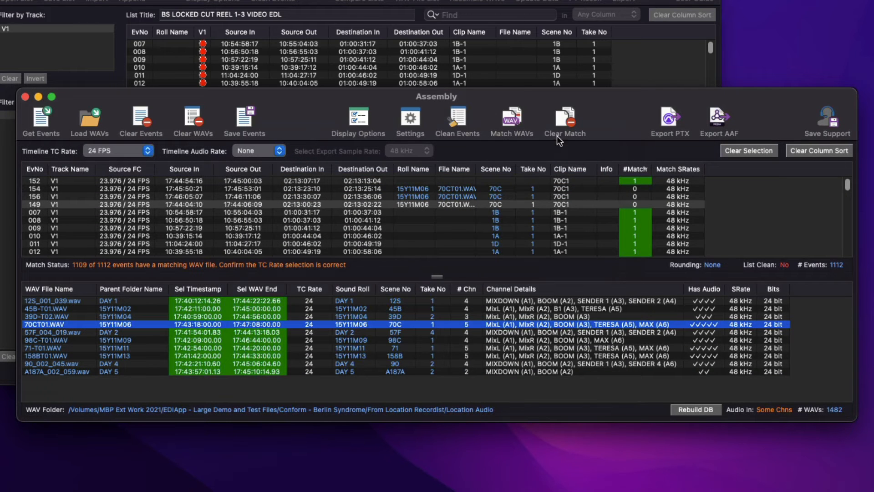
pyautogui.click(514, 120)
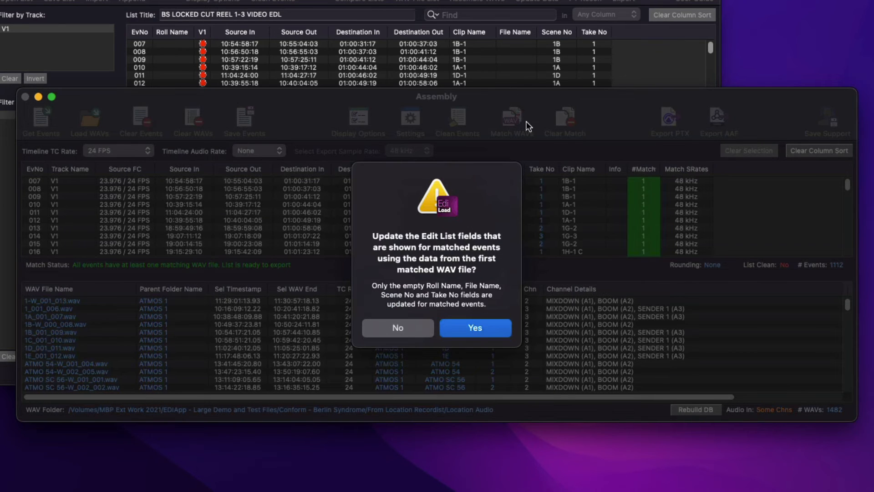
# Step: Fill the matched events' empty Roll Name, File Name, Scene No and Take No fields from the first matched WAVs, and open the event save options
pyautogui.click(479, 330)
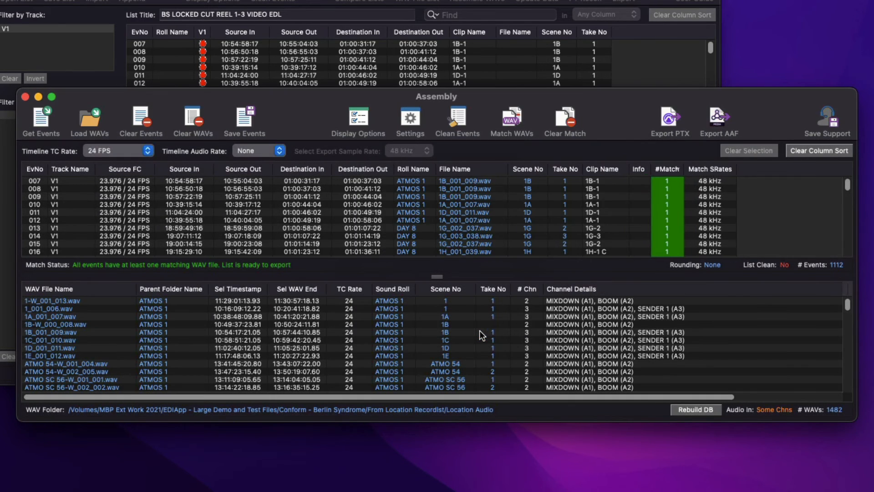
pyautogui.click(245, 120)
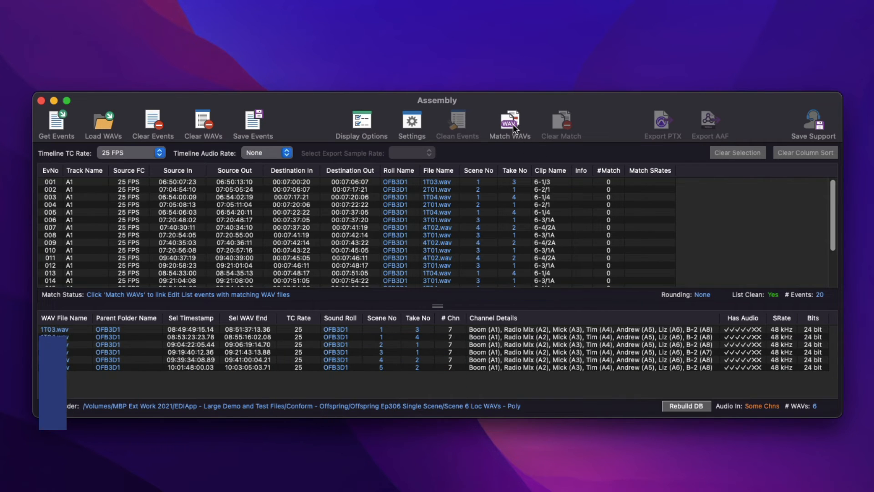
# Step: Match the six Scene 6 location WAVs to the events, reselect 25 FPS as the timeline timecode rate, and match again
pyautogui.click(512, 124)
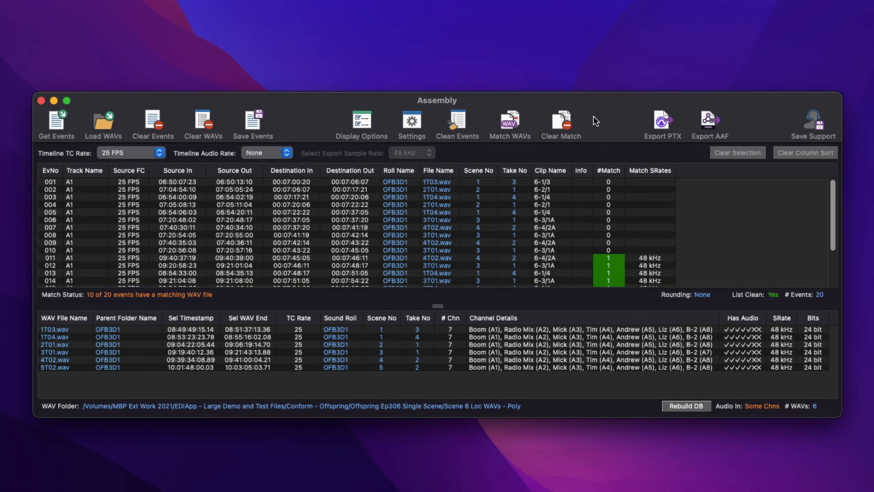
pyautogui.click(158, 153)
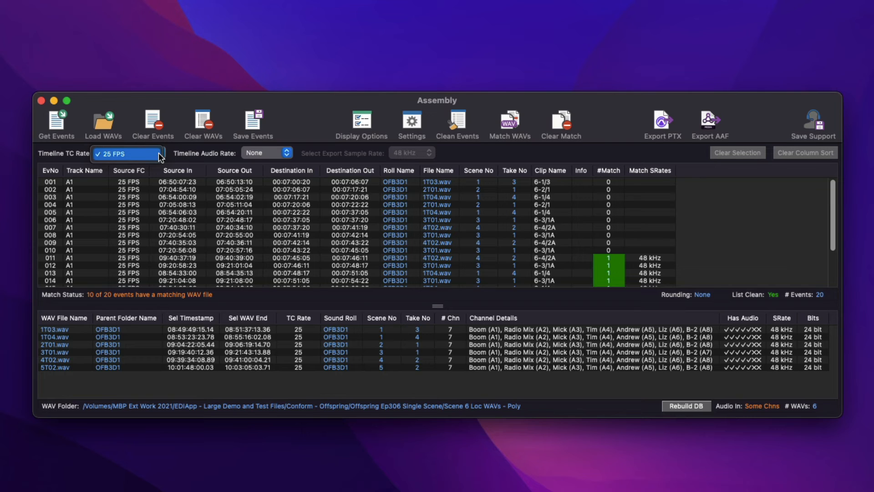
pyautogui.click(159, 156)
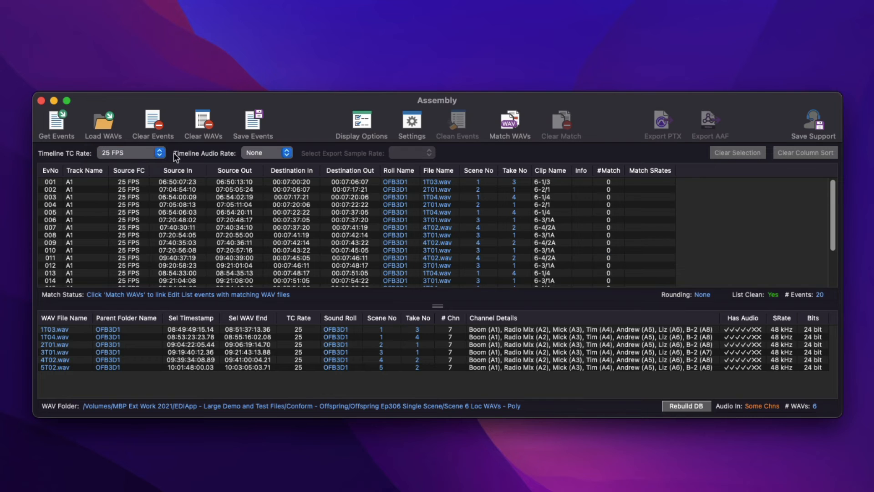
pyautogui.click(515, 124)
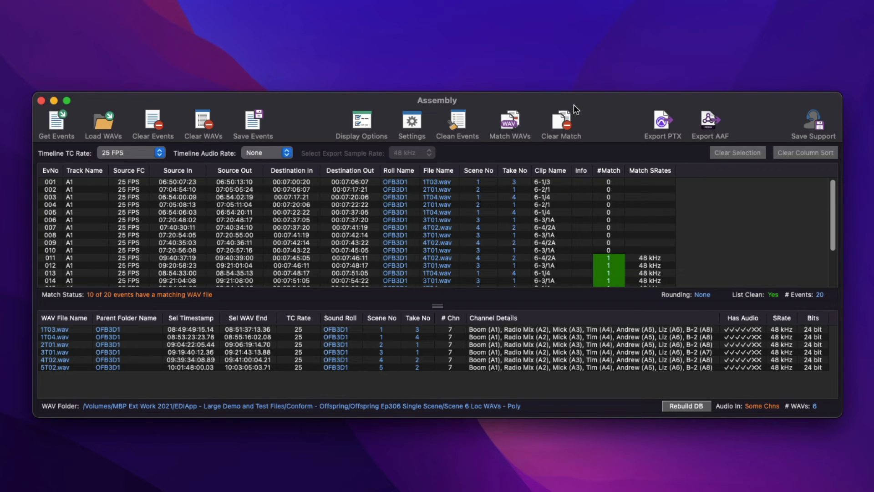
# Step: Check how unmatched event 001 compares with the loaded WAVs and view the options for saving un-matched events
pyautogui.click(536, 182)
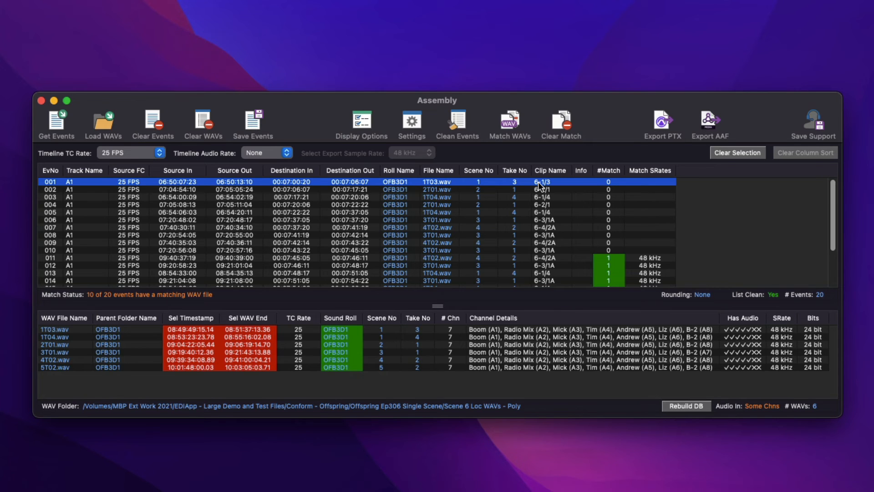
pyautogui.click(255, 122)
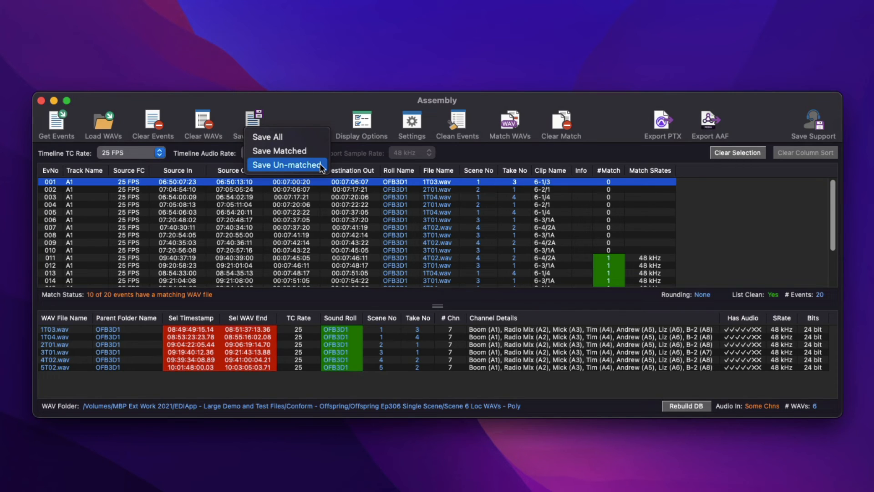
pyautogui.click(324, 102)
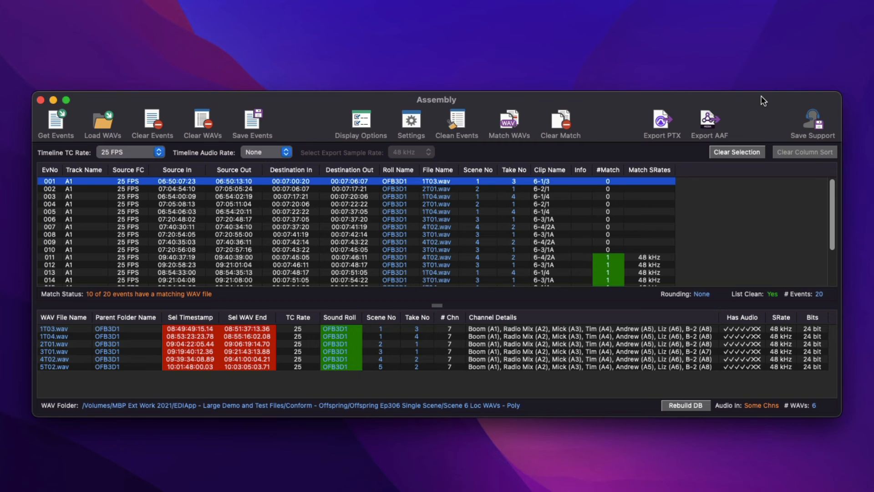
# Step: Create a support zip file of the assembly with Assembly Issue.png attached
pyautogui.click(812, 119)
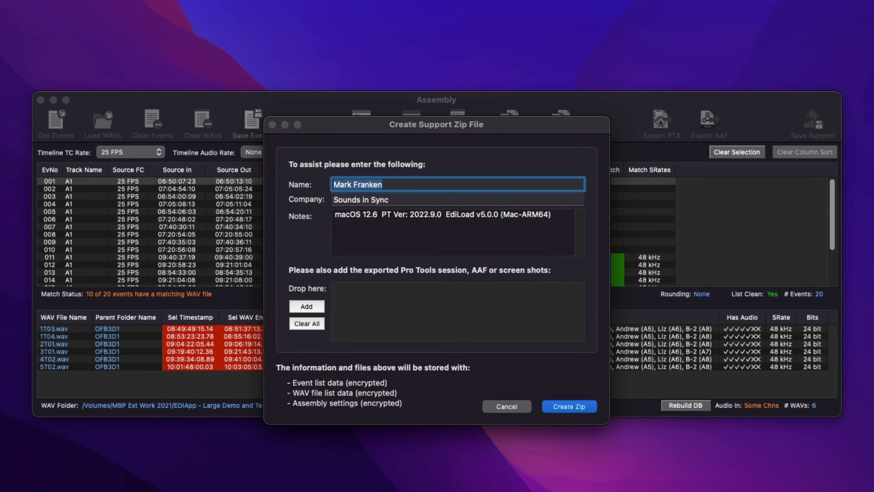
pyautogui.moveTo(770, 214); pyautogui.dragTo(466, 320)
pyautogui.click(474, 321)
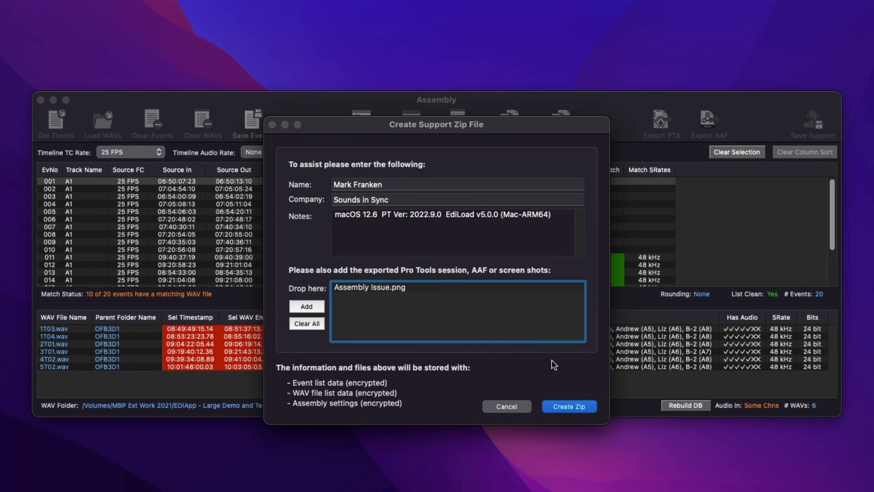
pyautogui.click(568, 406)
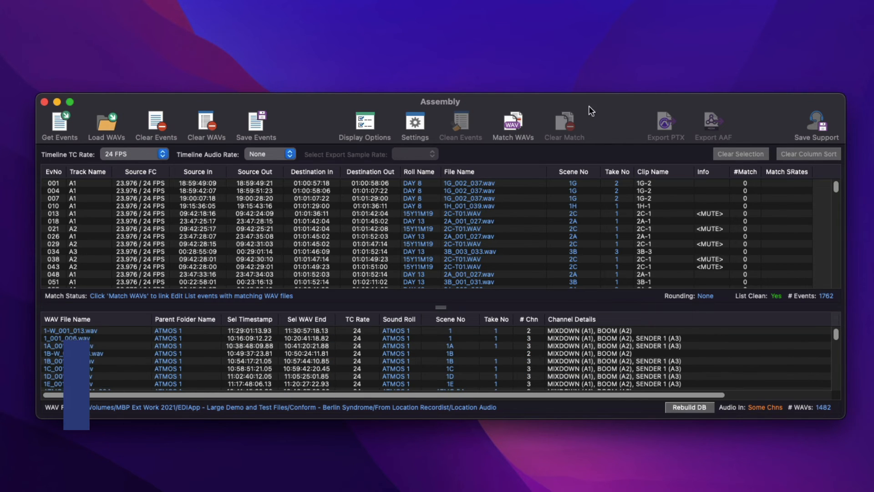
# Step: Match the Berlin Syndrome location WAVs to the audio events and keep the export sample rate at 48 kHz
pyautogui.click(515, 122)
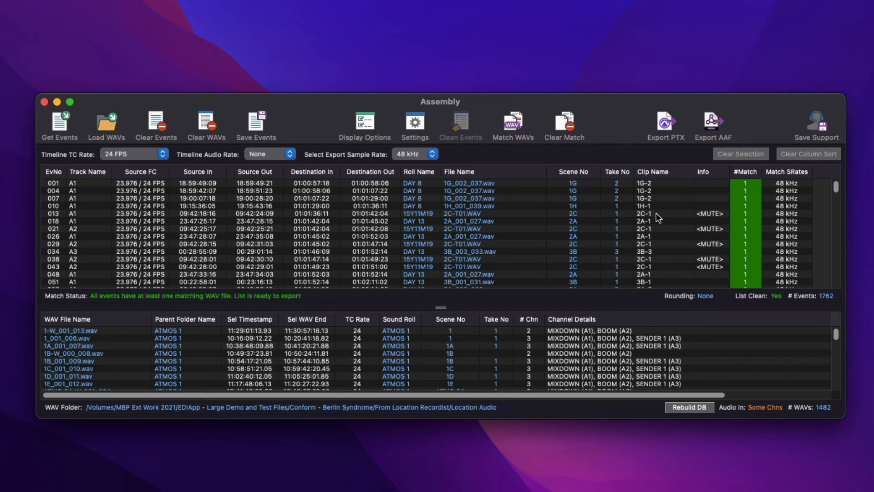
pyautogui.scroll(-10, 656, 214)
pyautogui.scroll(10, 656, 214)
pyautogui.click(424, 157)
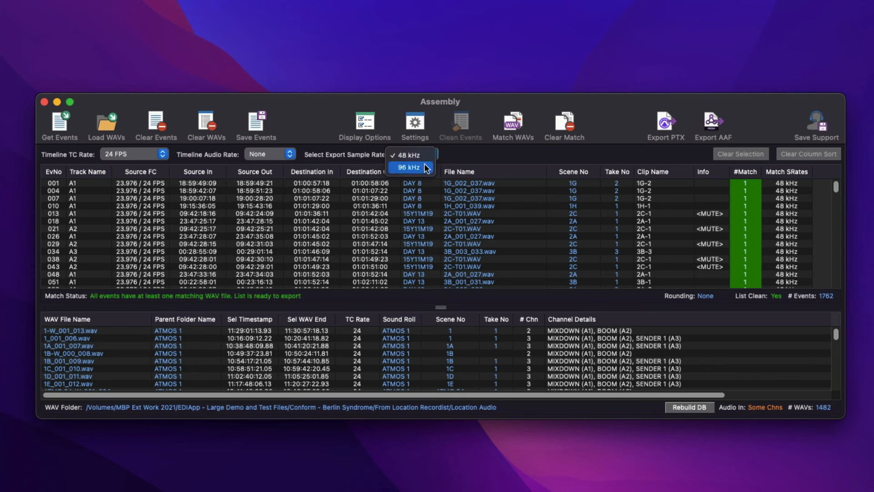
pyautogui.click(428, 157)
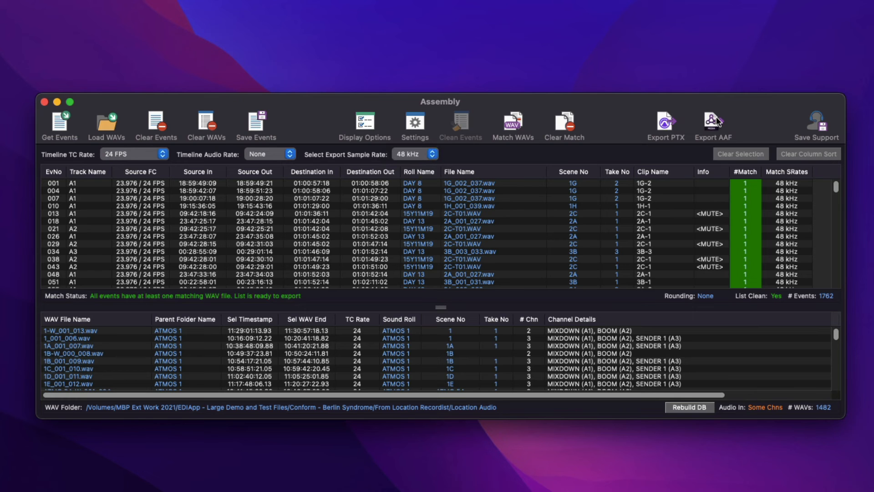
# Step: Review the Pro Tools export's session parameters, including Set Clip Mute State, and its clip color rules for MOS and FPS, without exporting
pyautogui.click(664, 125)
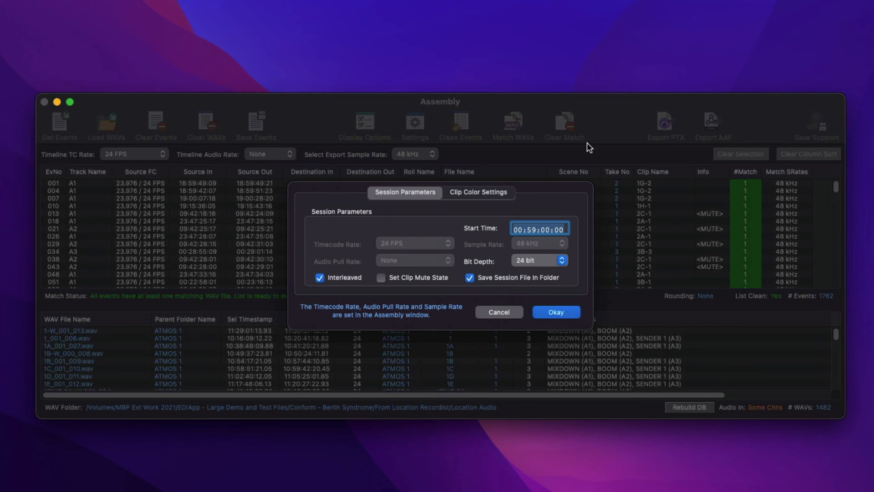
pyautogui.click(498, 192)
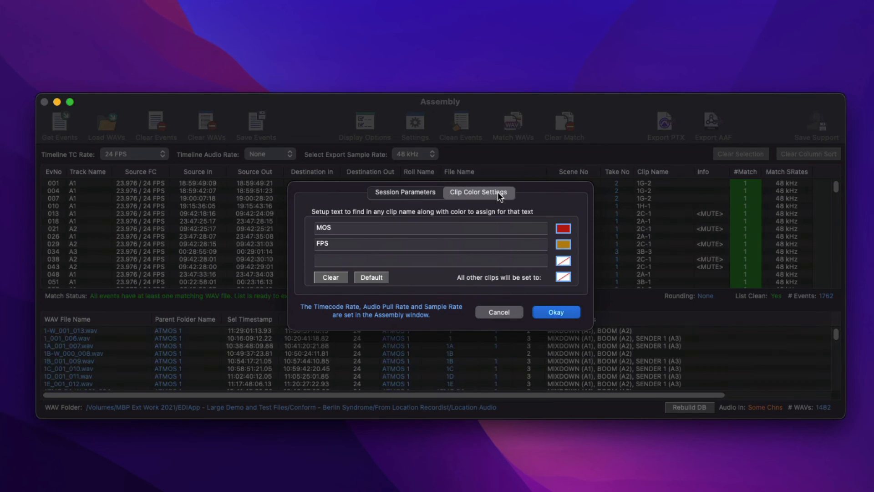
pyautogui.click(463, 227)
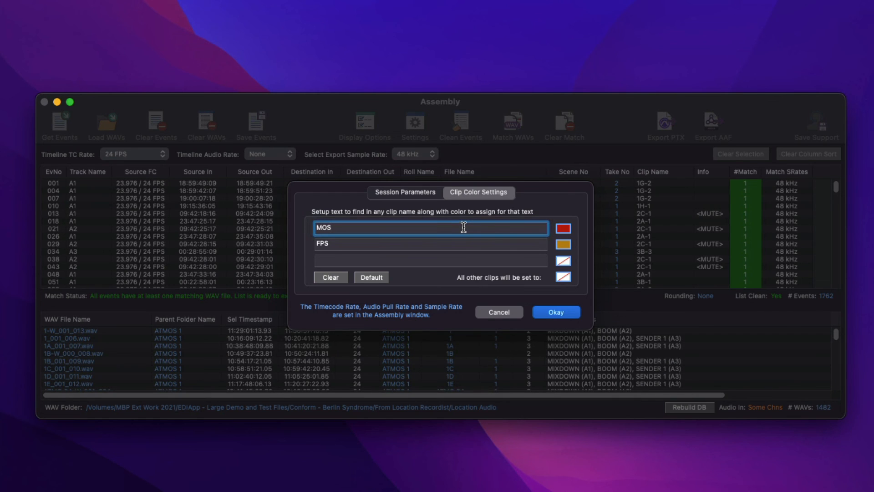
pyautogui.click(466, 245)
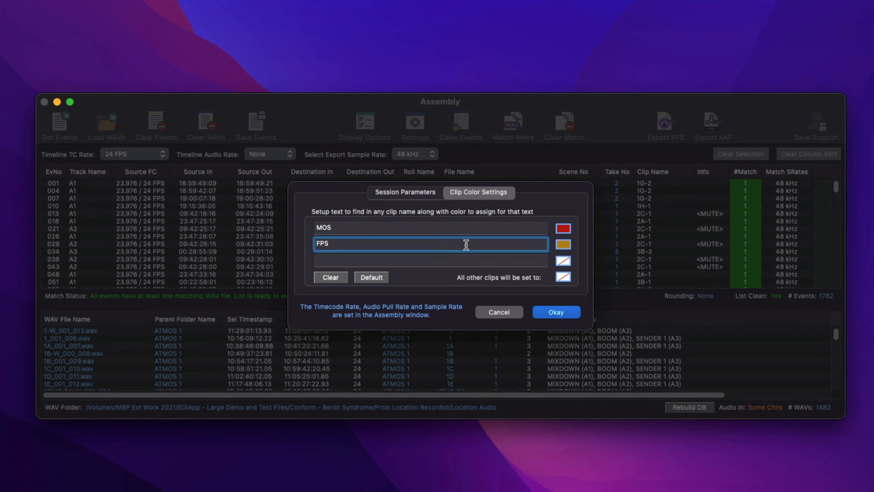
pyautogui.click(424, 193)
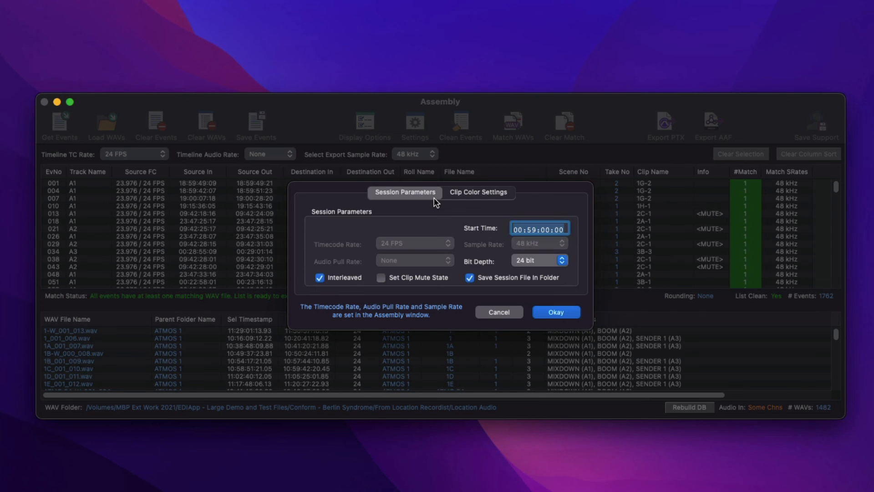
pyautogui.click(419, 279)
pyautogui.click(496, 313)
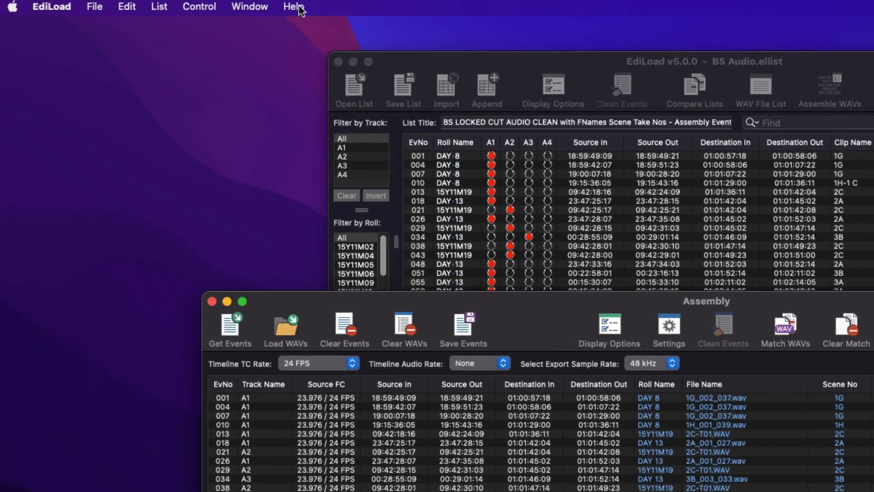
# Step: View the available help and support resources and bring the BS Audio event list to the front
pyautogui.click(299, 9)
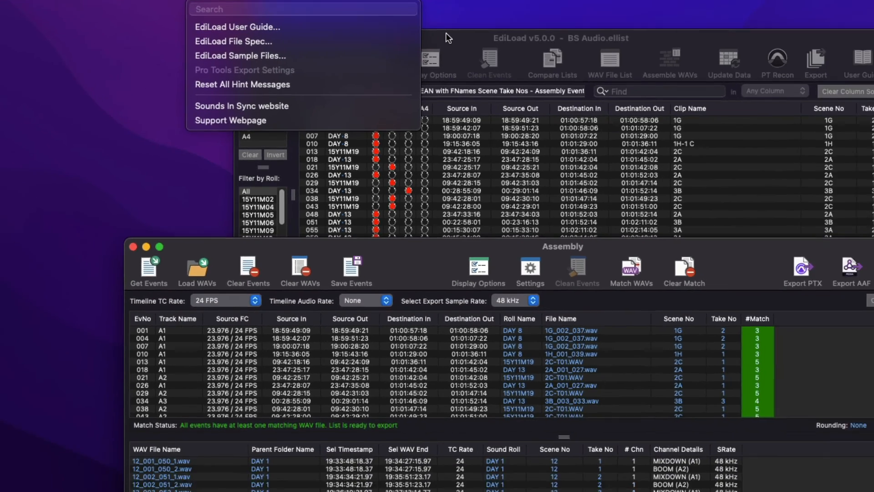
pyautogui.click(588, 59)
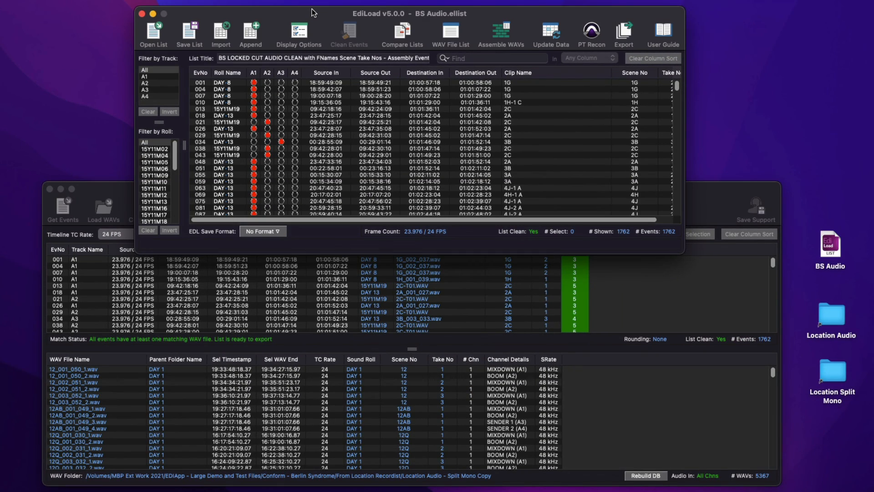